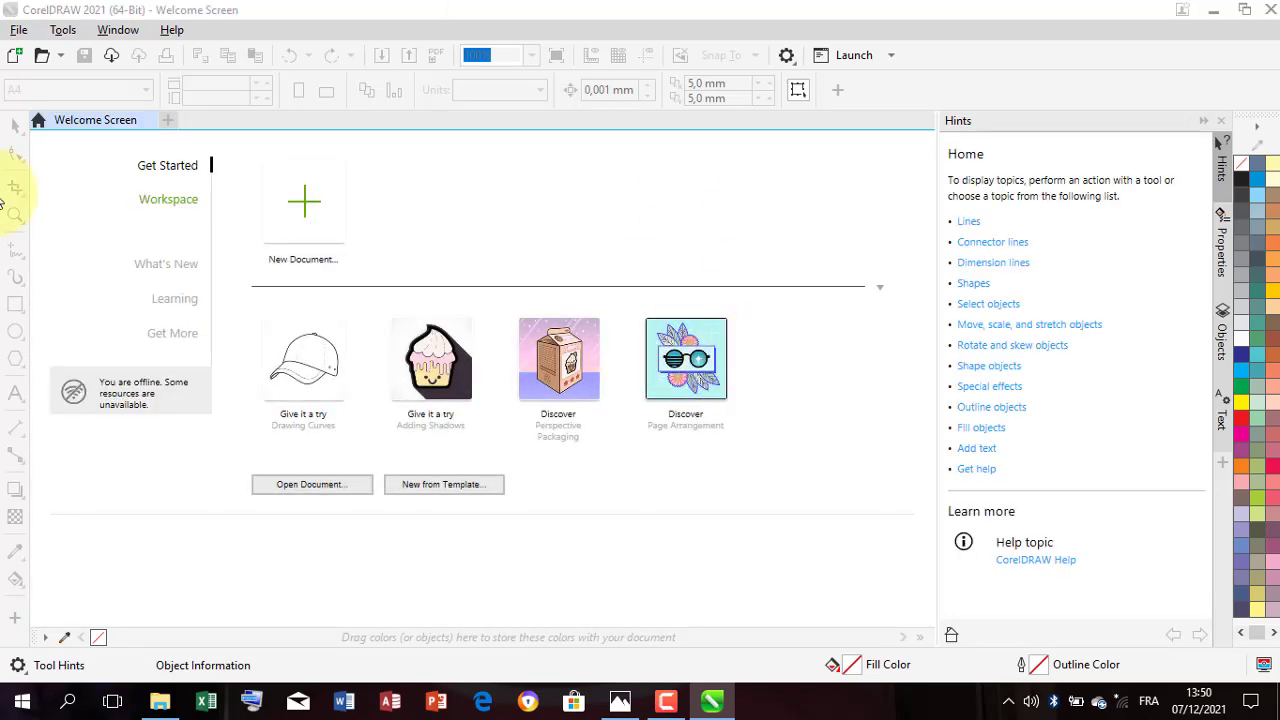
# Step: Start a new document and name it calendrier
pyautogui.click(307, 231)
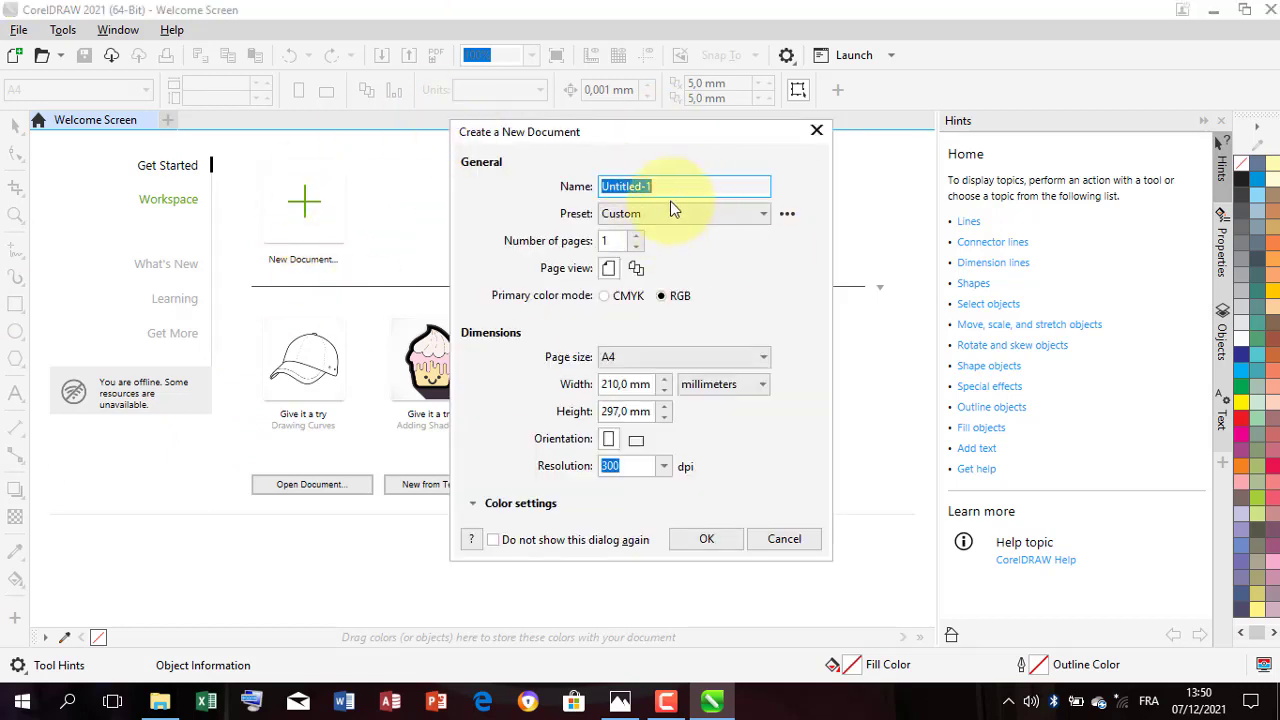
pyautogui.write('ca')
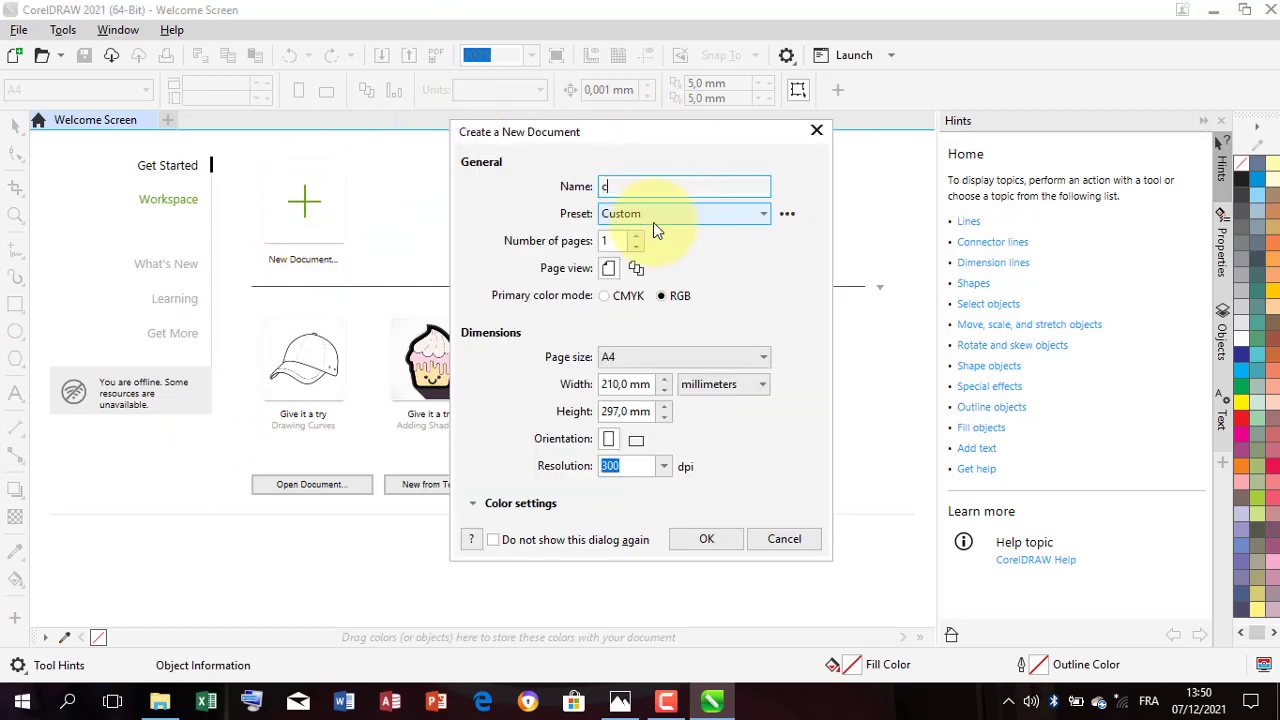
pyautogui.press('BackSpace')
pyautogui.write('alendrier')
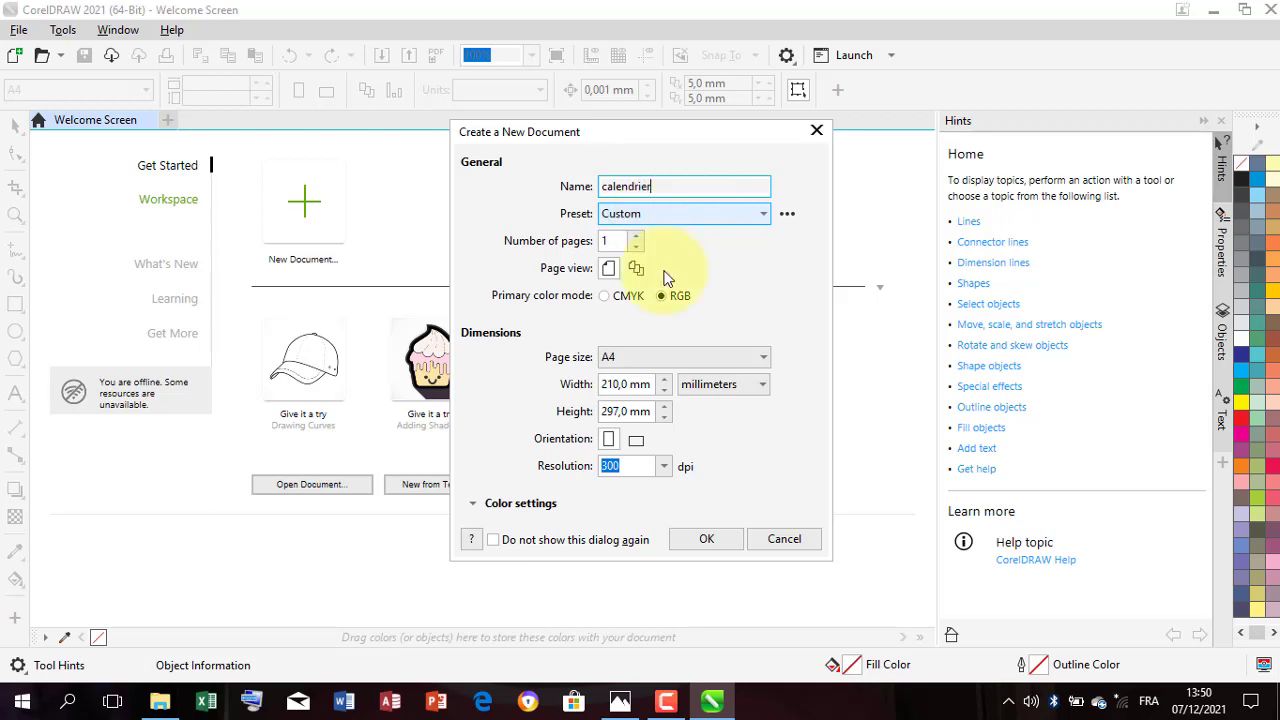
# Step: Set the units to centimeters and the page to 80 cm wide by 50 cm high in landscape, and create the document
pyautogui.click(752, 384)
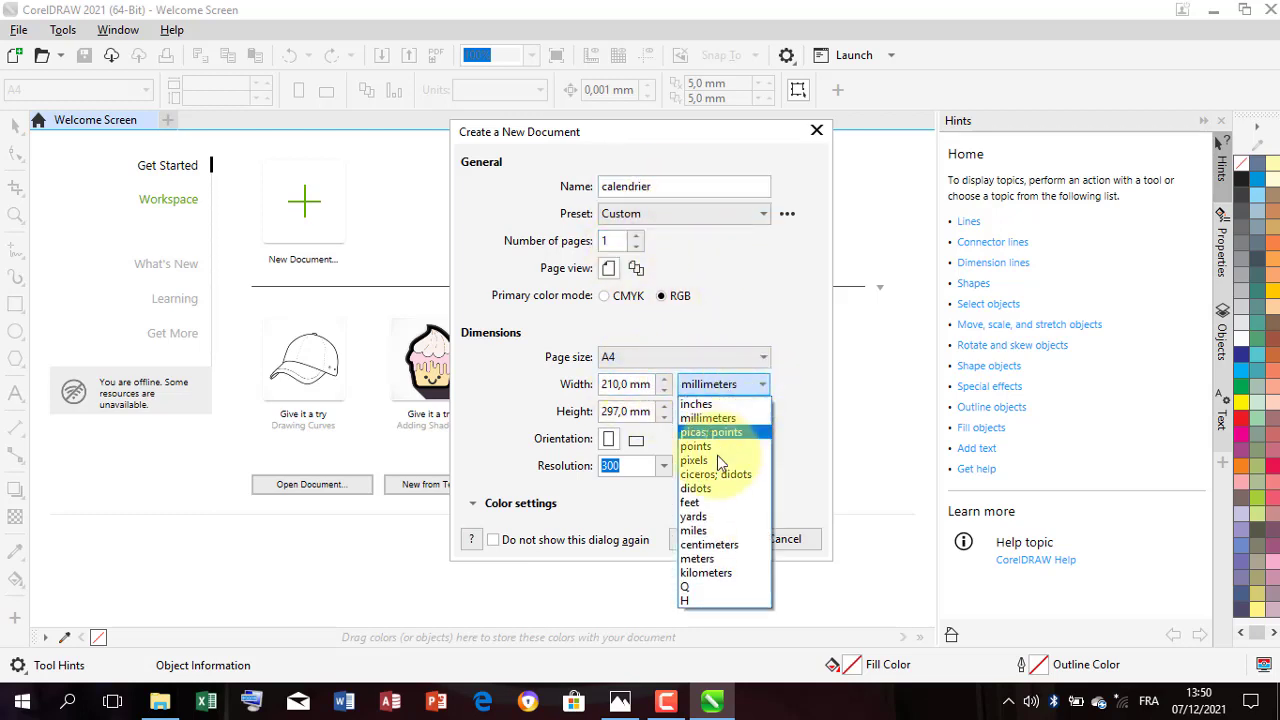
pyautogui.click(733, 538)
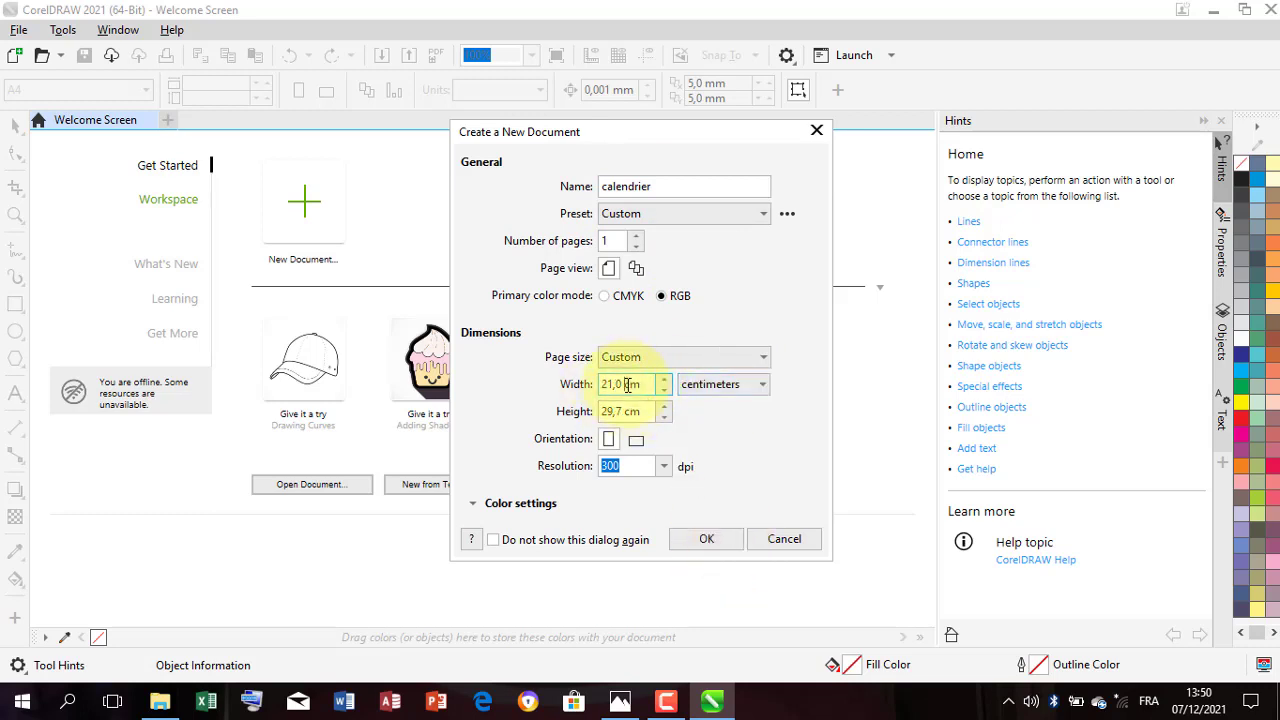
pyautogui.moveTo(627, 384); pyautogui.dragTo(594, 384)
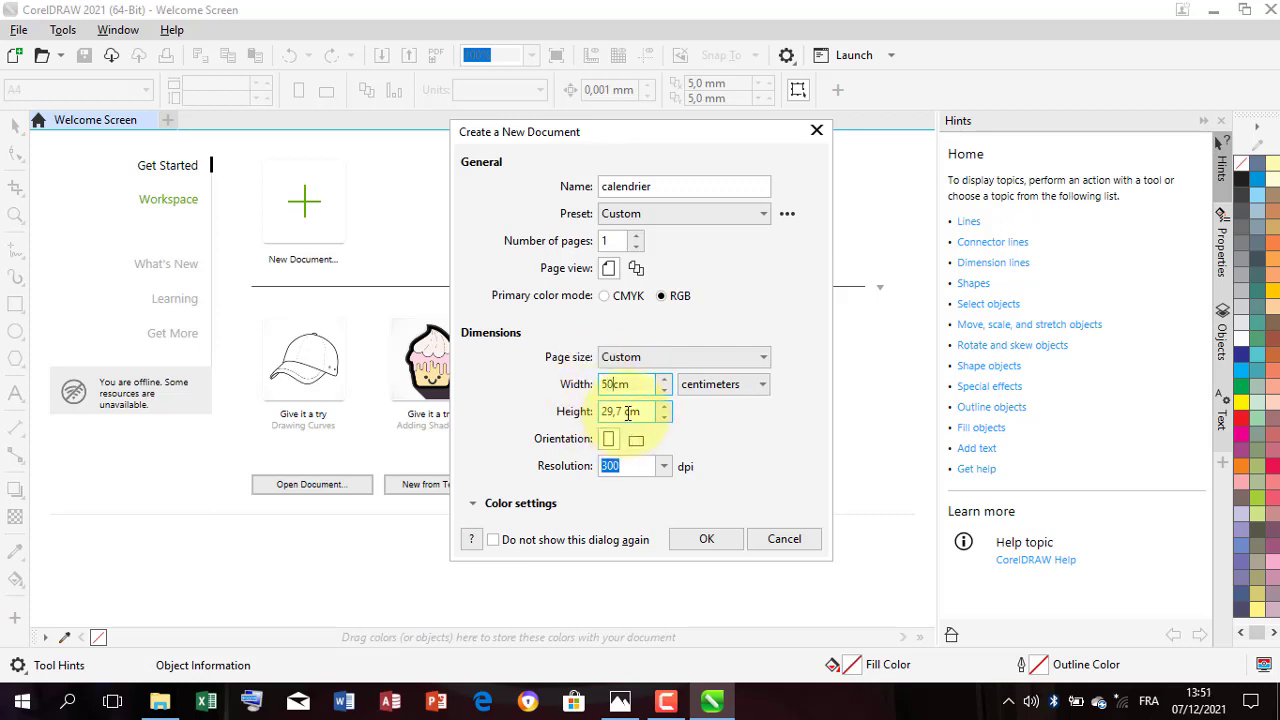
pyautogui.moveTo(628, 413); pyautogui.dragTo(566, 416)
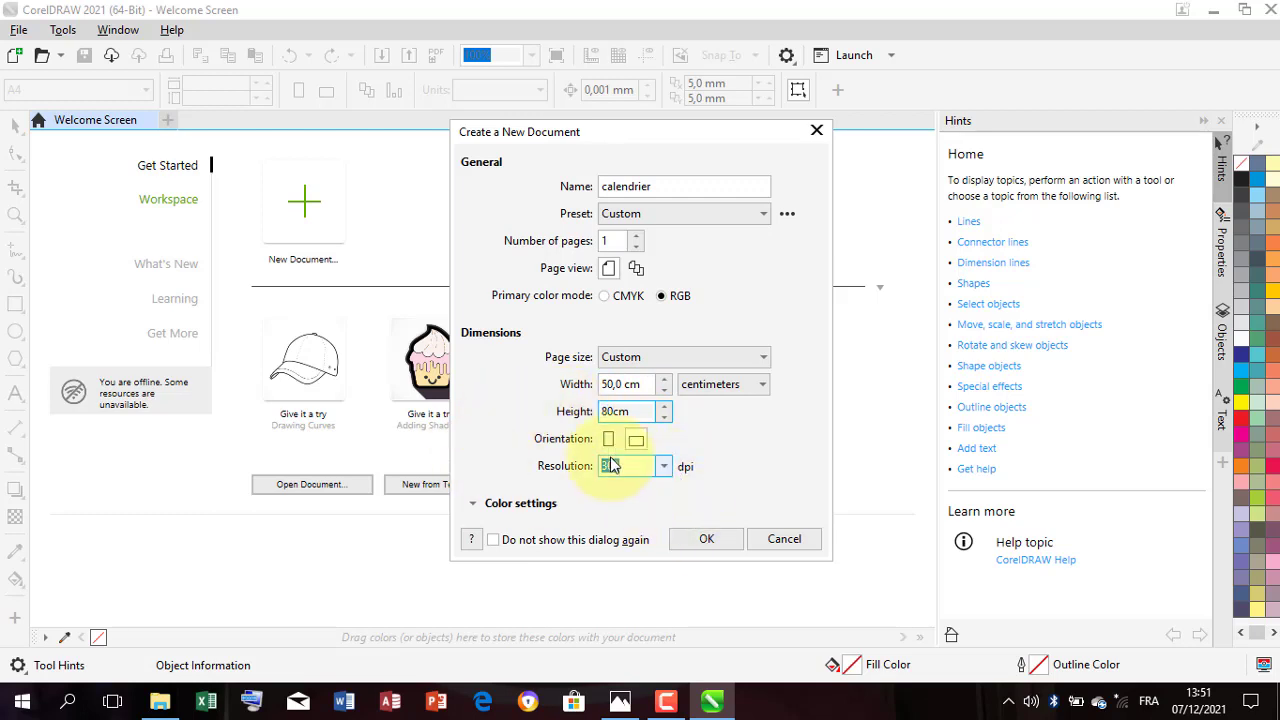
pyautogui.click(636, 440)
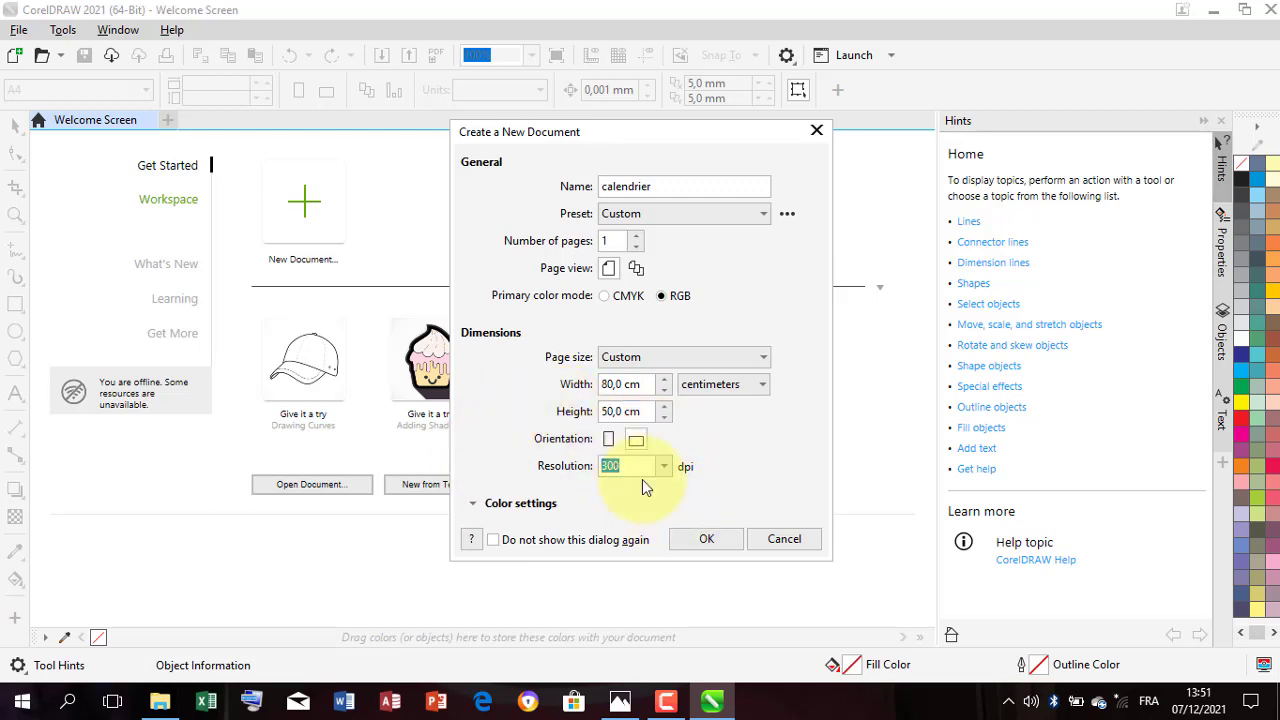
pyautogui.click(703, 540)
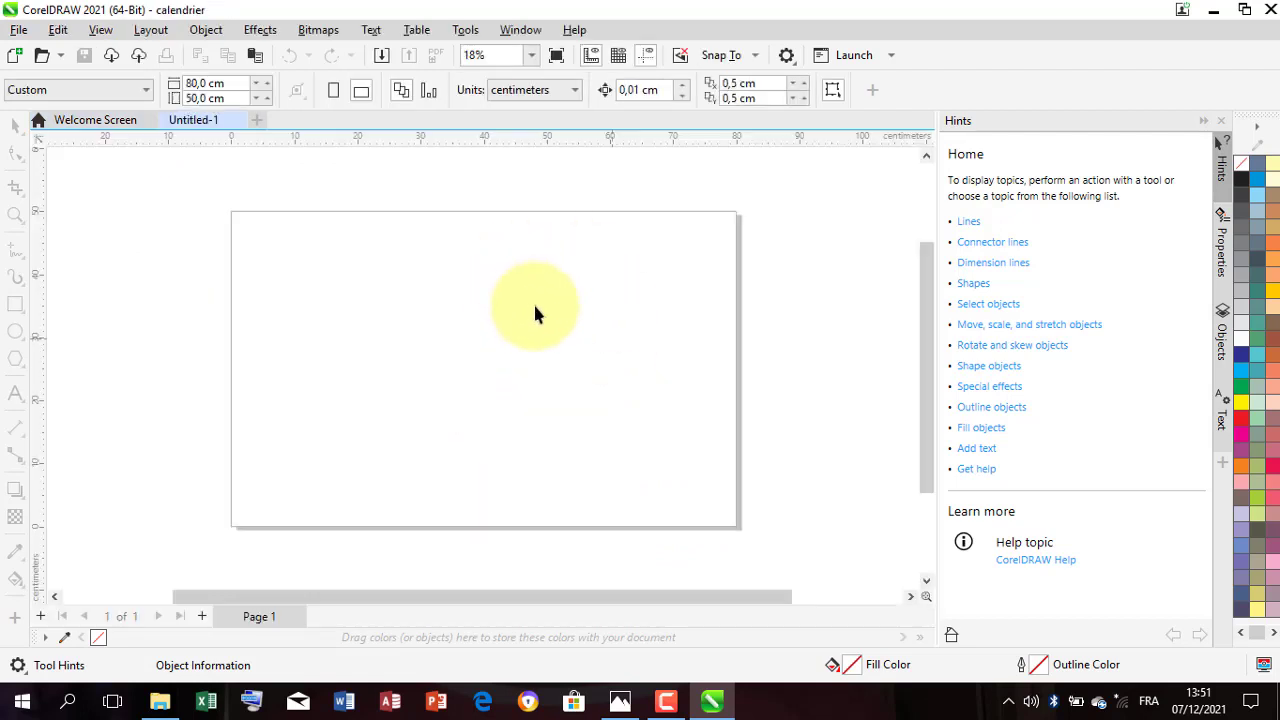
# Step: Switch the page to portrait orientation, 50 cm wide by 80 cm high
pyautogui.click(333, 91)
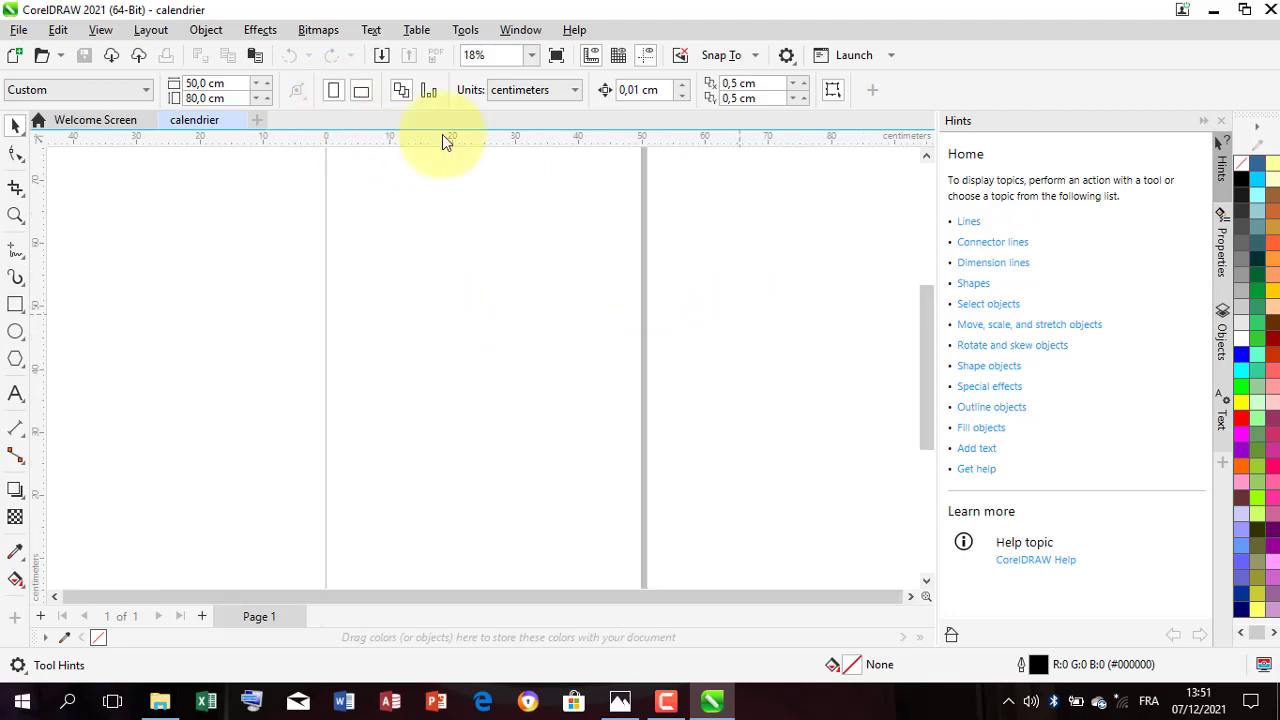
pyautogui.scroll(-1, 532, 300)
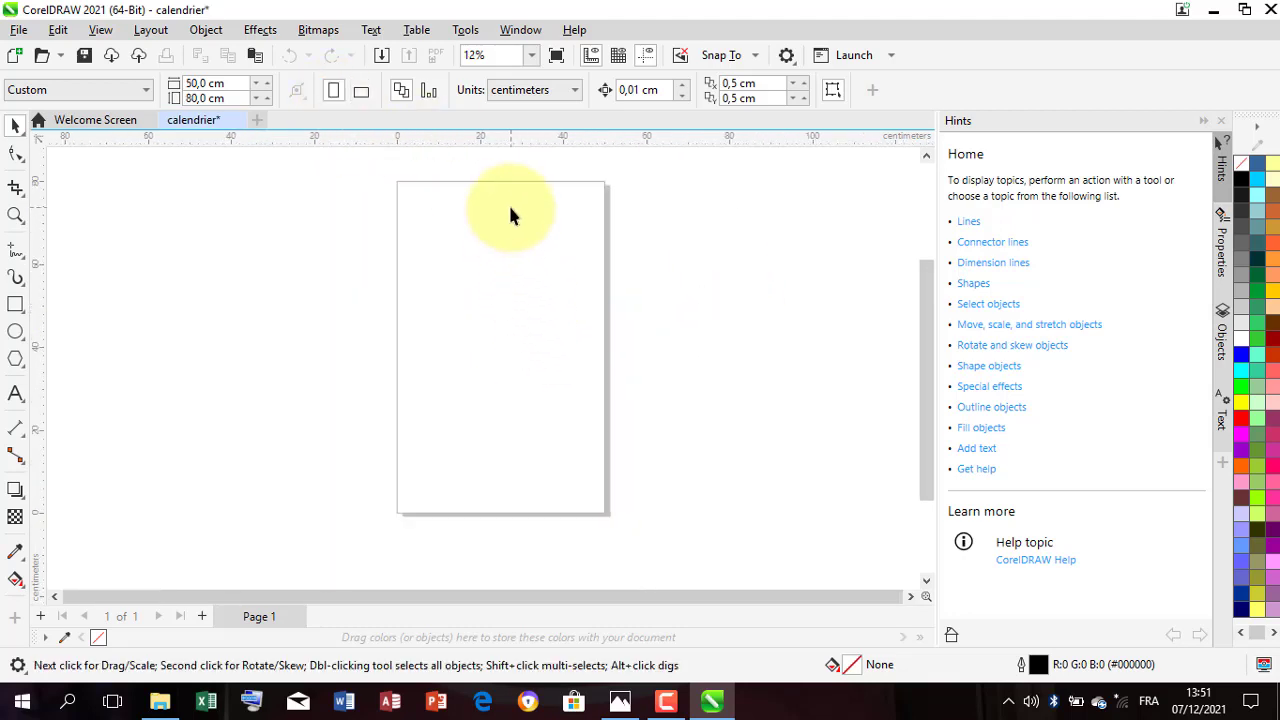
pyautogui.scroll(1, 508, 205)
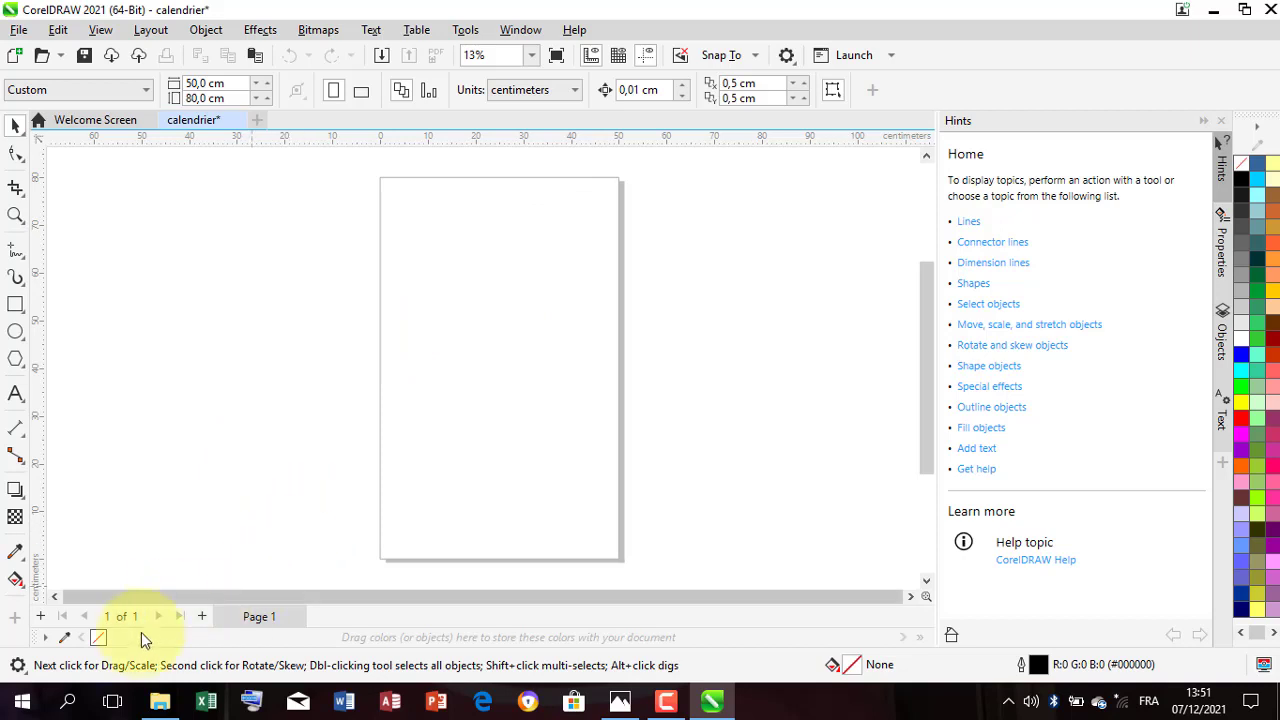
# Step: Draw an ellipse about 60 by 40 cm across the page's upper edge and fill it with cyan
pyautogui.click(15, 332)
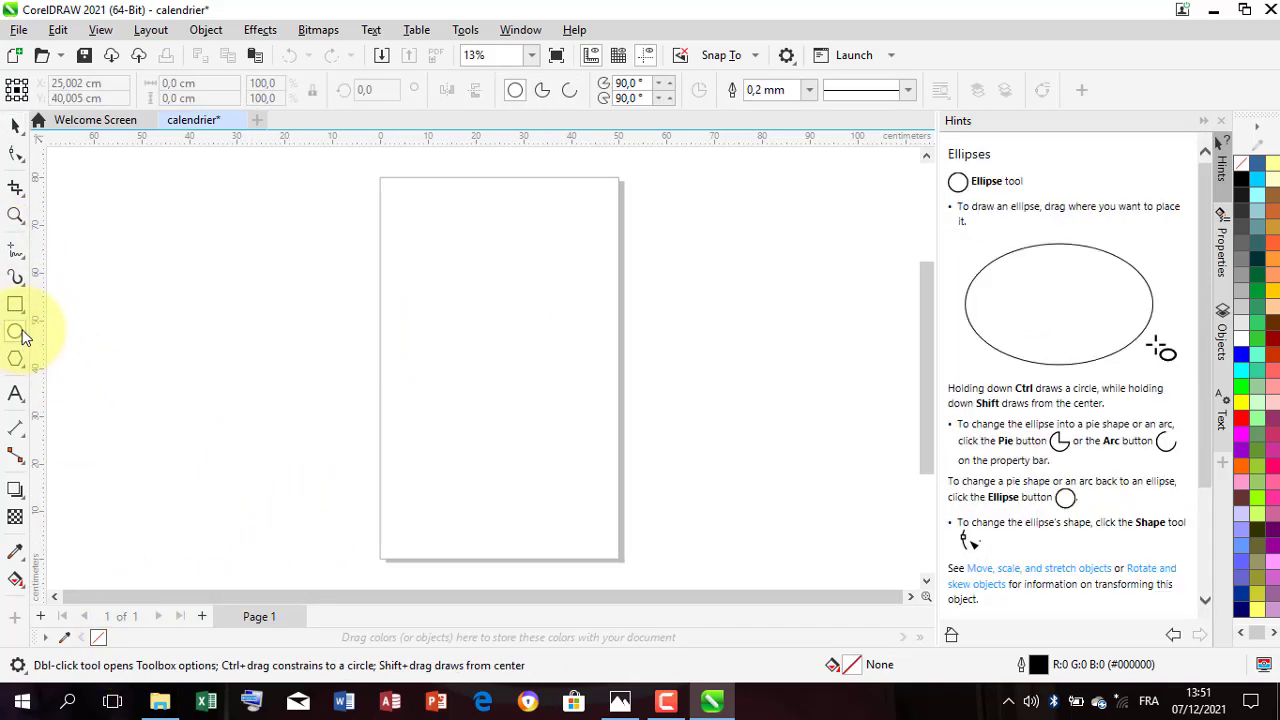
pyautogui.scroll(-1, 515, 282)
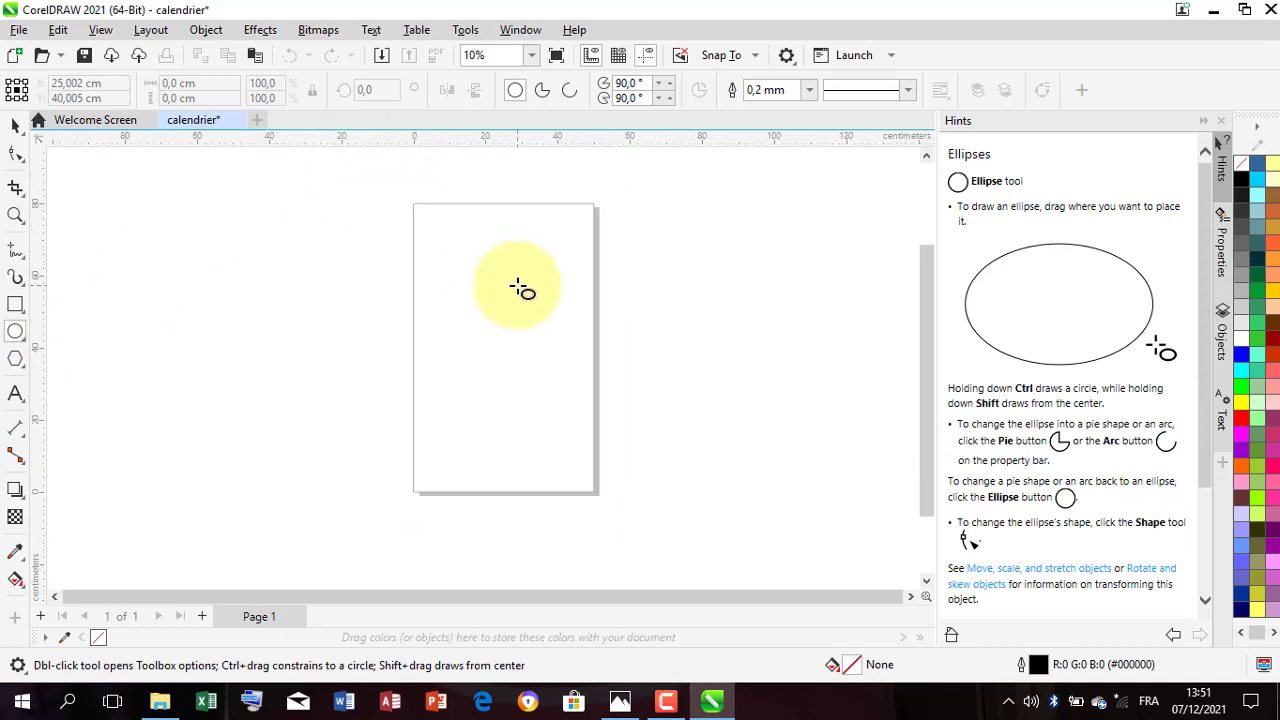
pyautogui.moveTo(388, 157)
pyautogui.mouseDown()
pyautogui.moveTo(566, 224)
pyautogui.moveTo(599, 320)
pyautogui.moveTo(605, 300)
pyautogui.mouseUp()
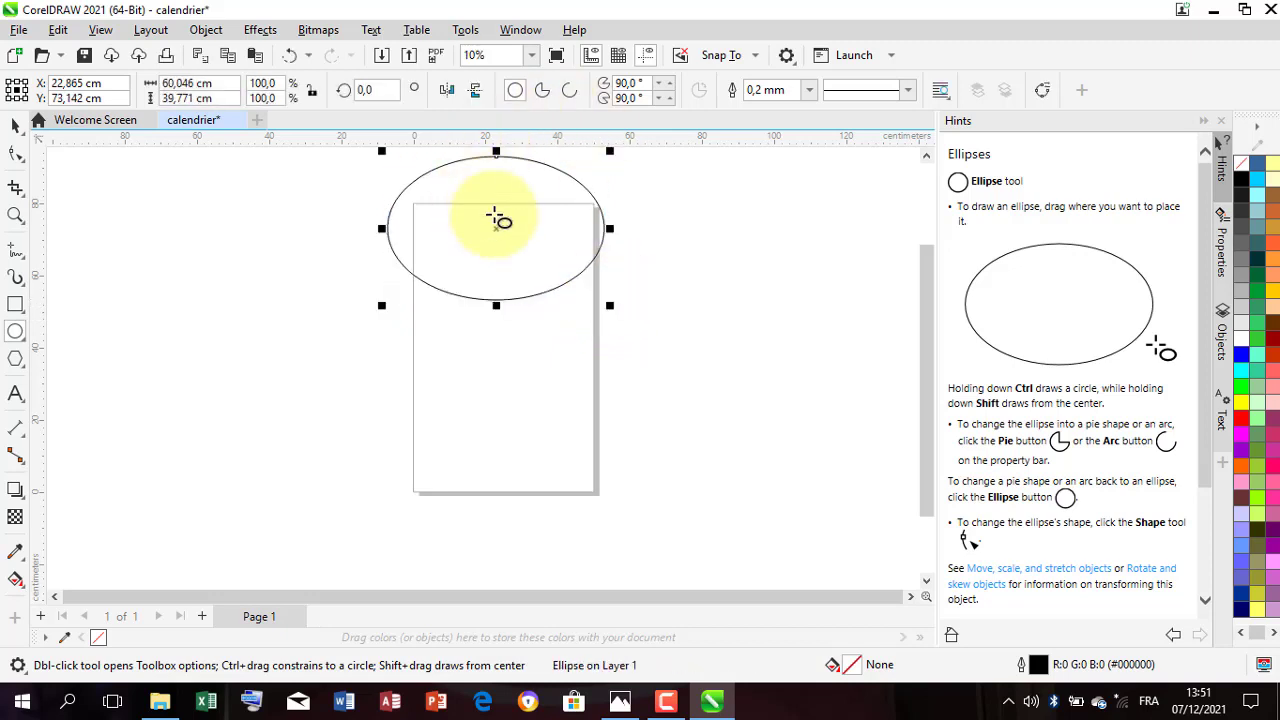
pyautogui.click(20, 130)
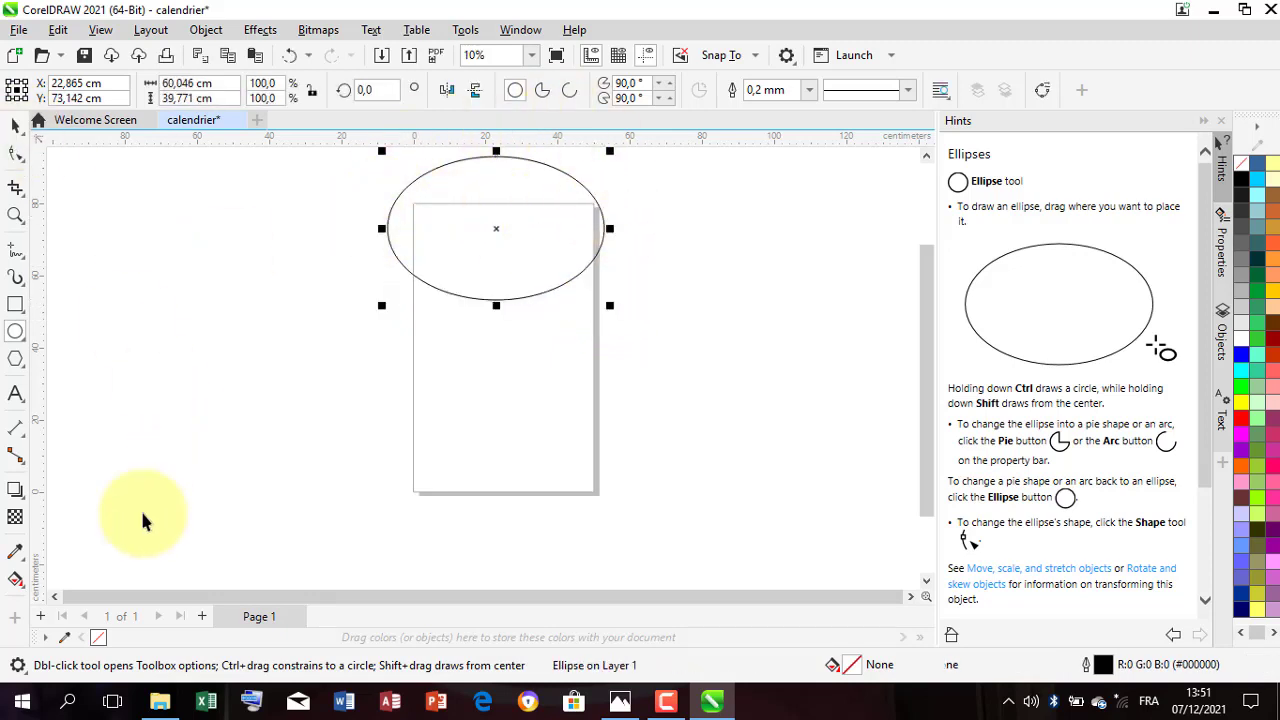
pyautogui.click(1245, 378)
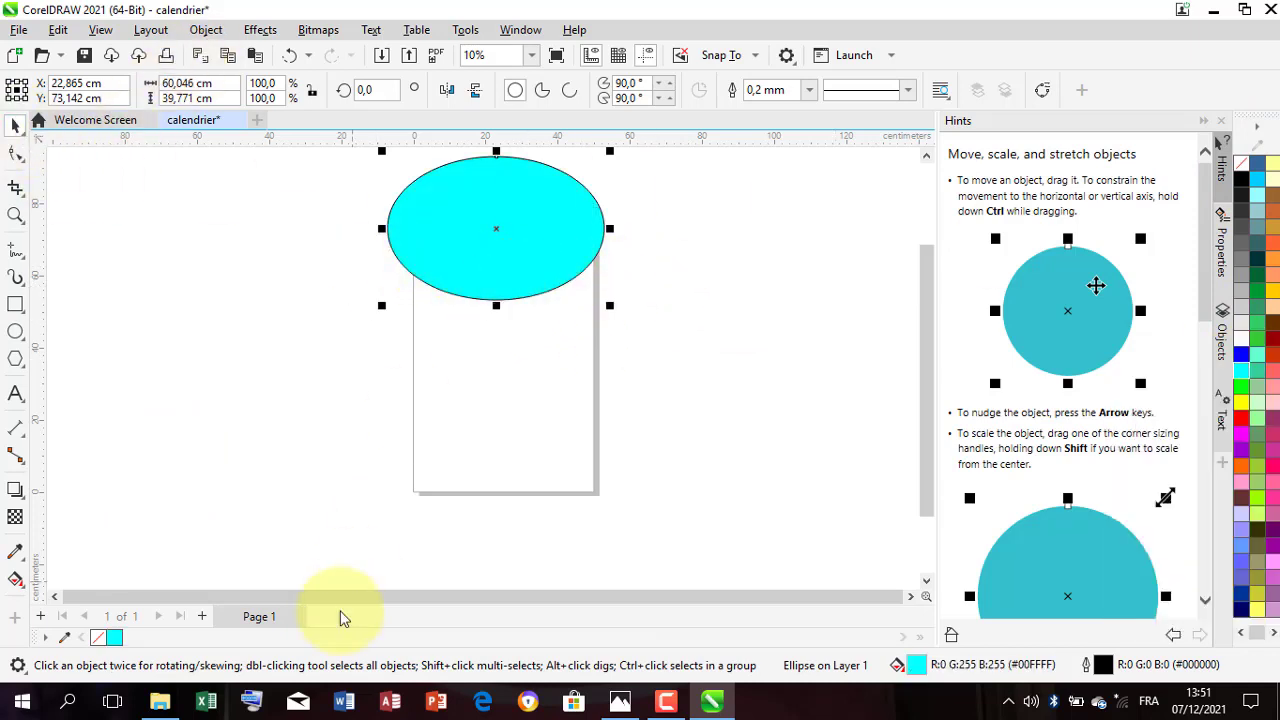
# Step: Bring the IMG_0719 photo from the Images folder into the drawing, scaled to about 77 by 51 cm and placed beside the ellipse
pyautogui.click(160, 702)
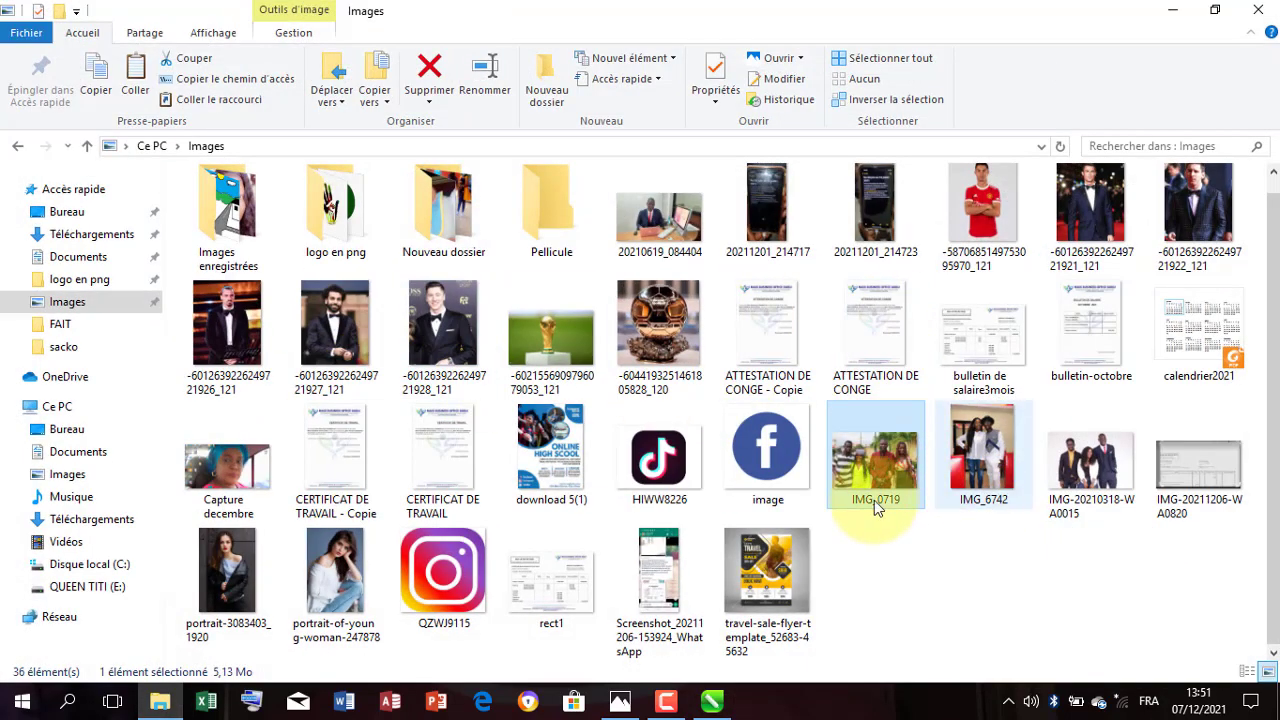
pyautogui.moveTo(874, 500); pyautogui.dragTo(723, 360)
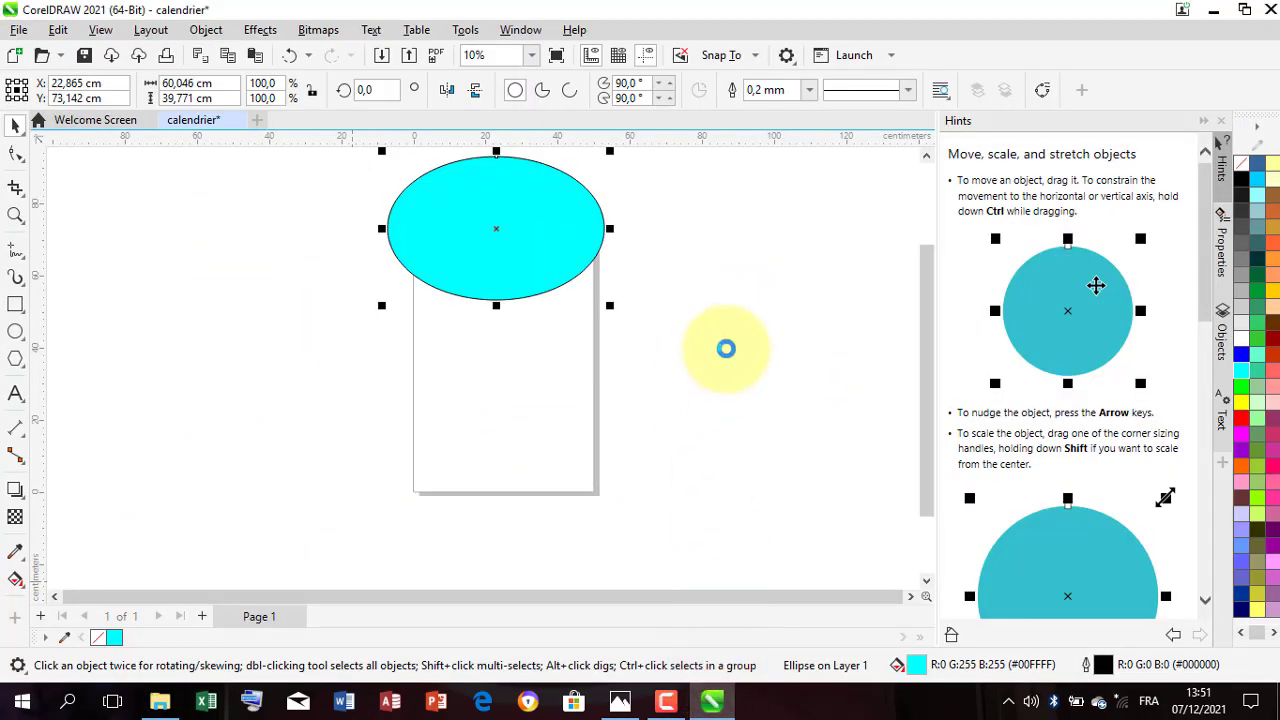
pyautogui.scroll(-1, 523, 371)
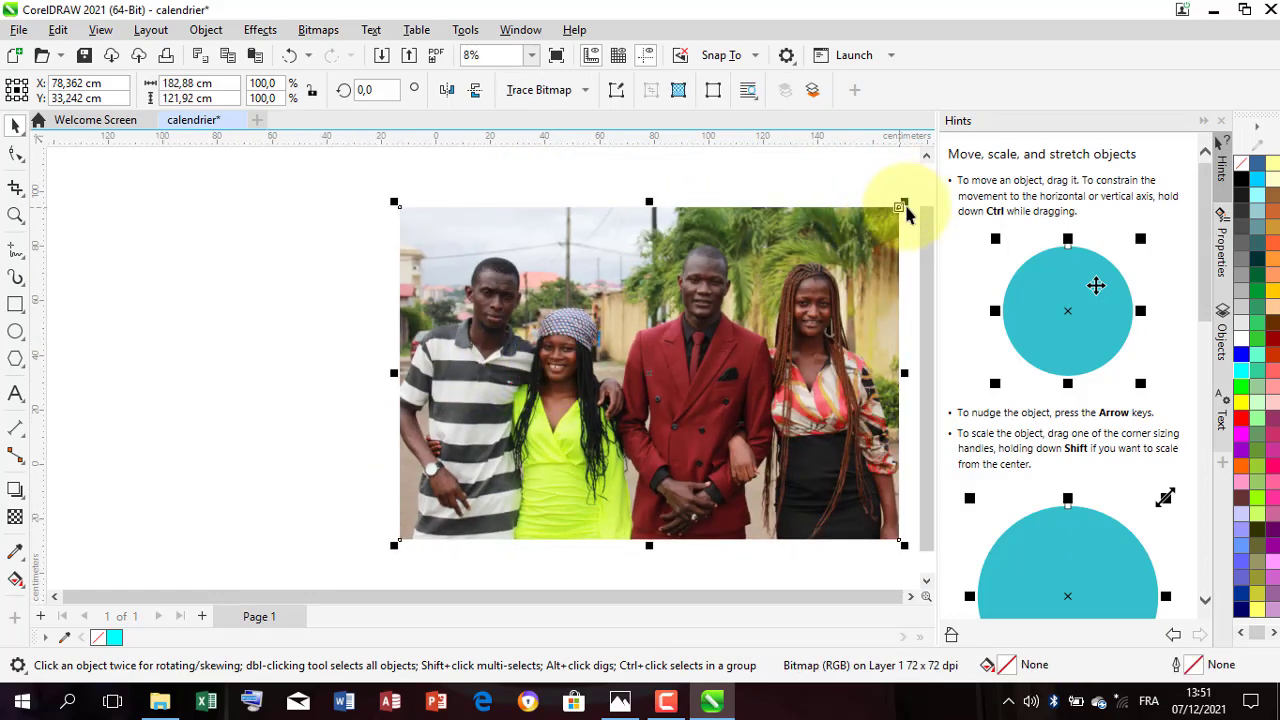
pyautogui.moveTo(906, 211); pyautogui.dragTo(614, 397)
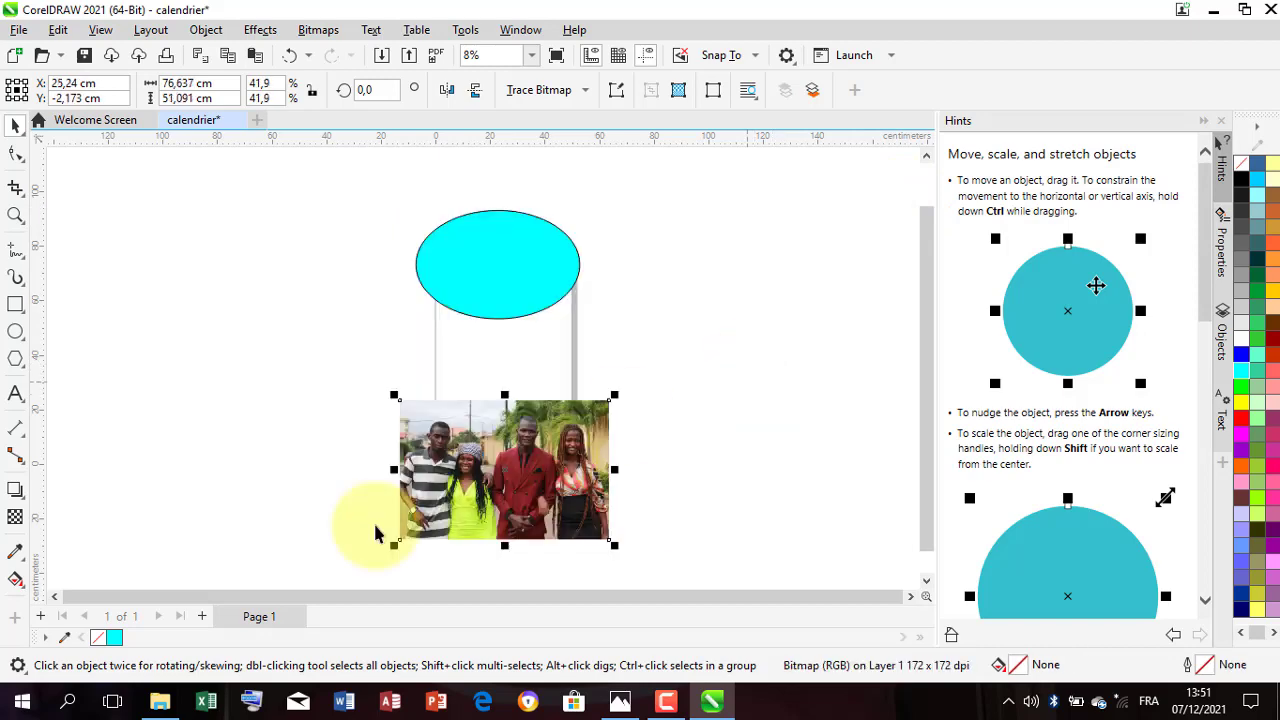
pyautogui.moveTo(504, 480); pyautogui.dragTo(324, 318)
# Step: PowerClip the photo inside the cyan ellipse
pyautogui.rightClick(325, 318)
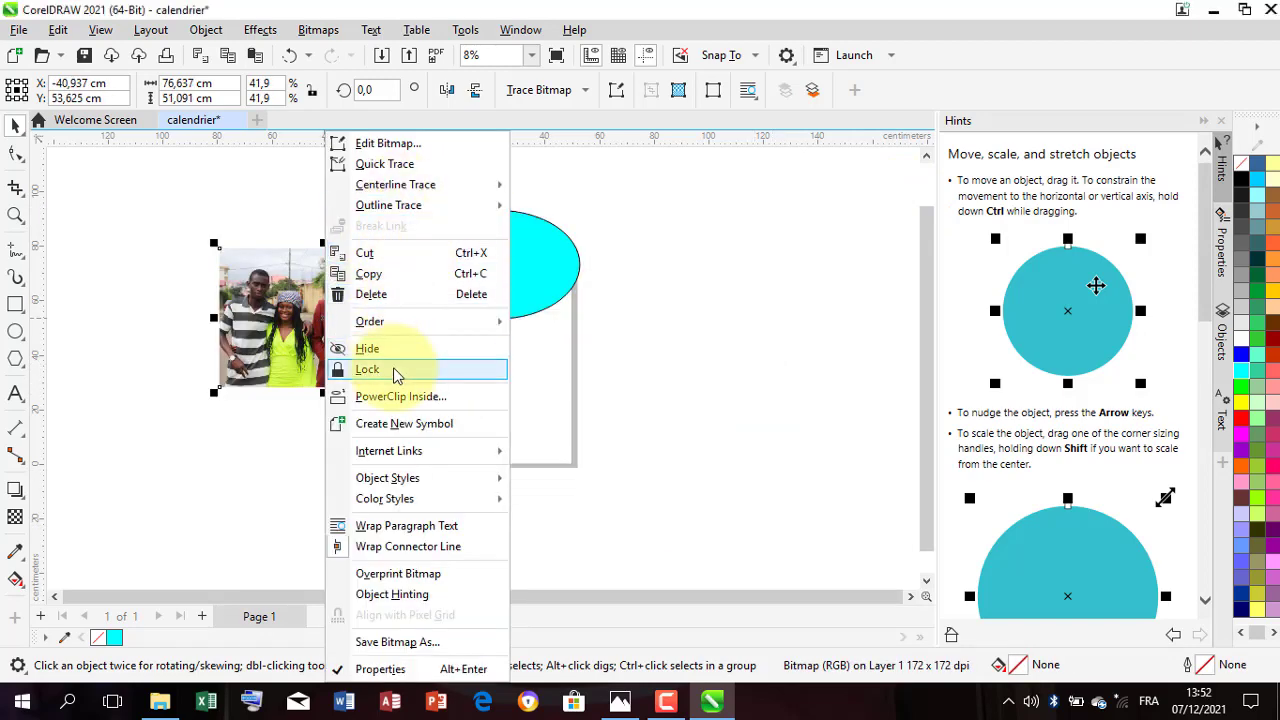
pyautogui.click(410, 397)
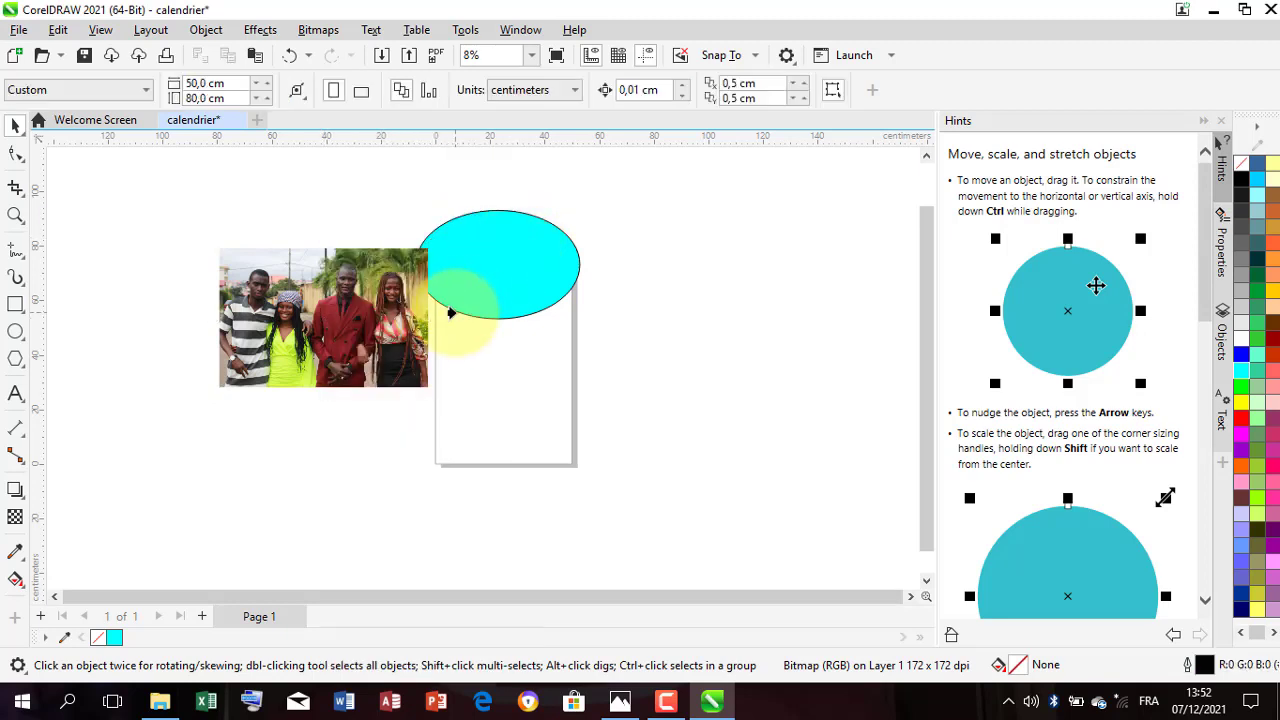
pyautogui.click(460, 318)
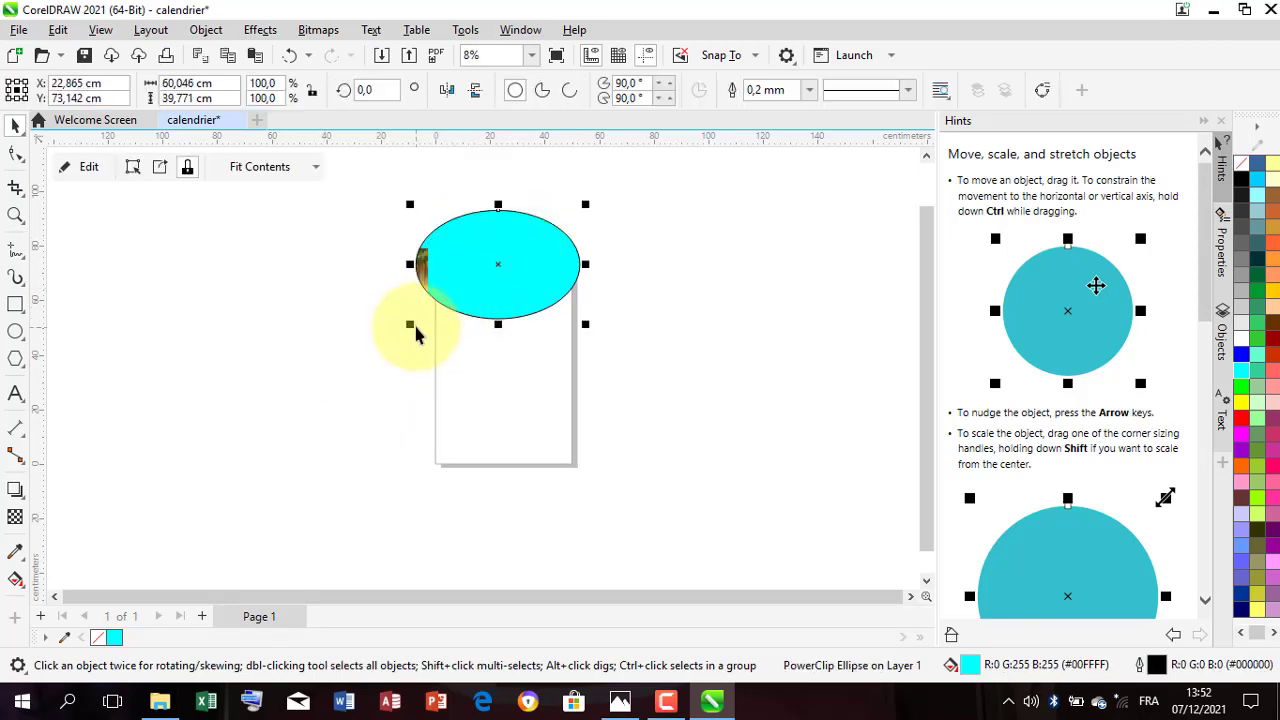
# Step: Move the clipped photo over the ellipse and scale it down to about 62 by 41 cm so all four people fit inside
pyautogui.click(137, 168)
pyautogui.moveTo(344, 318); pyautogui.dragTo(499, 287)
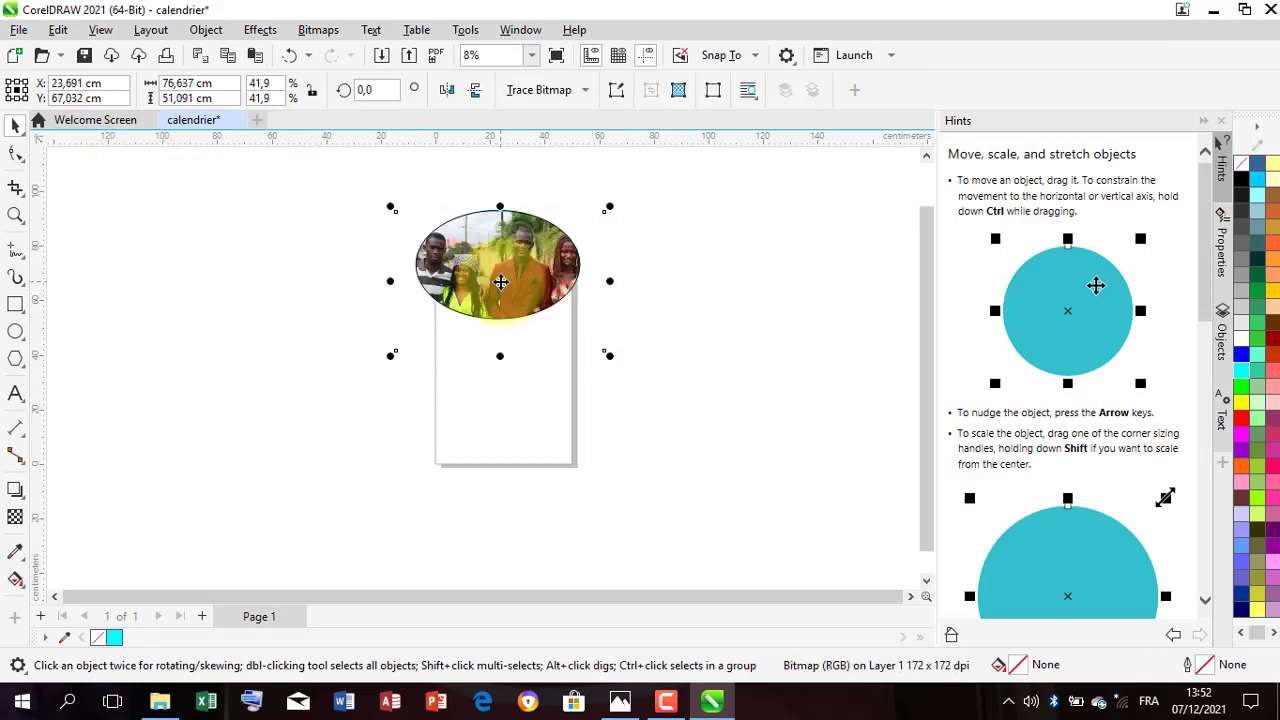
pyautogui.moveTo(609, 212); pyautogui.dragTo(609, 249)
pyautogui.moveTo(500, 271); pyautogui.dragTo(528, 271)
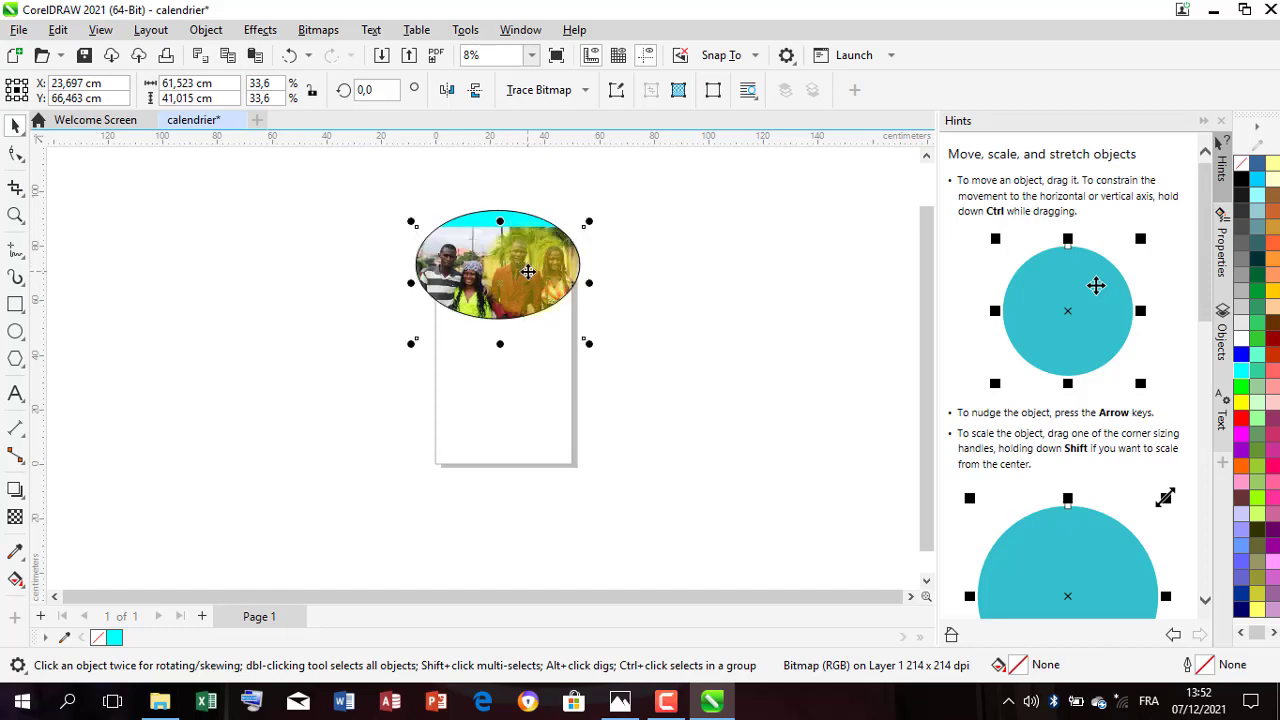
pyautogui.scroll(1, 508, 214)
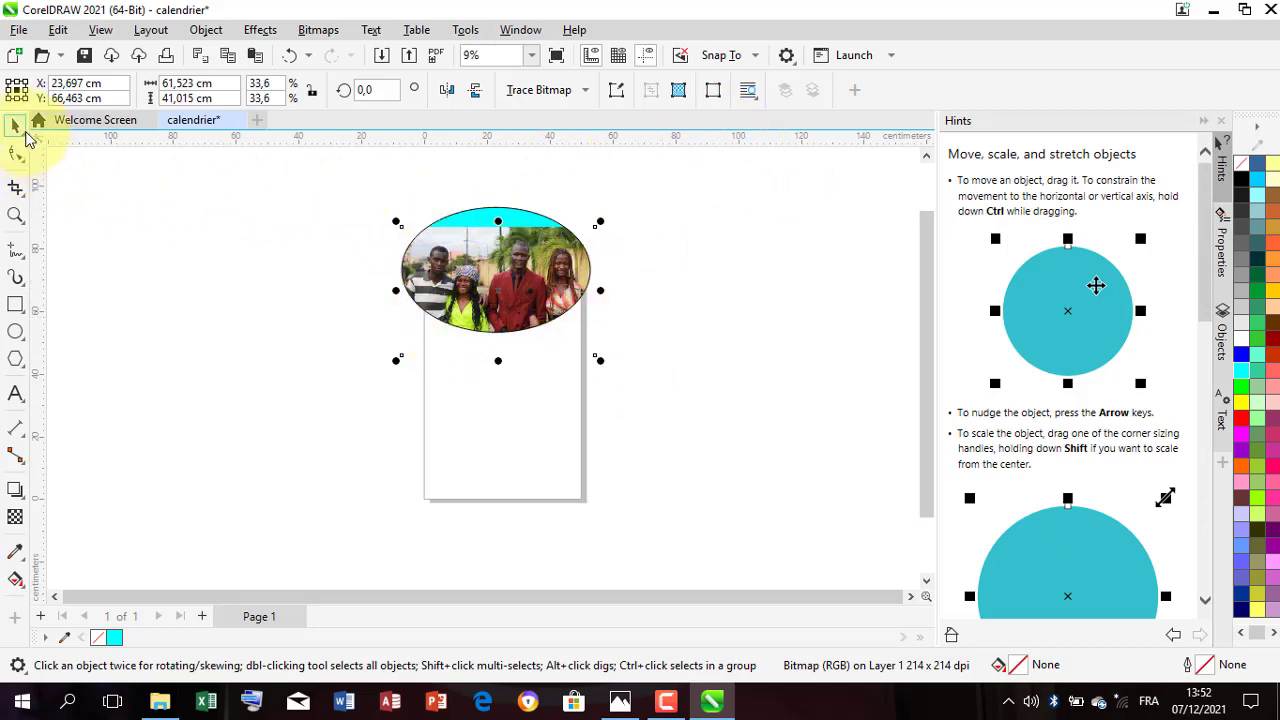
pyautogui.click(674, 286)
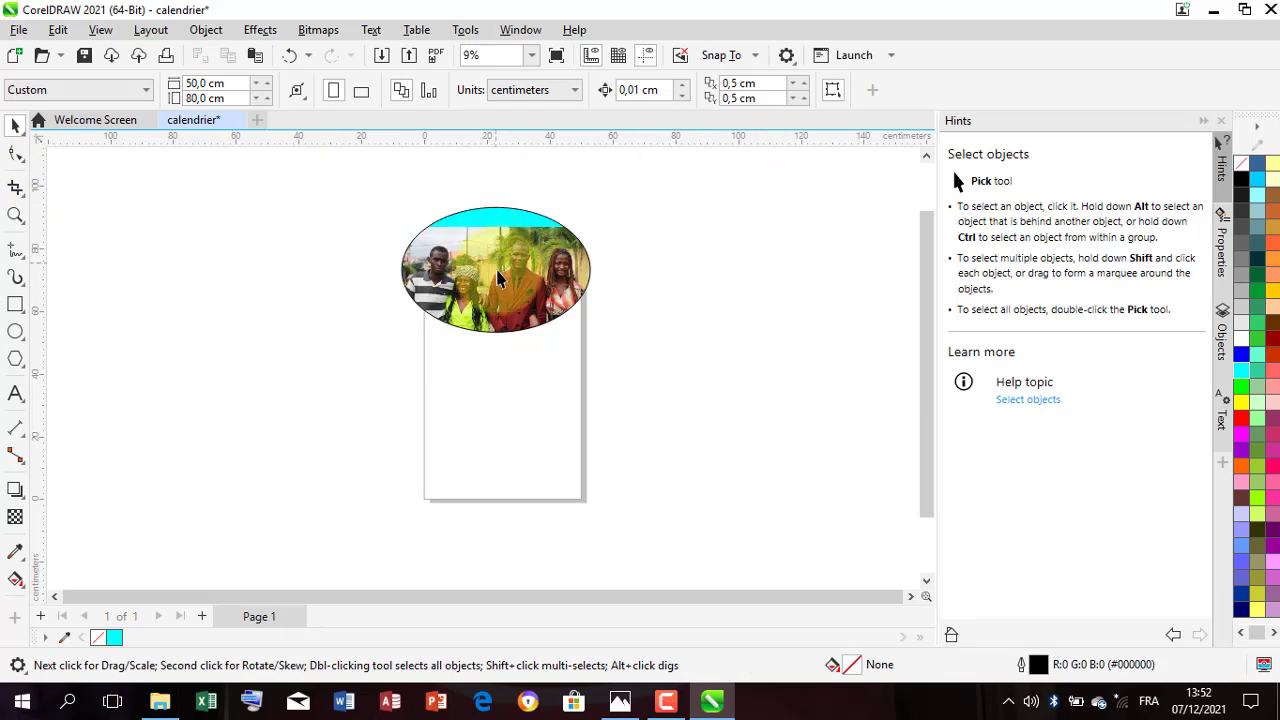
# Step: Set the photo ellipse's outline width to 10 mm
pyautogui.click(436, 318)
pyautogui.click(809, 90)
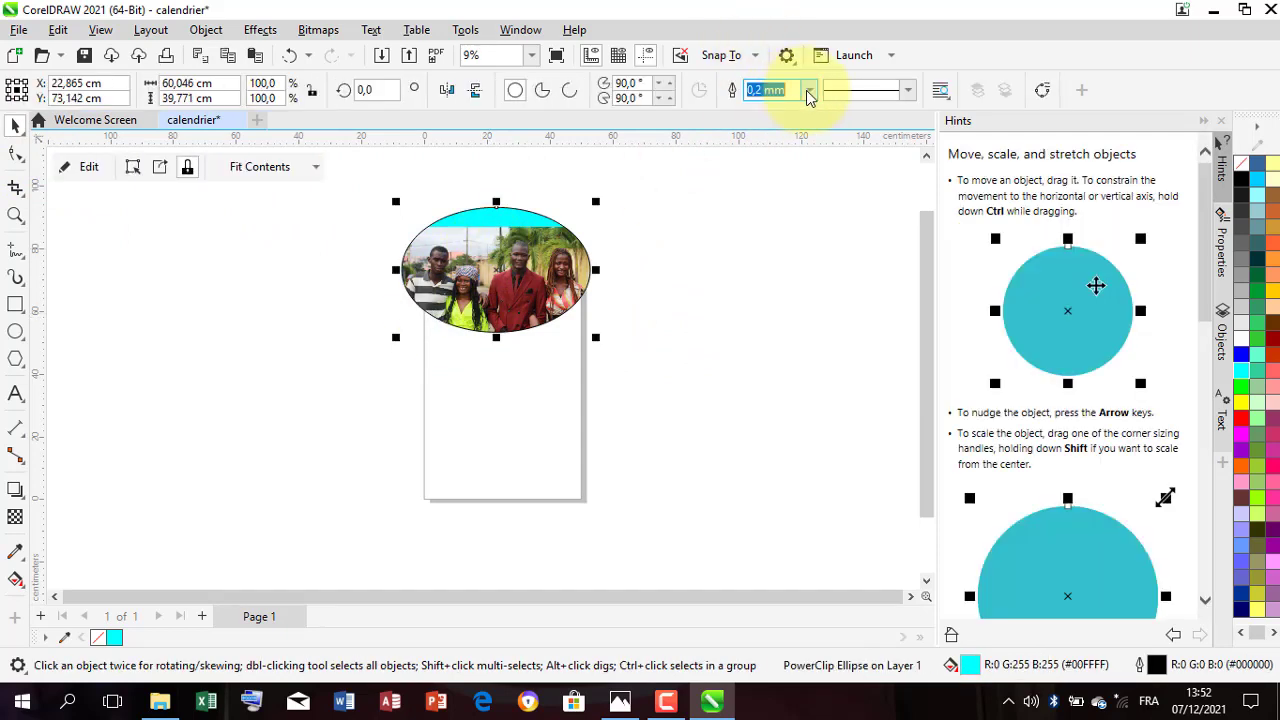
pyautogui.click(796, 306)
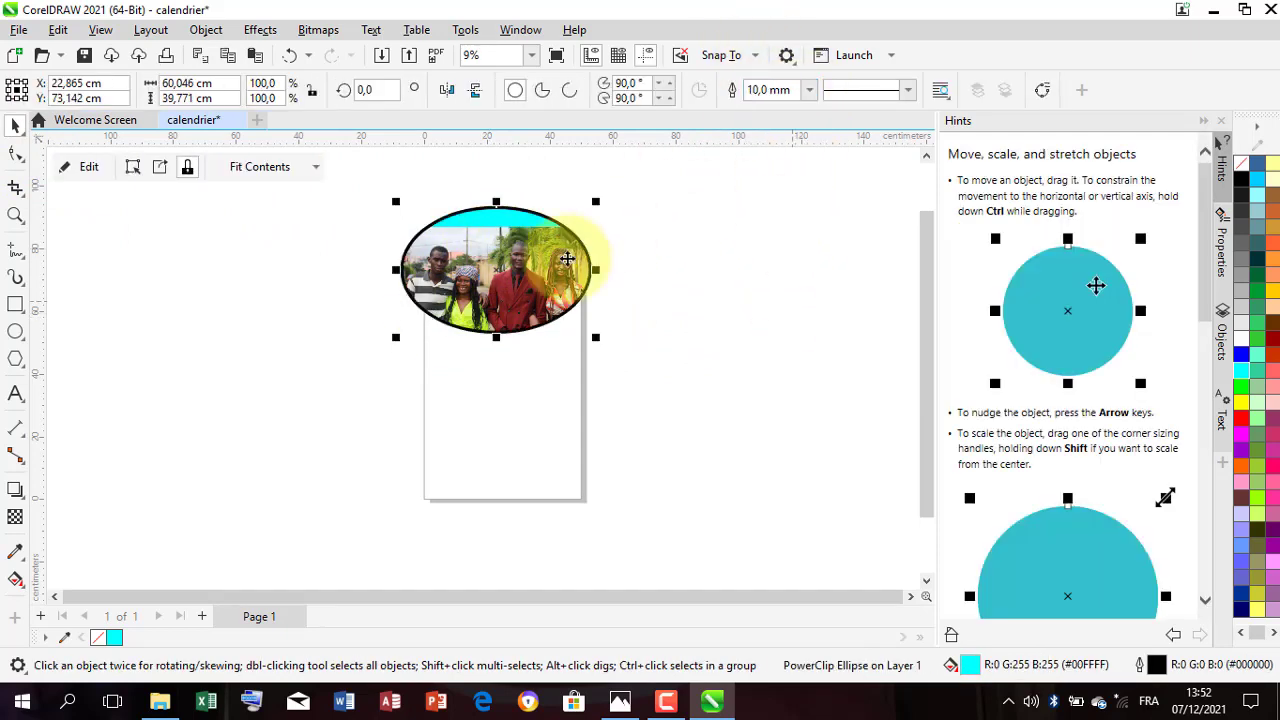
pyautogui.click(663, 371)
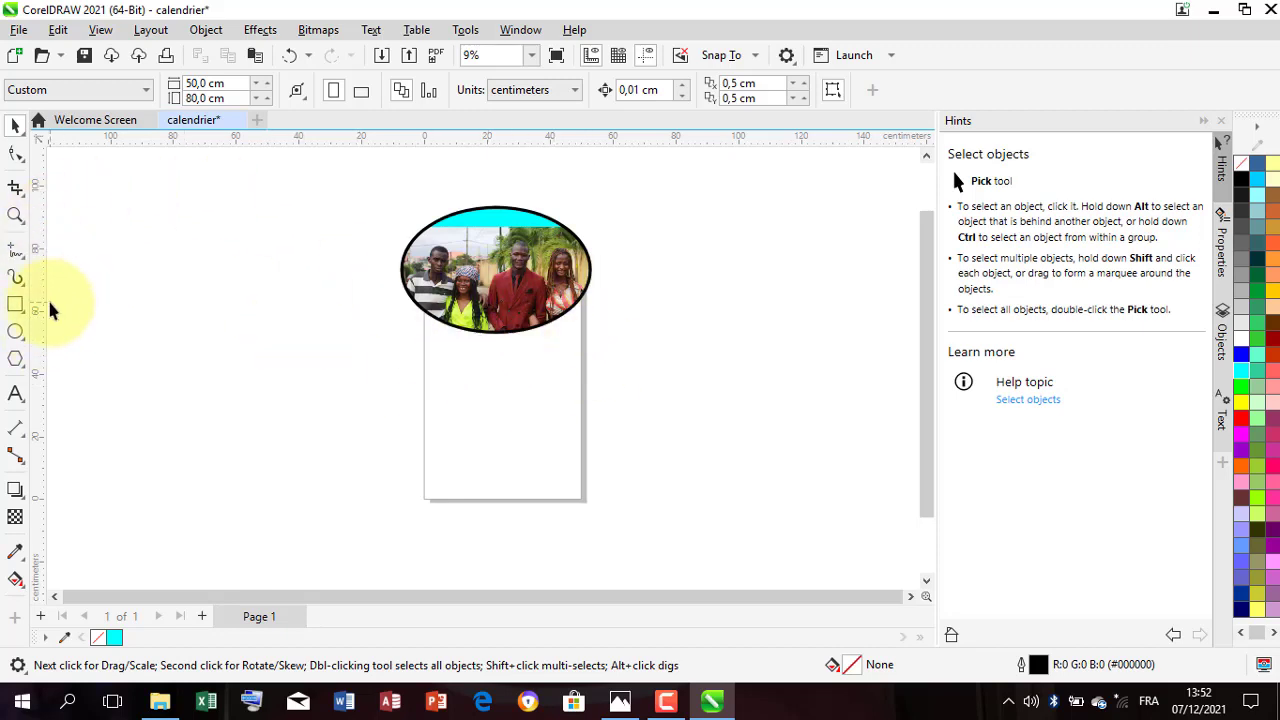
# Step: Draw a rectangle about 50 by 83 cm from the page's lower right corner to just above its upper left corner
pyautogui.click(15, 304)
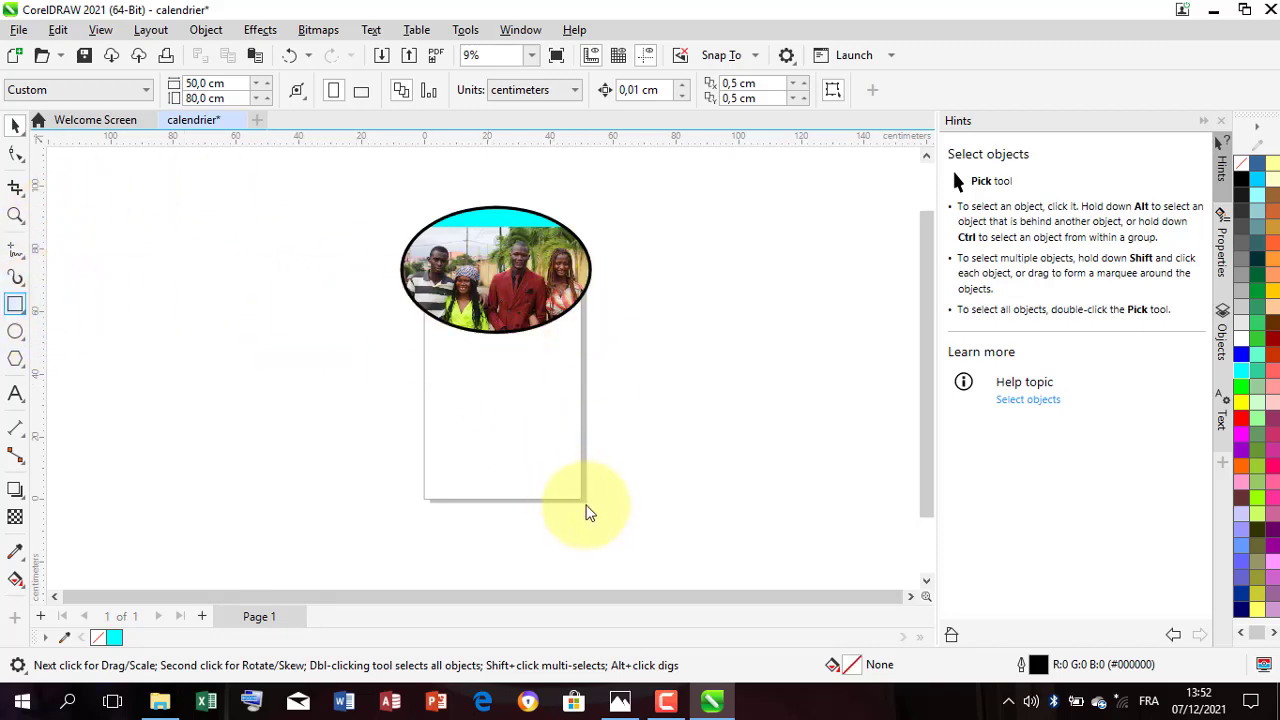
pyautogui.moveTo(583, 499); pyautogui.dragTo(425, 238)
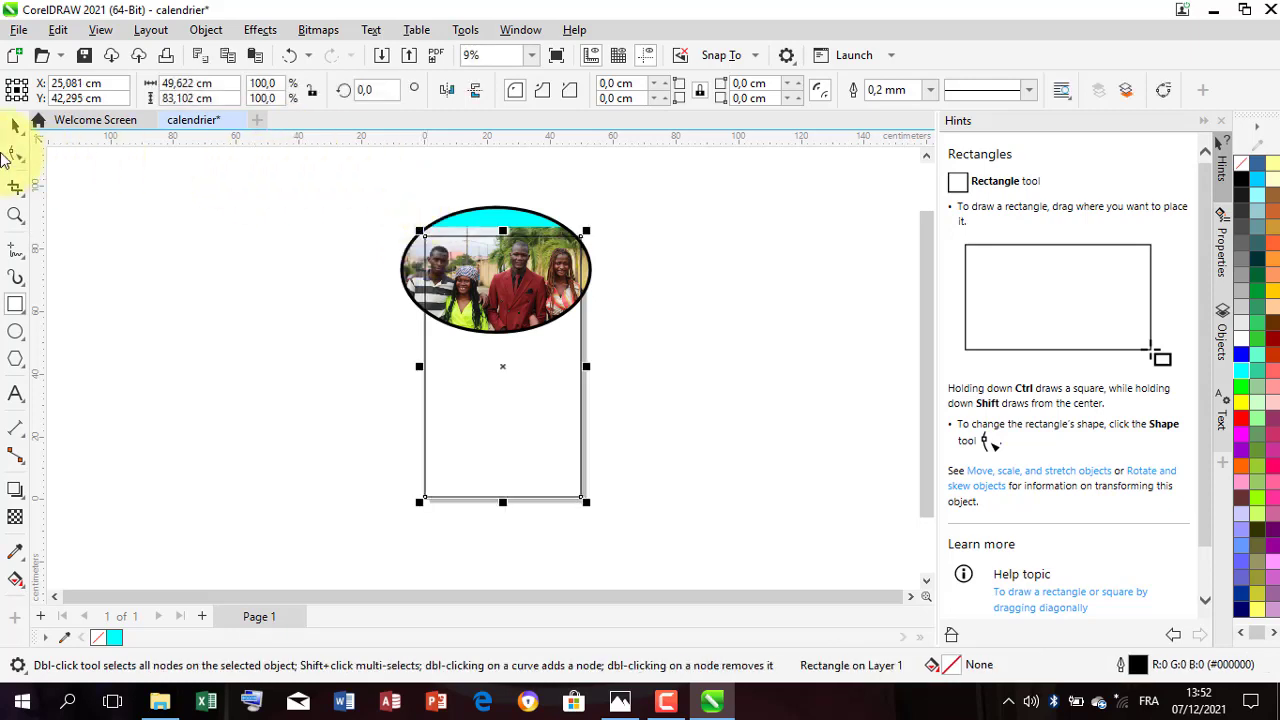
pyautogui.click(15, 124)
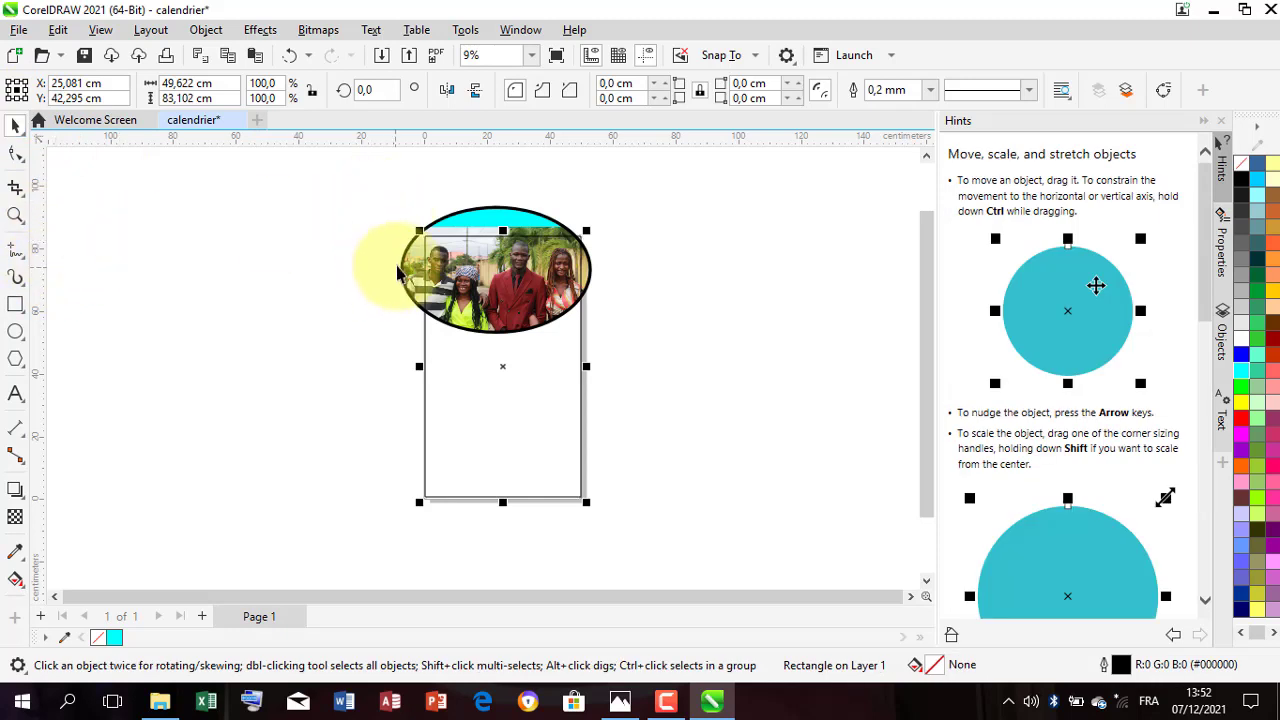
# Step: PowerClip the photo ellipse inside the page-sized rectangle
pyautogui.click(401, 272)
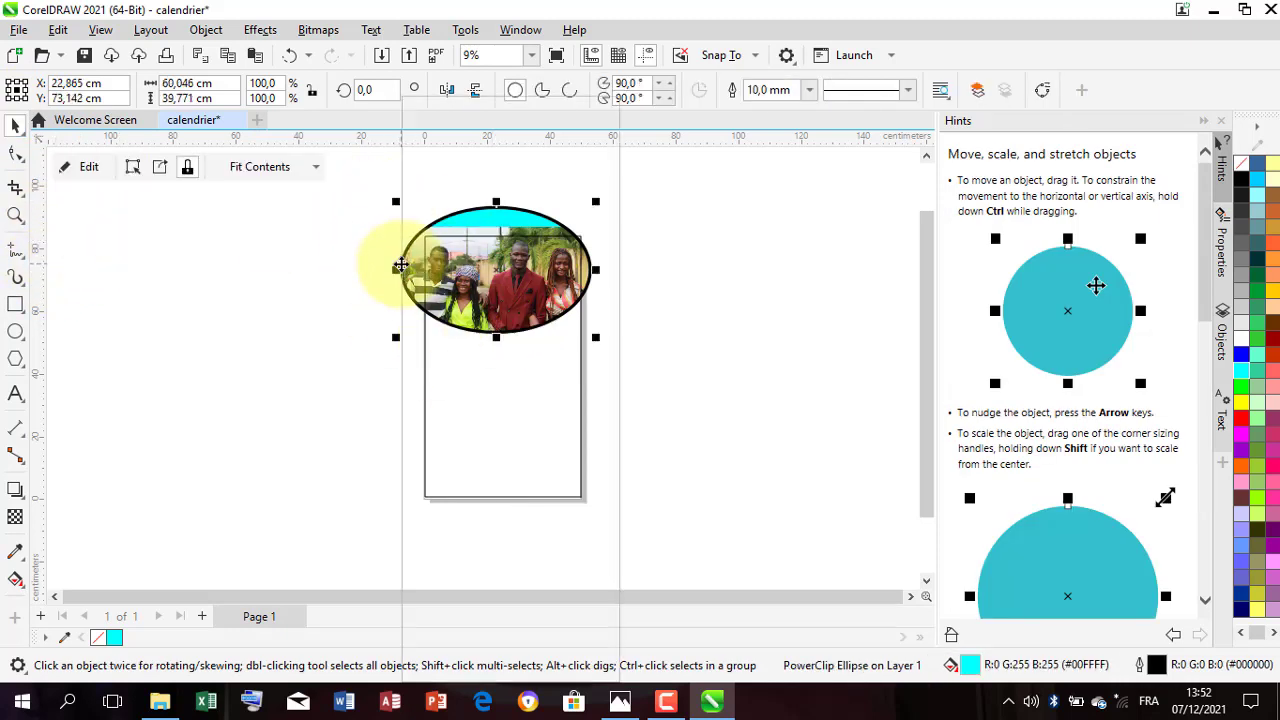
pyautogui.rightClick(400, 268)
pyautogui.click(493, 385)
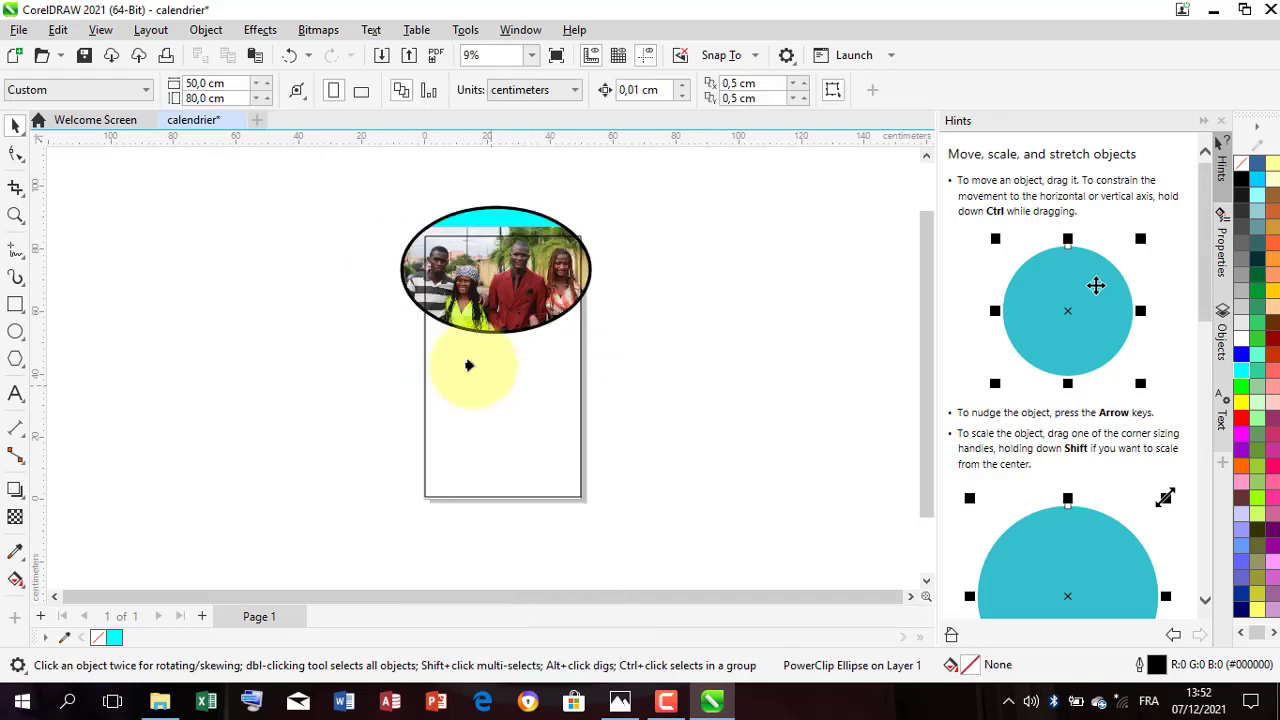
pyautogui.click(421, 349)
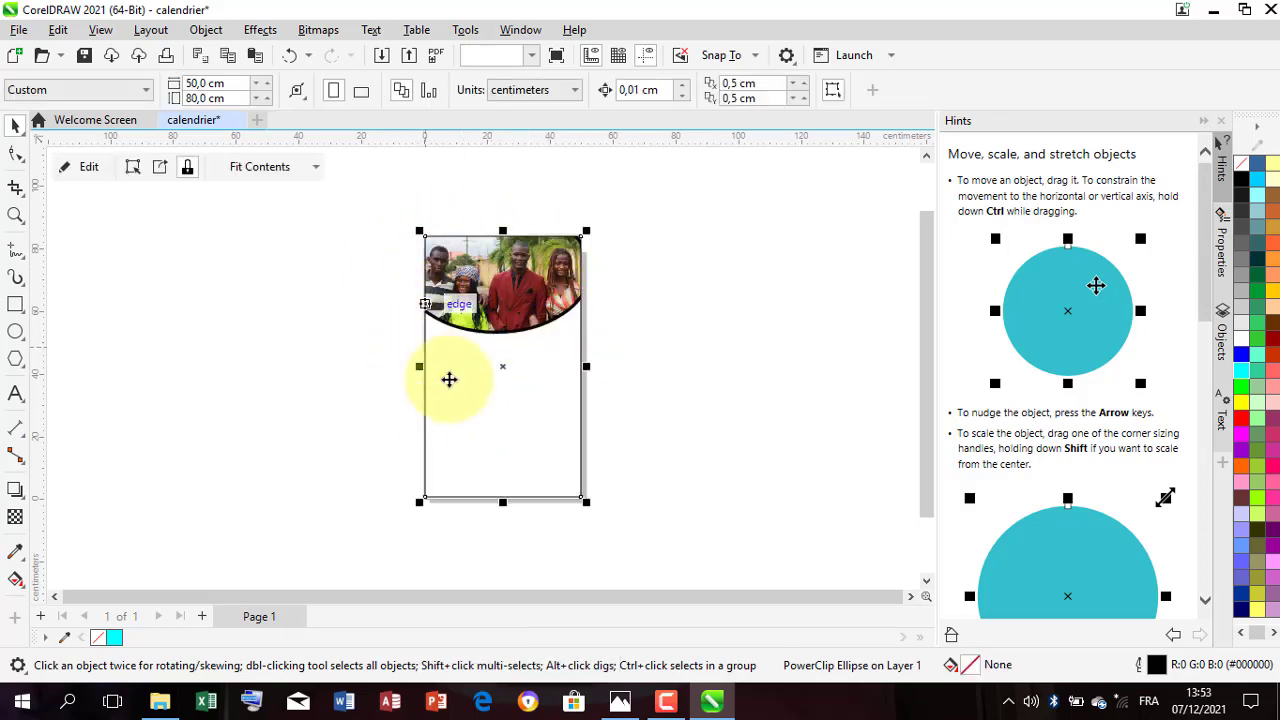
pyautogui.click(677, 343)
# Step: Import the calendrier2021 file from the Images folder and place it on the page
pyautogui.scroll(1, 520, 342)
pyautogui.scroll(1, 520, 342)
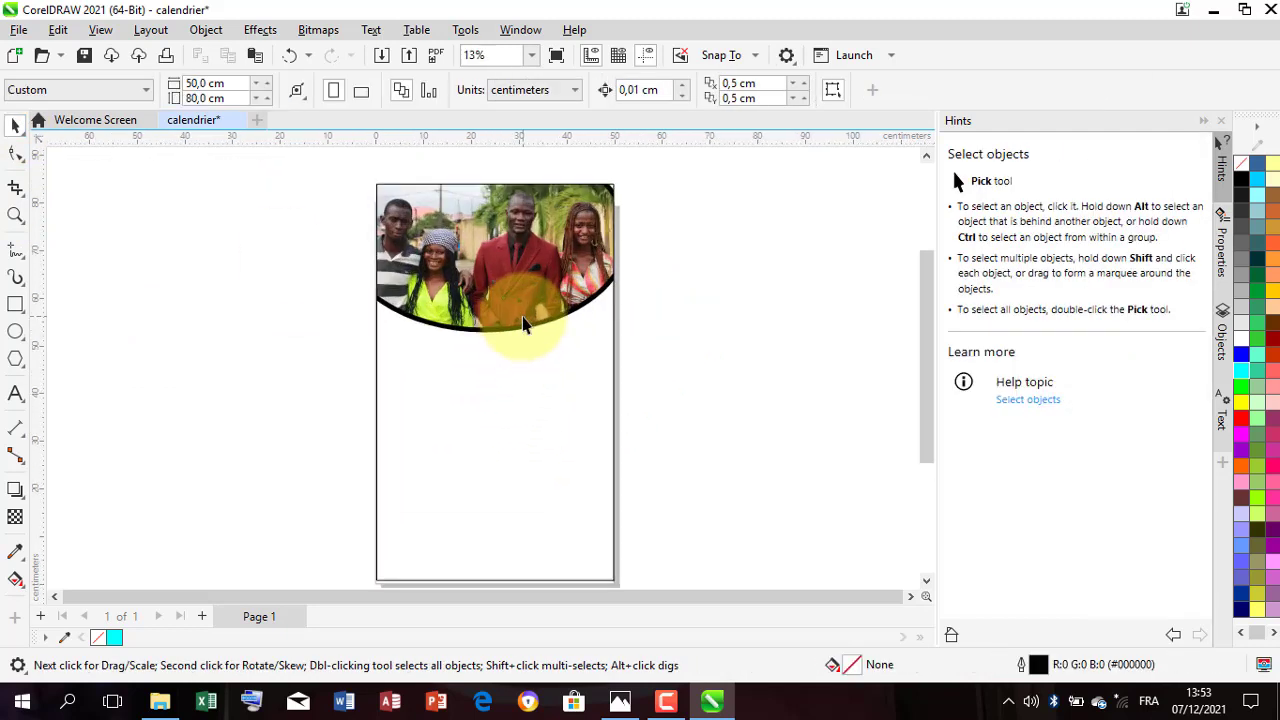
pyautogui.scroll(-1, 522, 322)
pyautogui.click(583, 451)
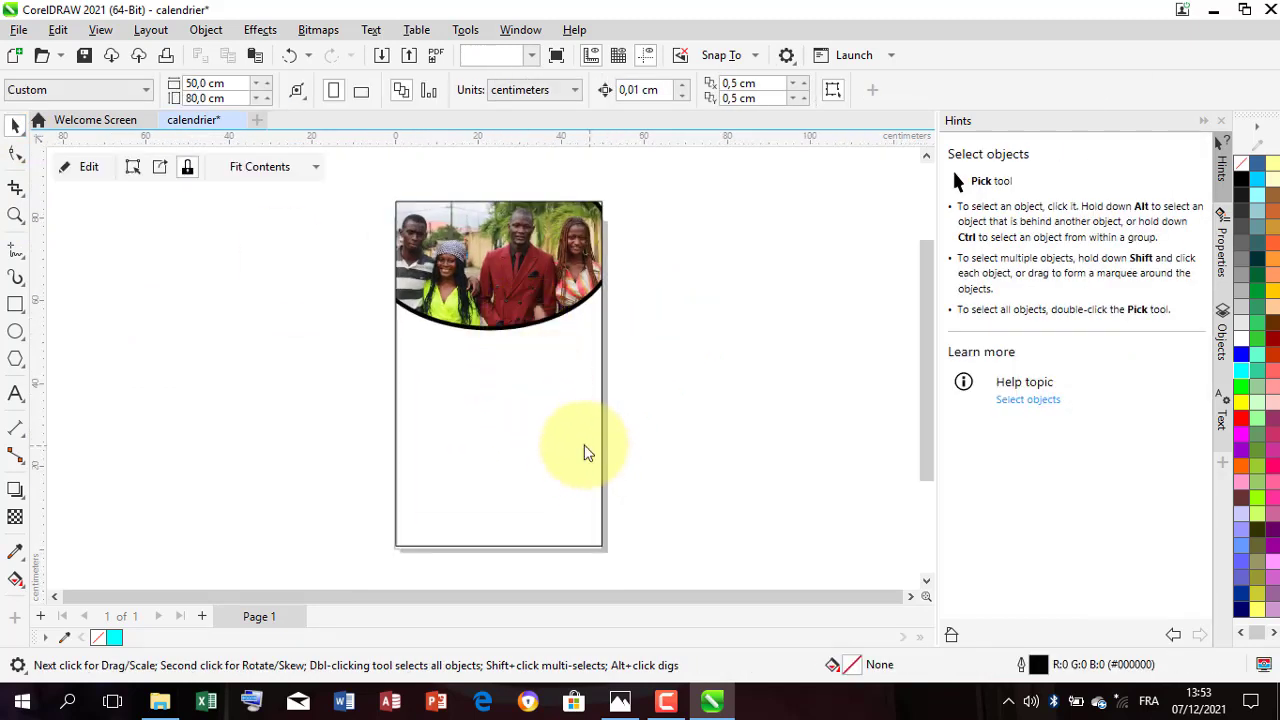
pyautogui.scroll(1, 512, 391)
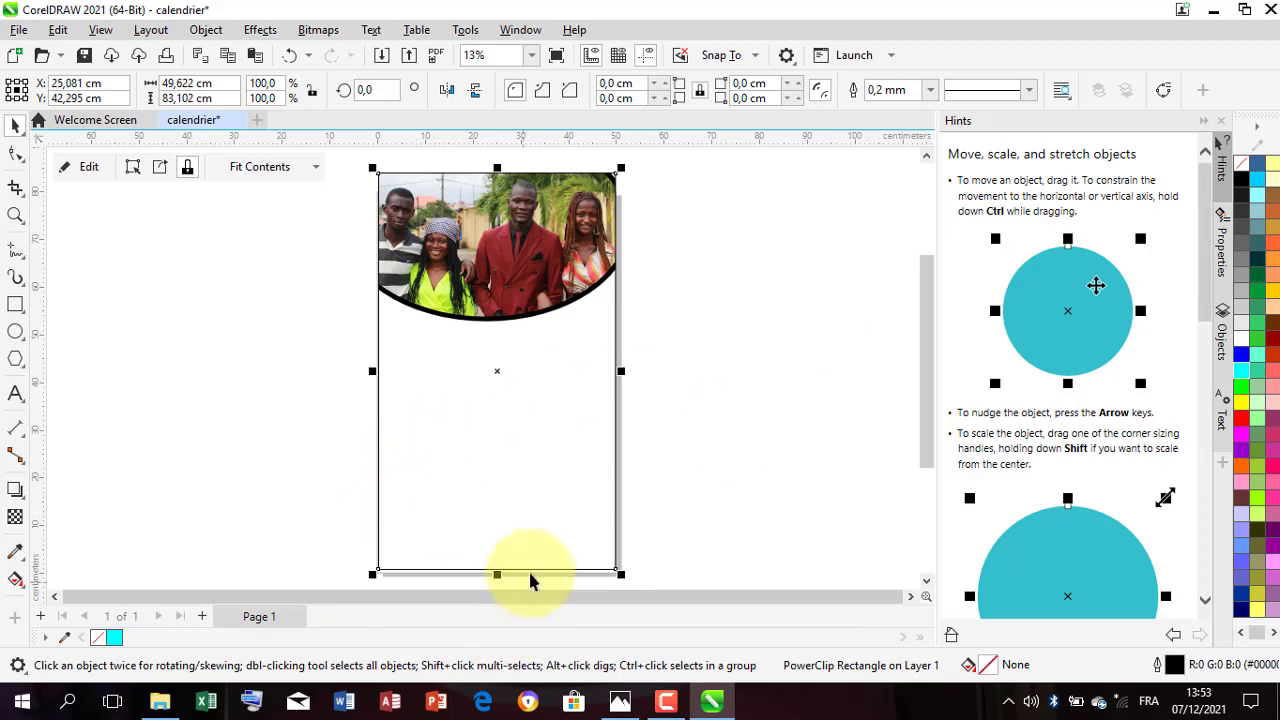
pyautogui.click(162, 704)
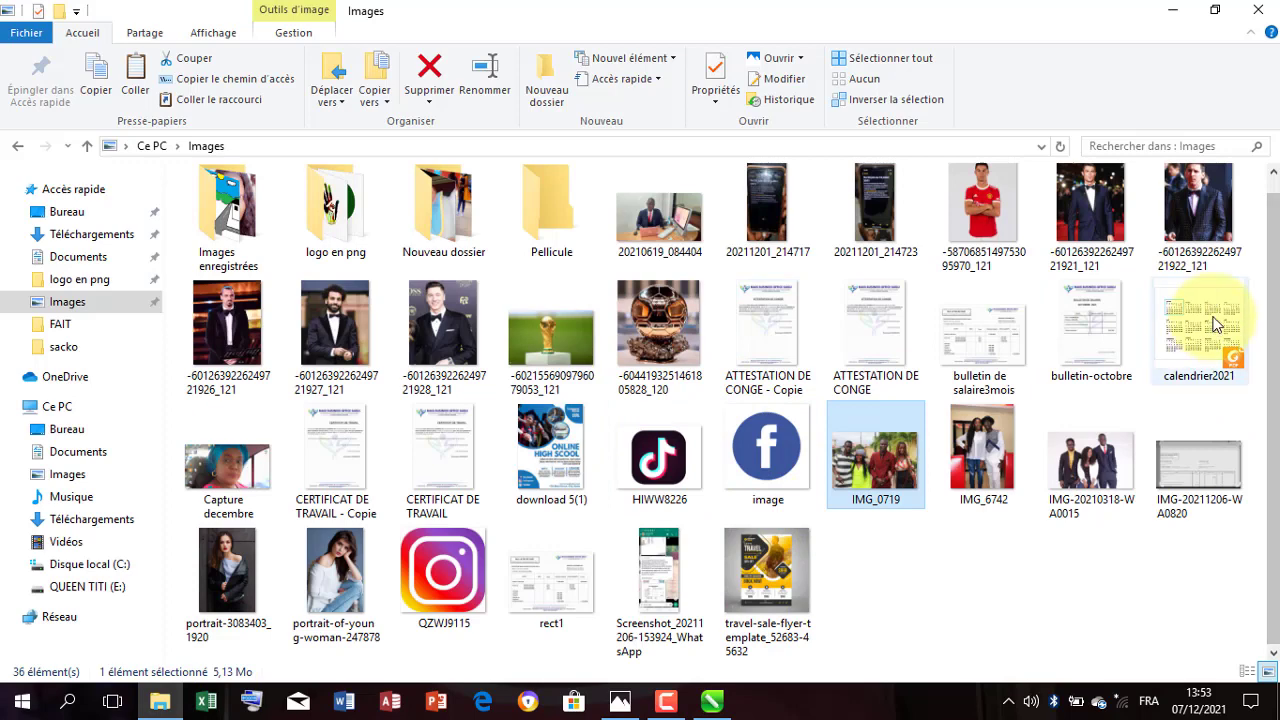
pyautogui.moveTo(1205, 330); pyautogui.dragTo(657, 386)
pyautogui.click(660, 408)
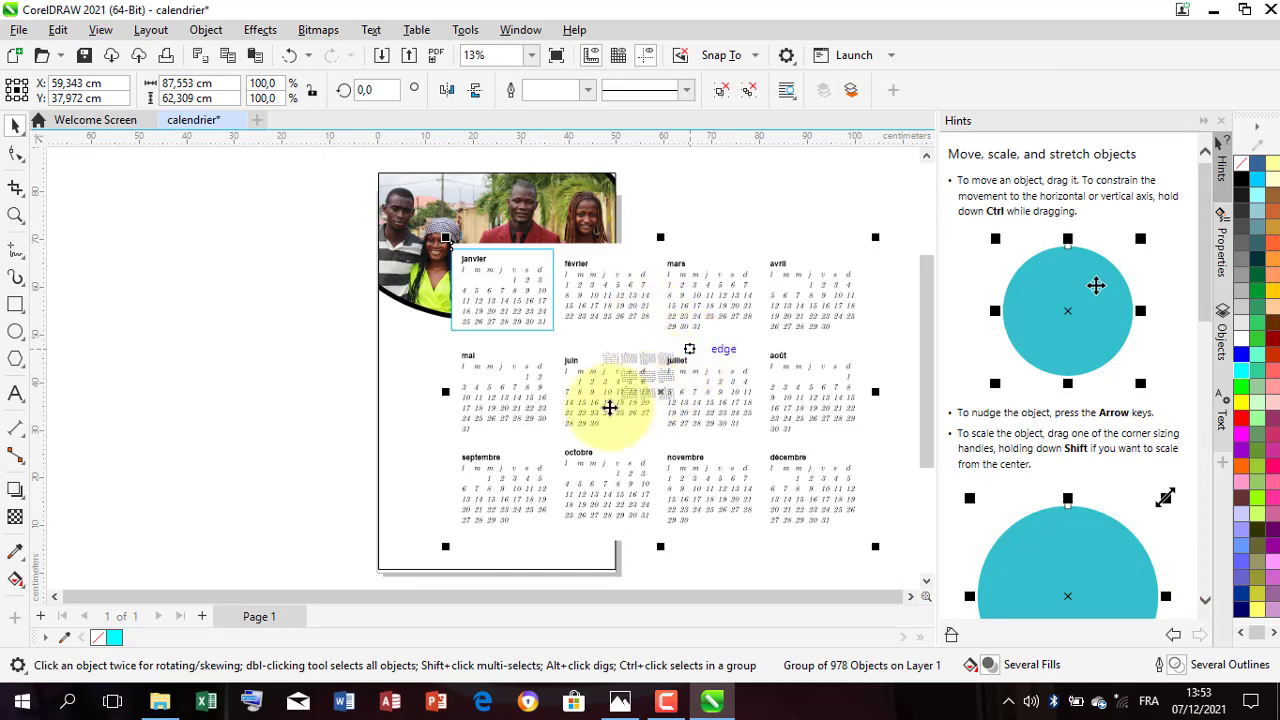
# Step: Scale the calendar months group down to about 46 by 39 cm and move it into the blank area below the photo
pyautogui.scroll(-2, 609, 408)
pyautogui.moveTo(626, 361); pyautogui.dragTo(620, 423)
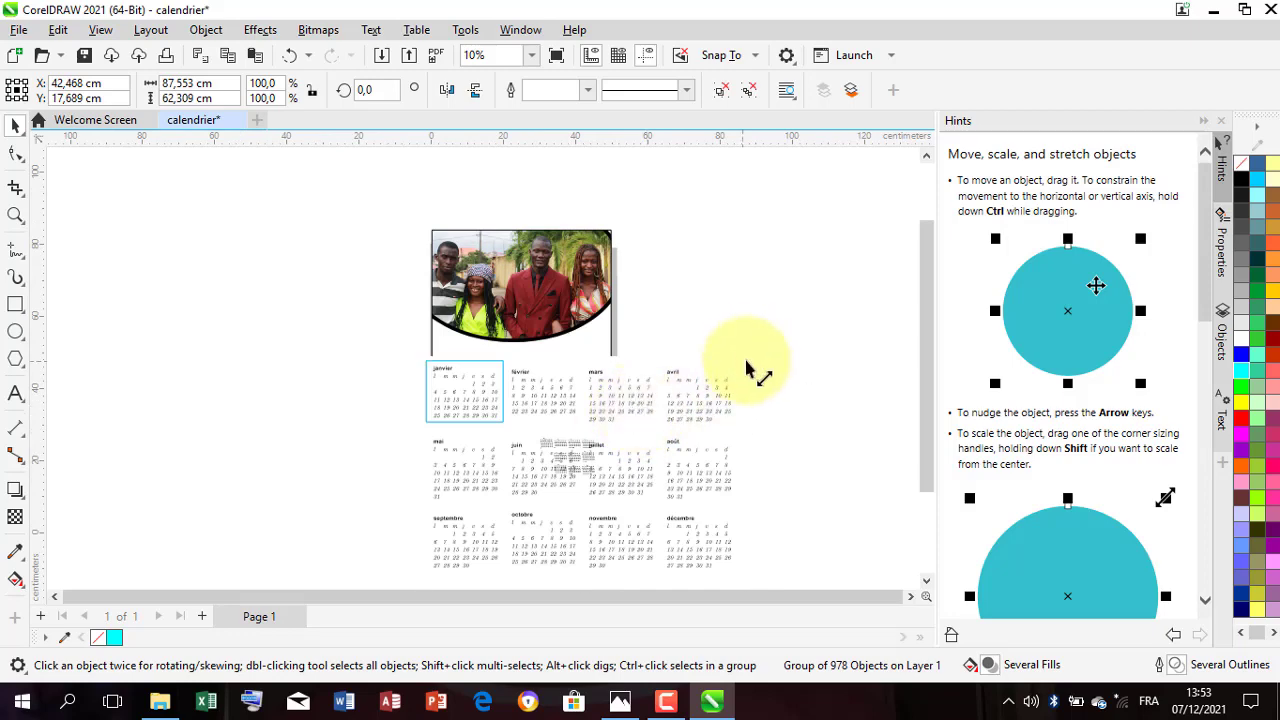
pyautogui.moveTo(748, 354); pyautogui.dragTo(560, 470)
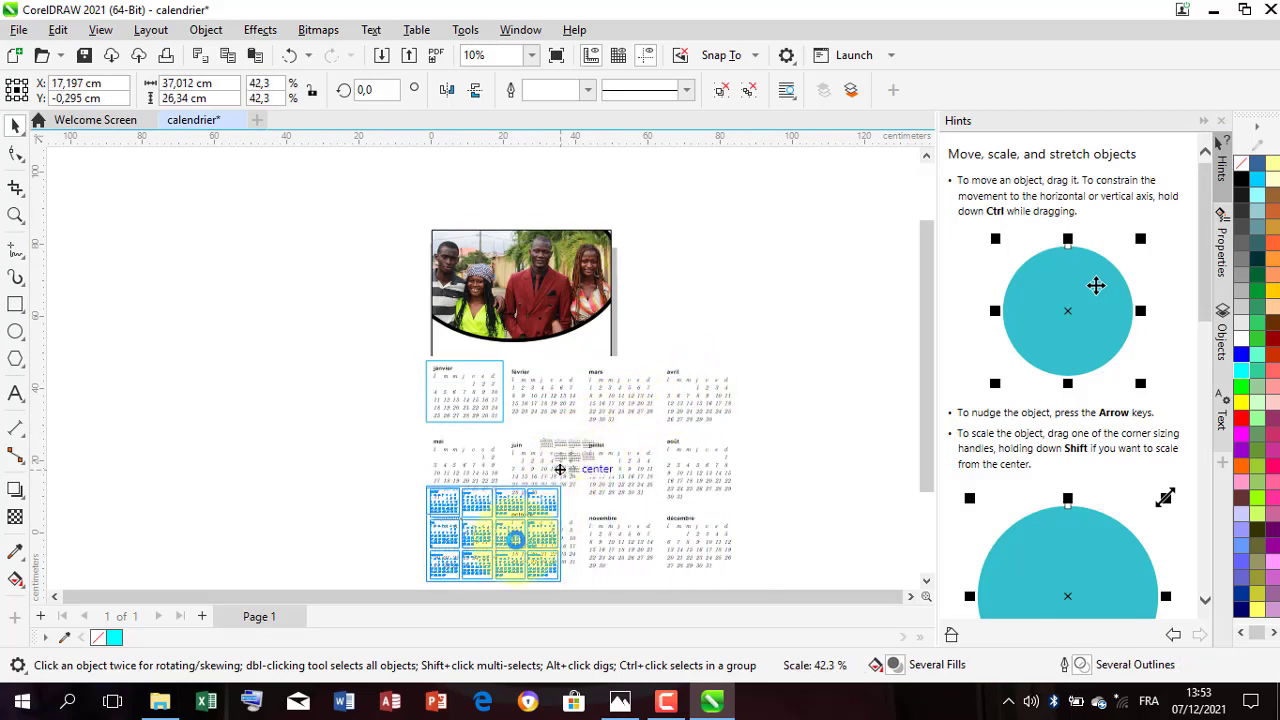
pyautogui.moveTo(510, 537); pyautogui.dragTo(574, 374)
pyautogui.scroll(3, 562, 464)
pyautogui.scroll(-2, 562, 464)
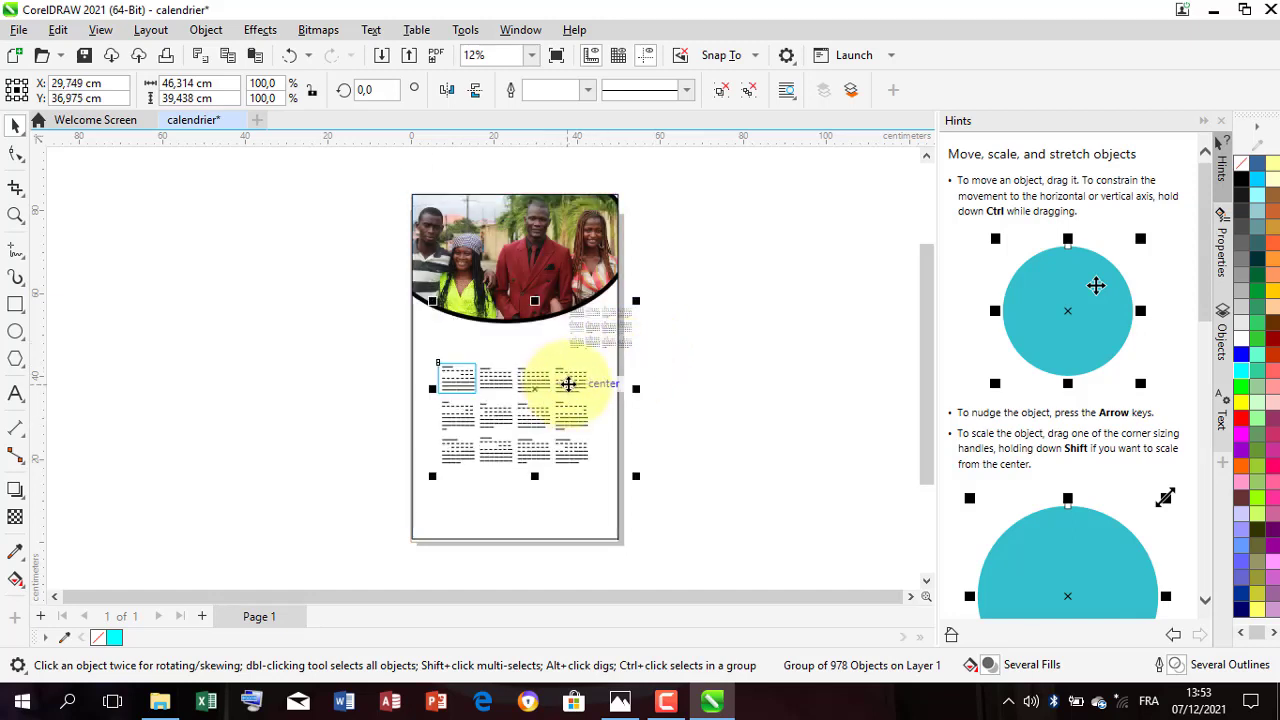
# Step: Enlarge the calendar months group to about 52 by 44 cm so the twelve months span the page's width
pyautogui.click(574, 402)
pyautogui.click(572, 405)
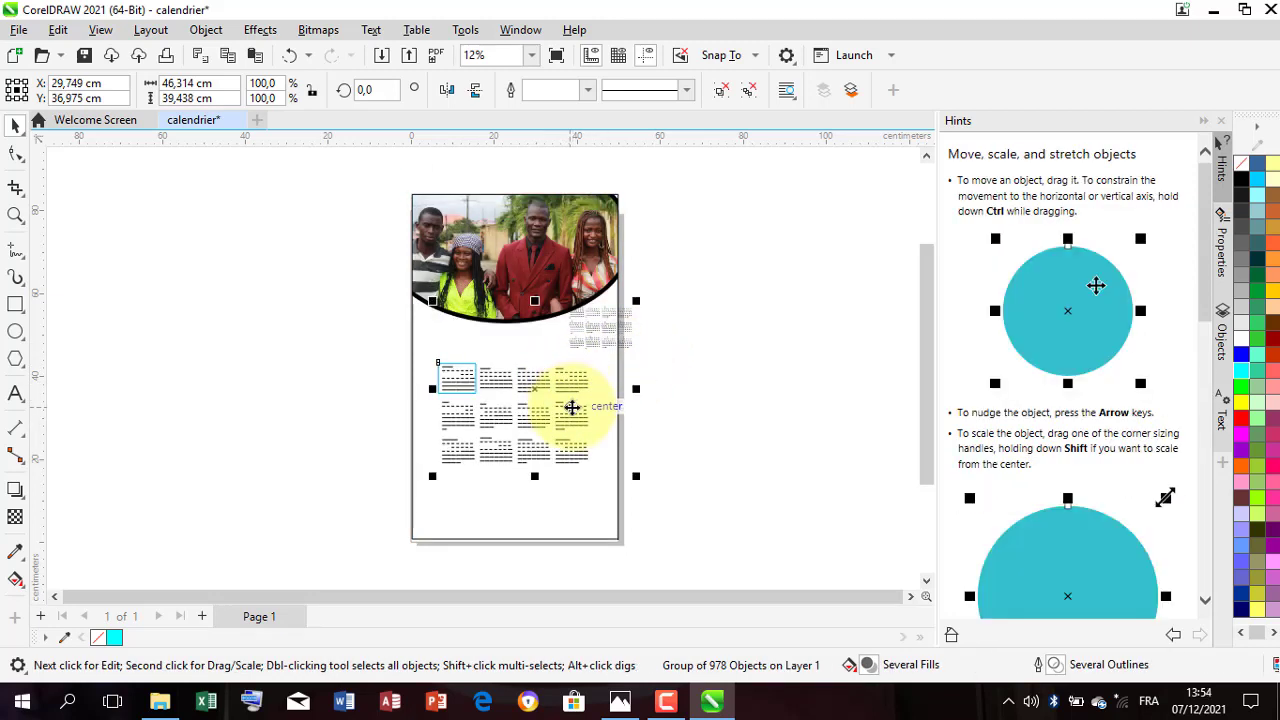
pyautogui.moveTo(641, 300); pyautogui.dragTo(662, 235)
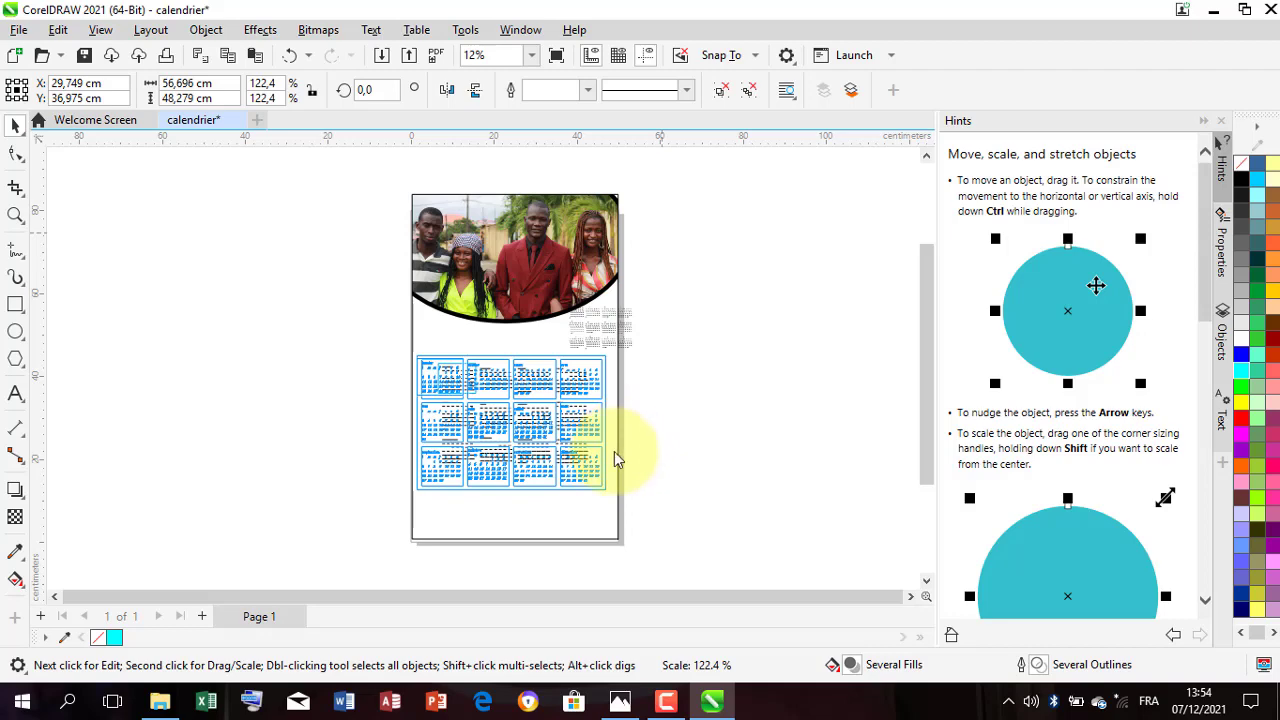
pyautogui.scroll(1, 516, 508)
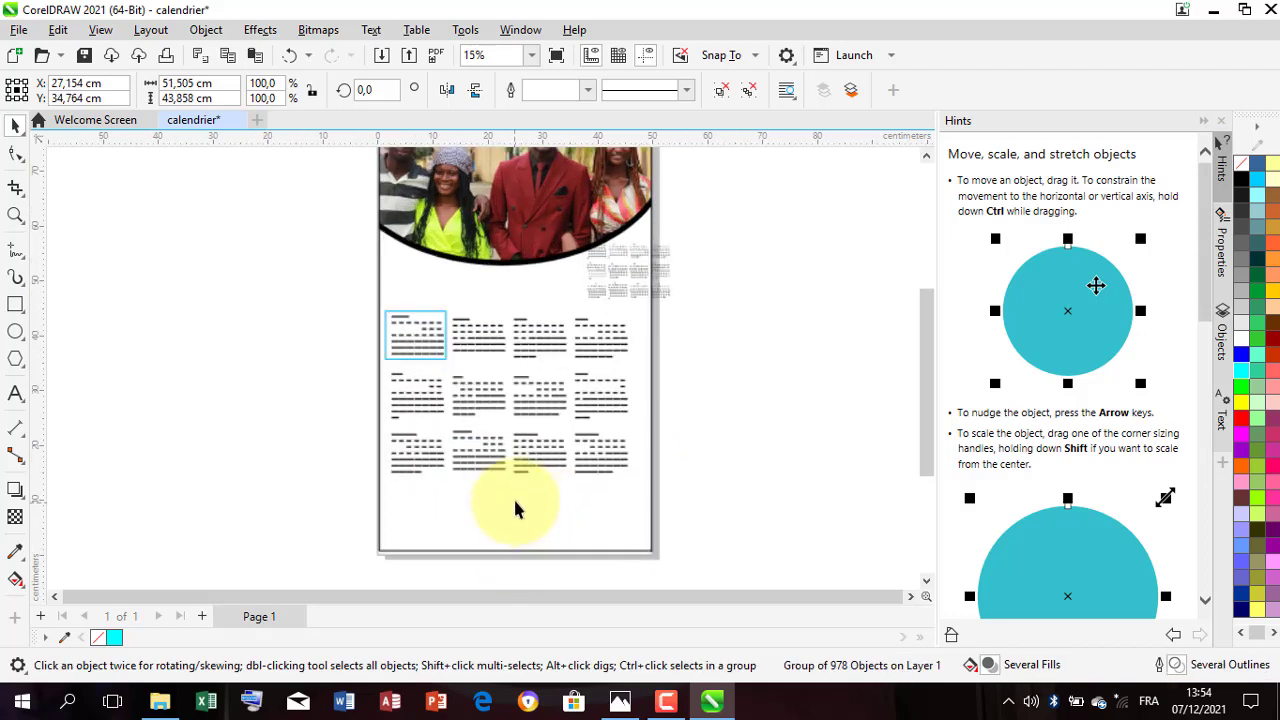
pyautogui.scroll(4, 503, 306)
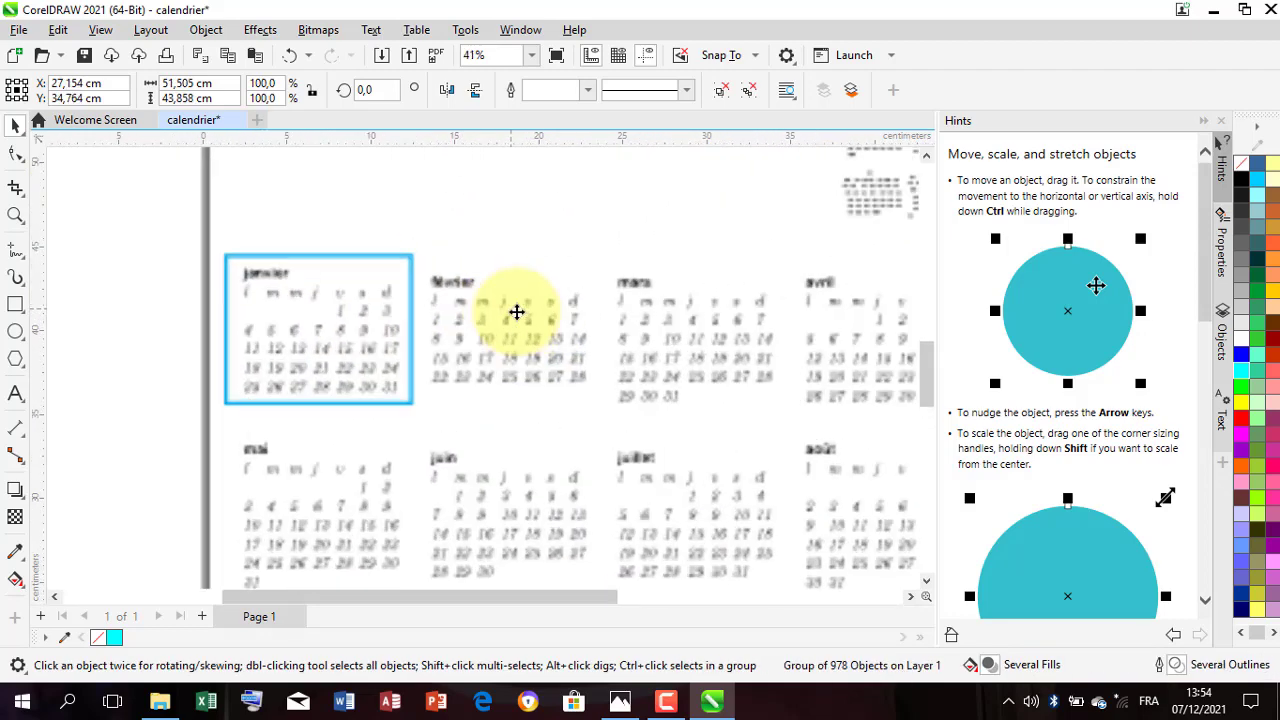
pyautogui.scroll(-3, 516, 318)
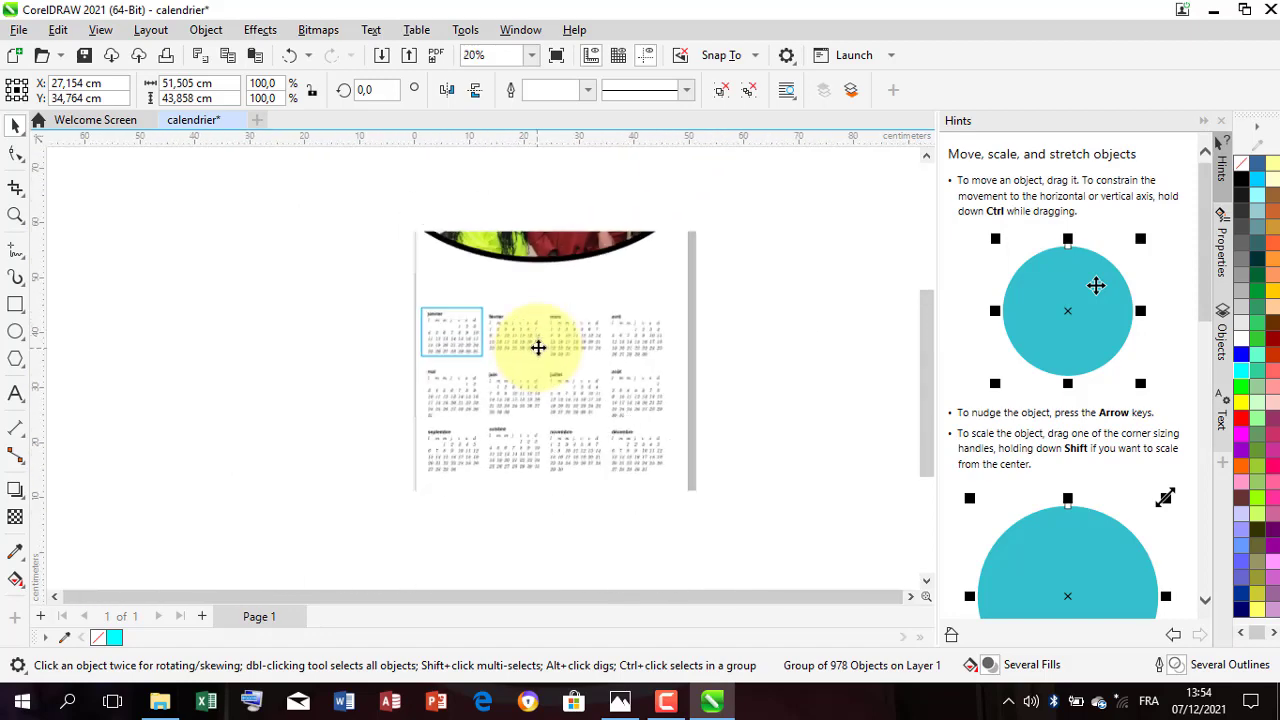
pyautogui.scroll(-2, 538, 347)
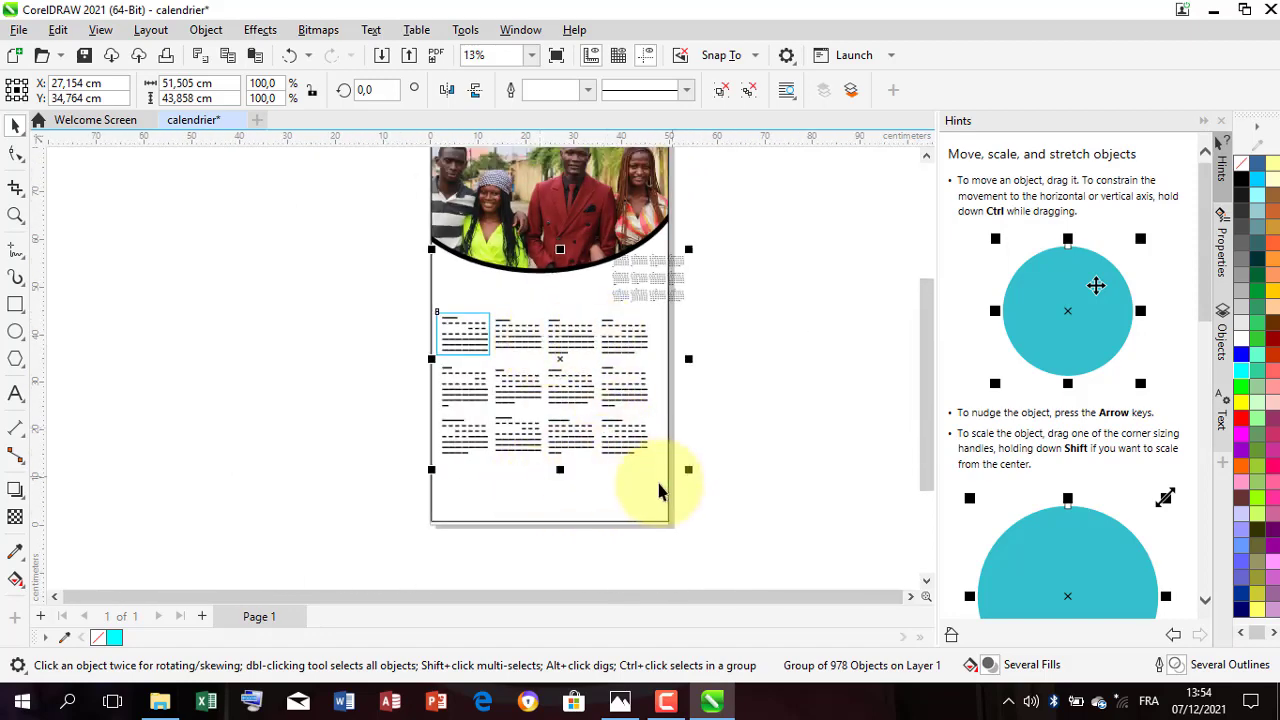
pyautogui.click(325, 452)
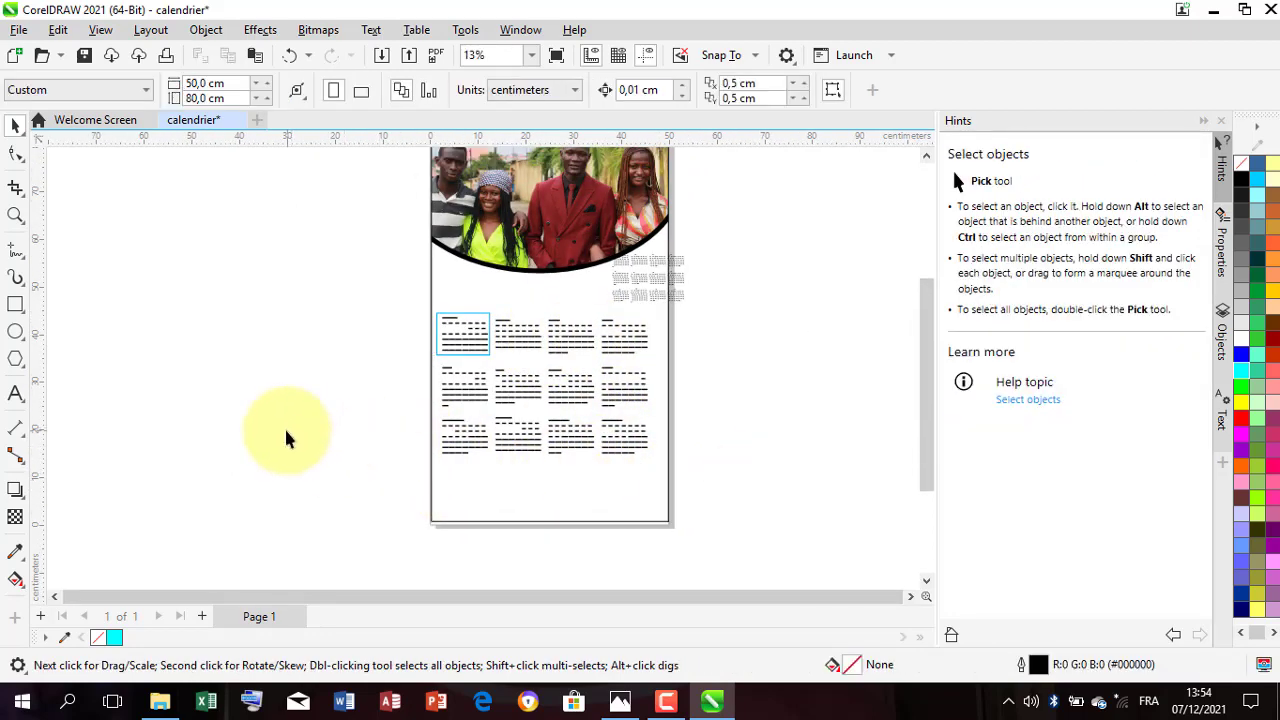
# Step: Draw a rectangle about 47 by 10 cm along the page's bottom and extend it to the page's left edge
pyautogui.click(15, 304)
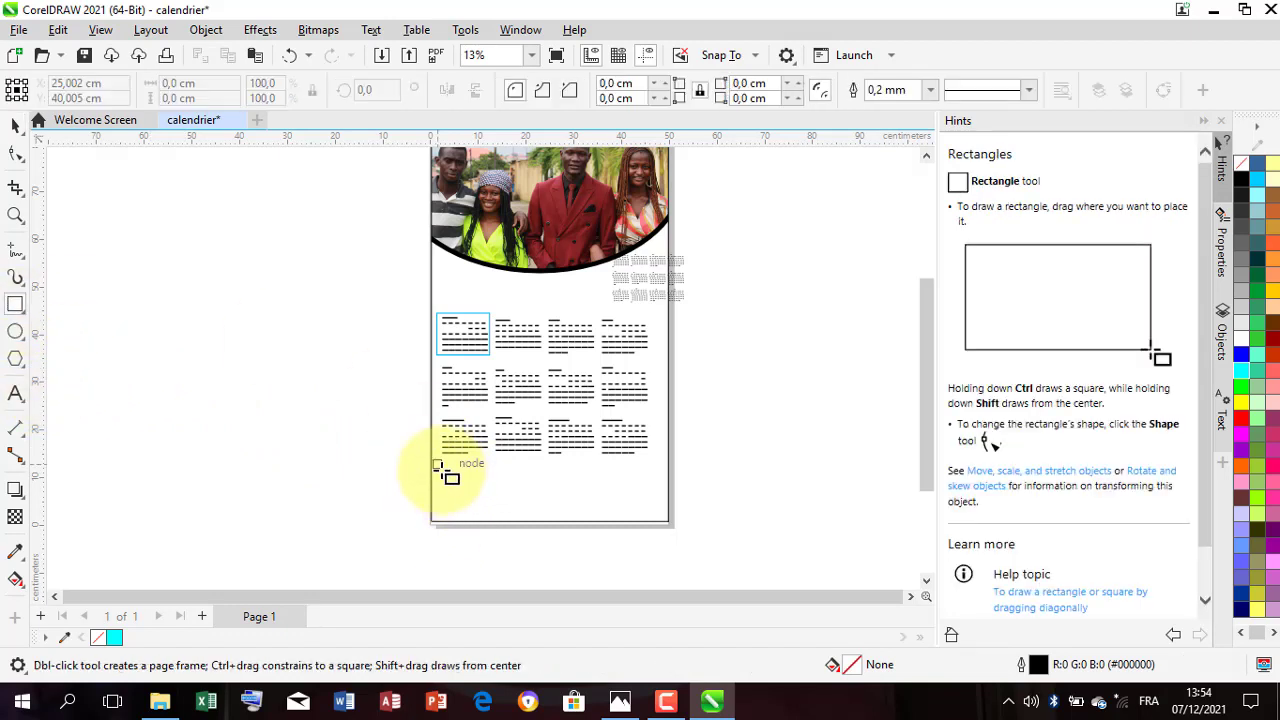
pyautogui.moveTo(437, 475); pyautogui.dragTo(668, 523)
pyautogui.press('F10')
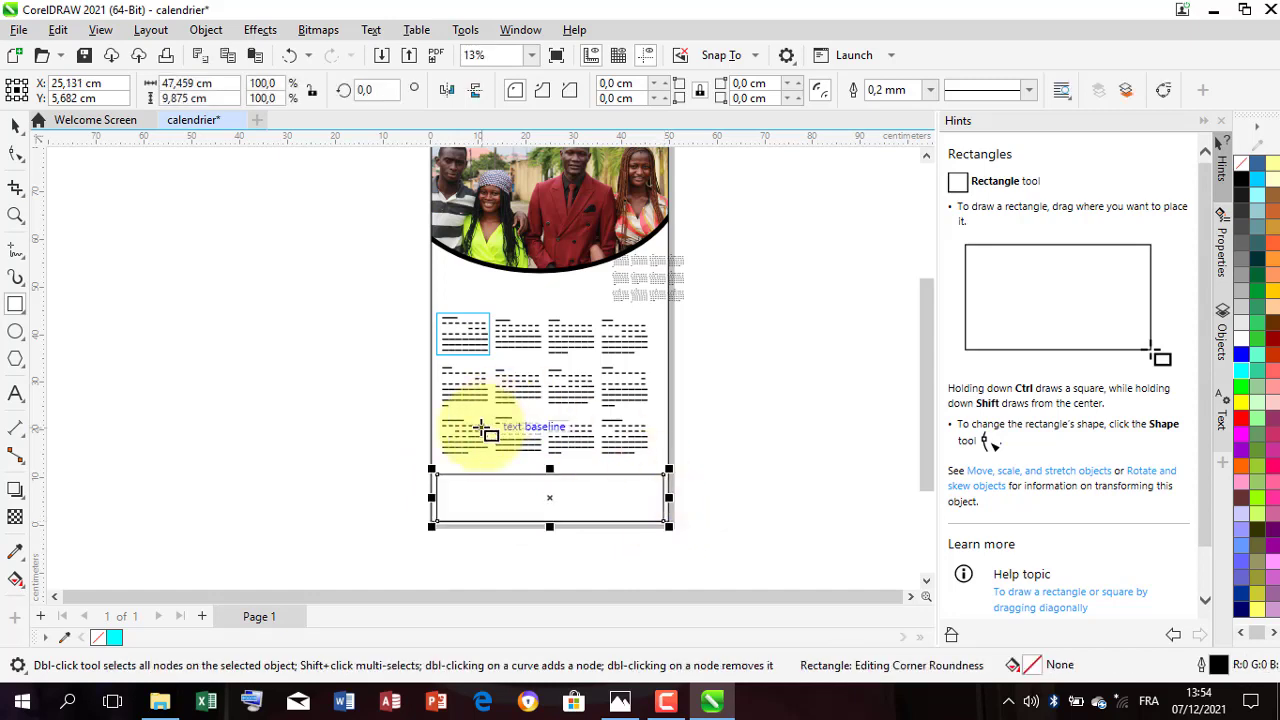
pyautogui.click(15, 127)
pyautogui.scroll(1, 484, 443)
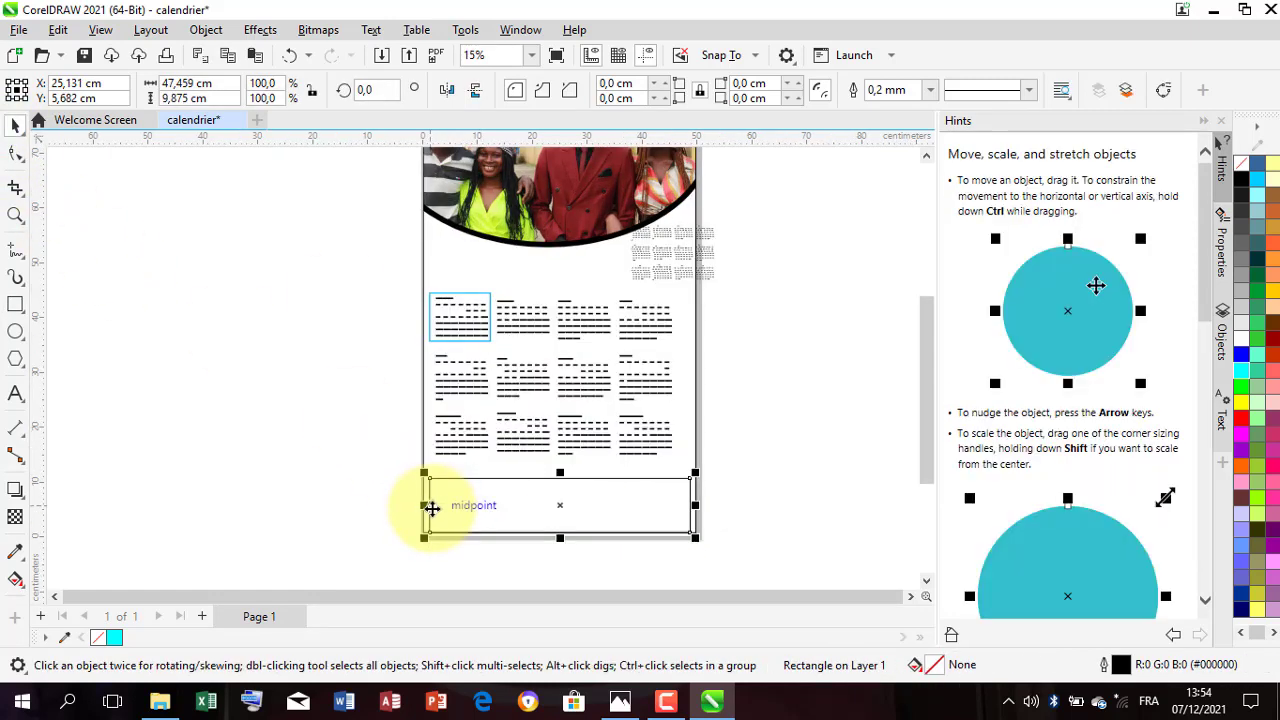
pyautogui.moveTo(425, 507); pyautogui.dragTo(419, 505)
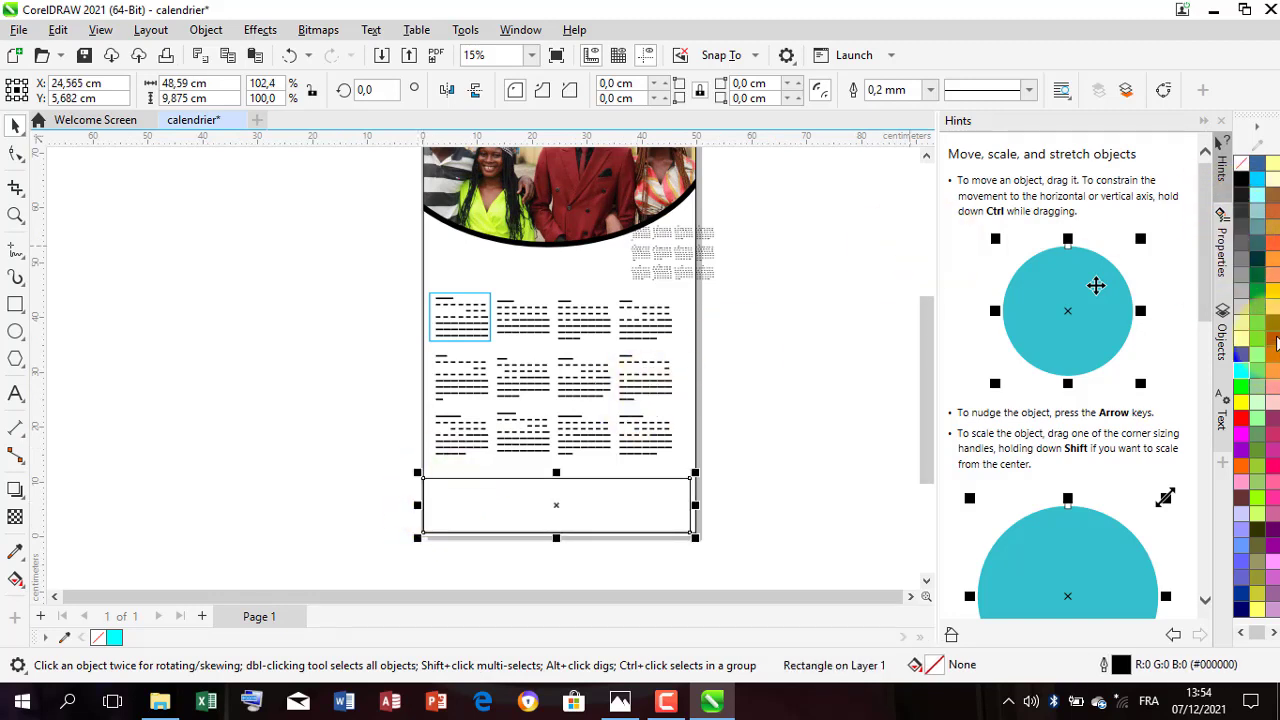
# Step: Fill the bottom rectangle with dark red #990000 and stretch it to the page's right edge, about 50 cm wide
pyautogui.click(1276, 342)
pyautogui.rightClick(1276, 342)
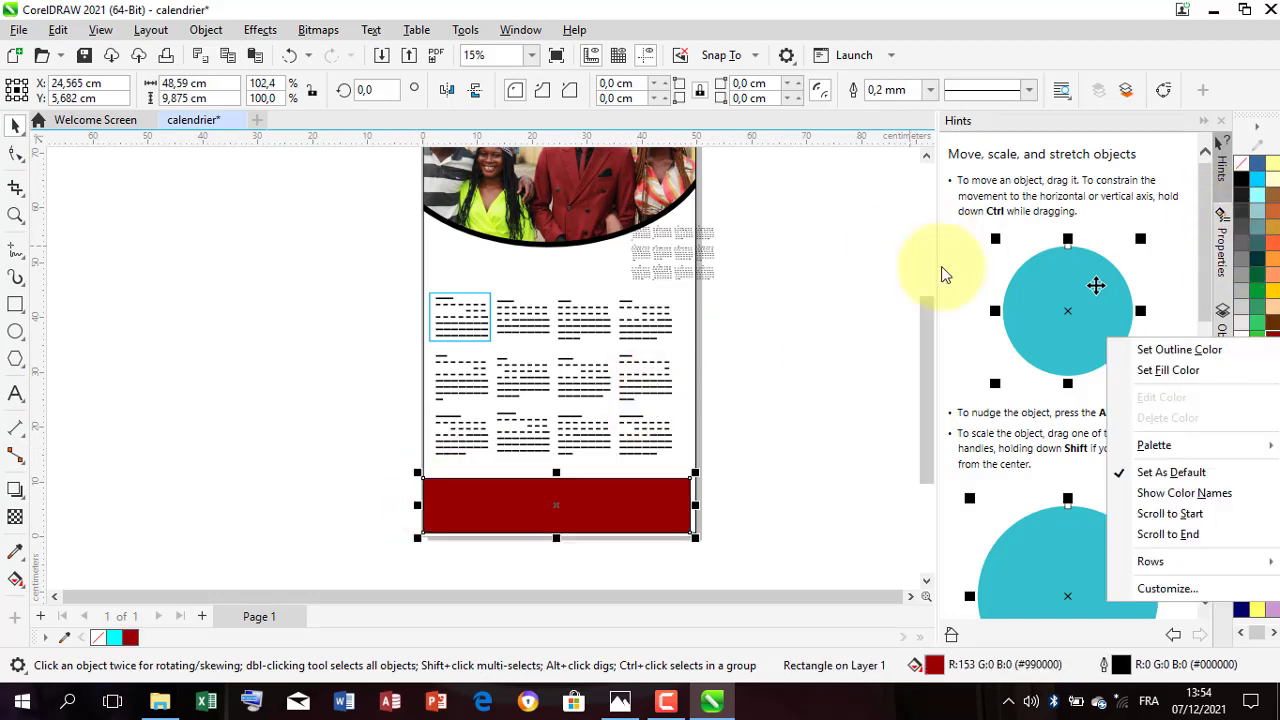
pyautogui.click(12, 130)
pyautogui.scroll(3, 740, 520)
pyautogui.click(705, 522)
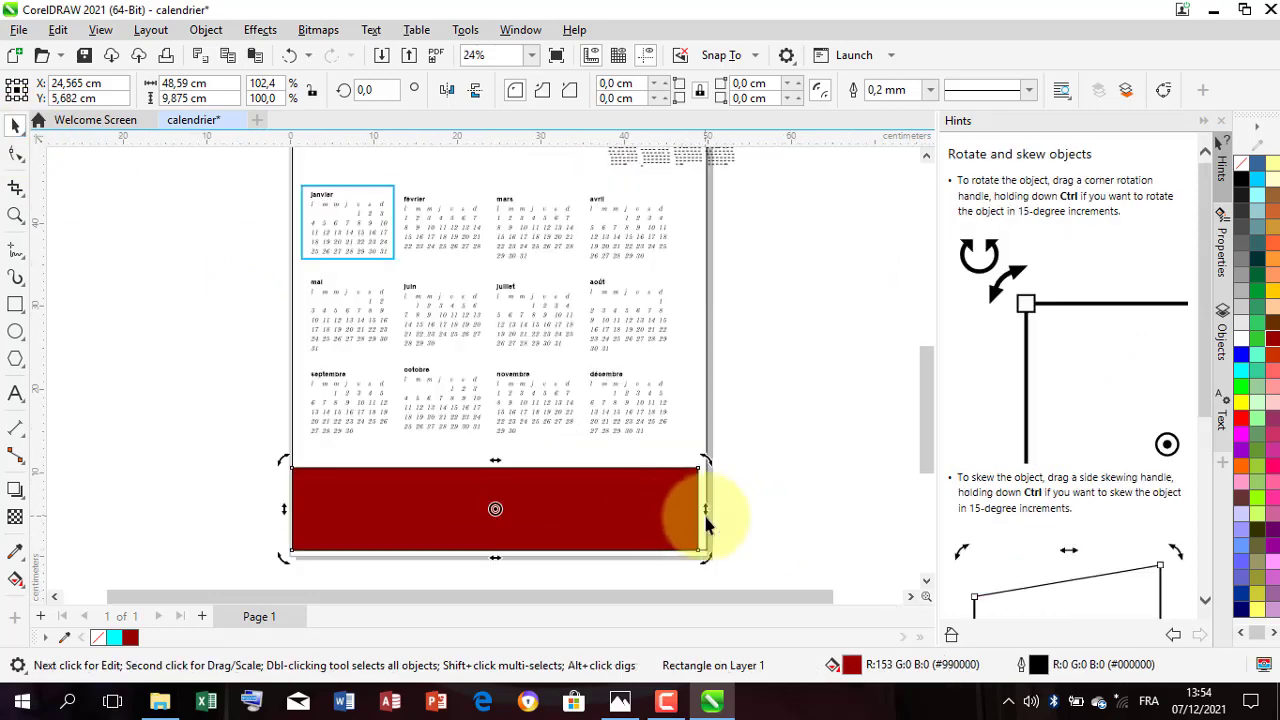
pyautogui.click(690, 514)
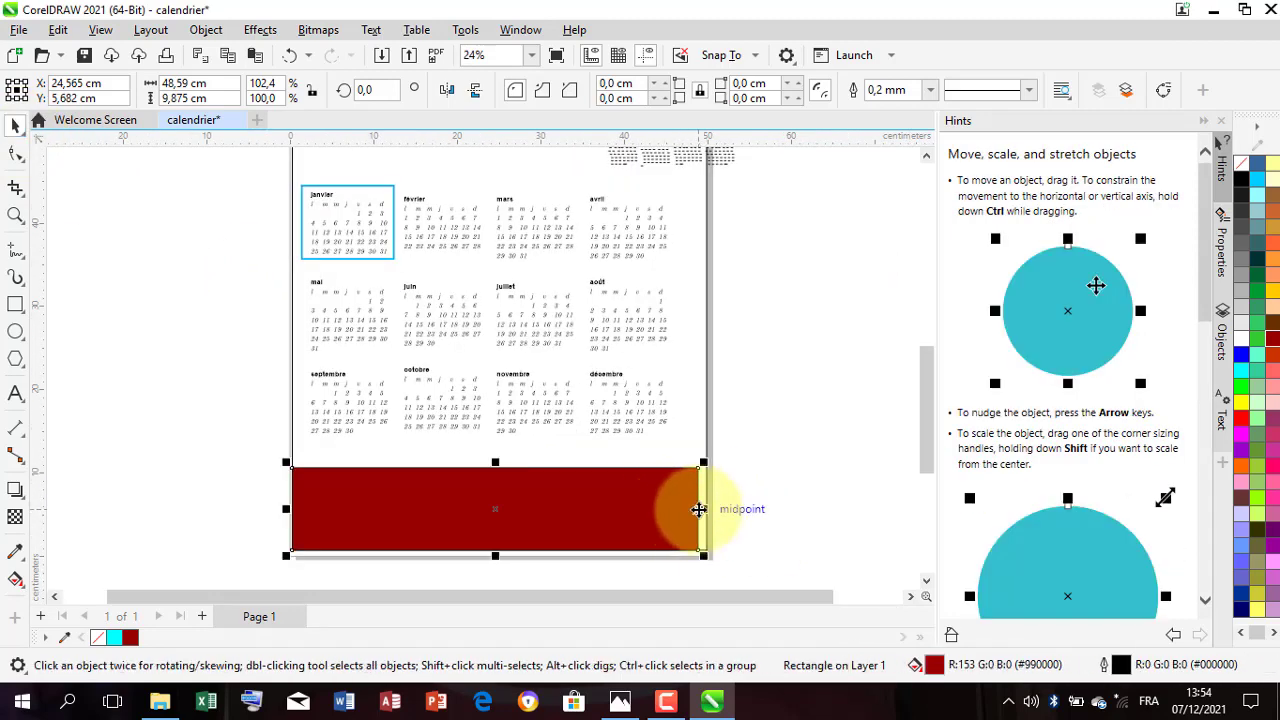
pyautogui.moveTo(706, 516); pyautogui.dragTo(716, 510)
pyautogui.scroll(-3, 503, 514)
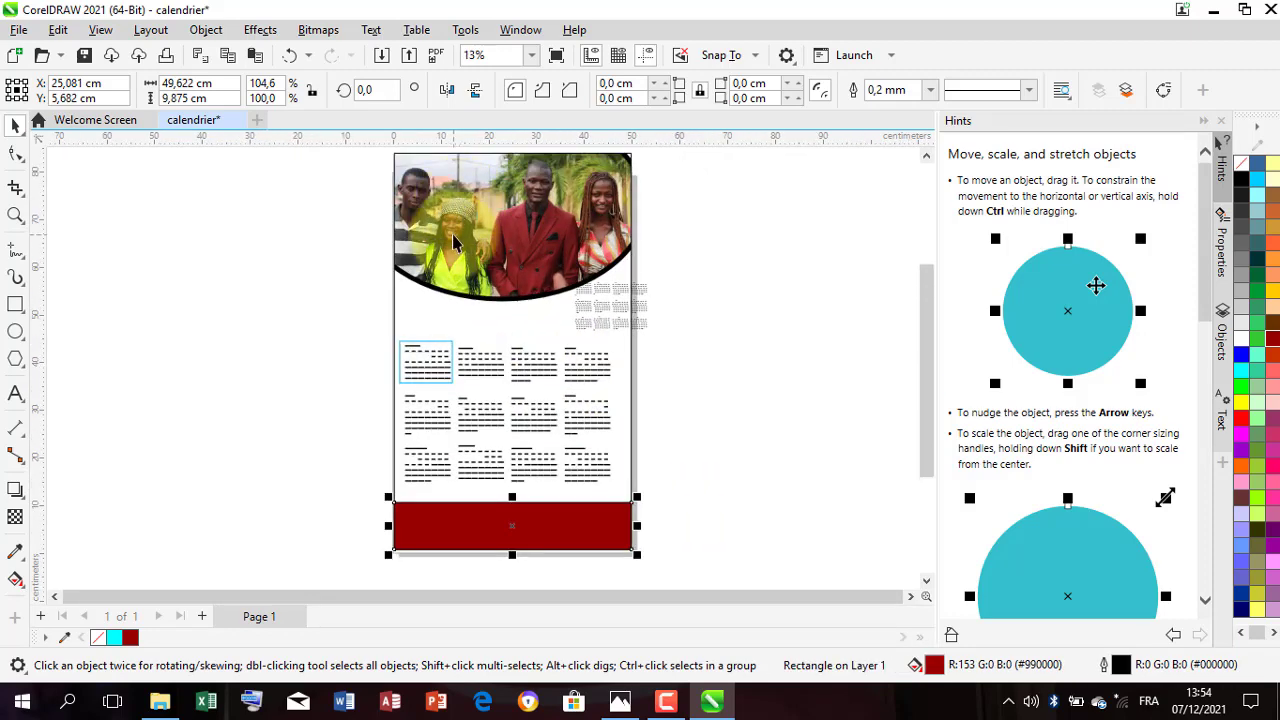
# Step: Add the artistic text "BONNE ANNE" in Arial 24 pt on the empty area left of the page
pyautogui.click(86, 266)
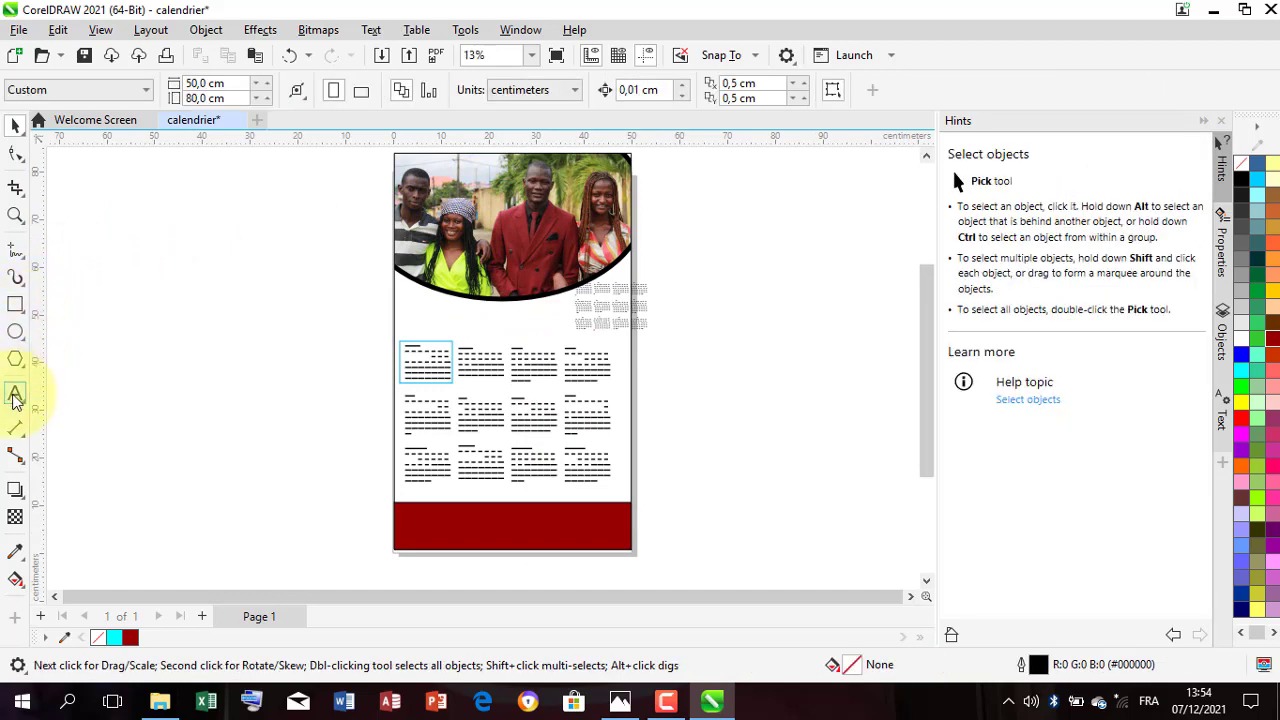
pyautogui.click(15, 395)
pyautogui.click(259, 298)
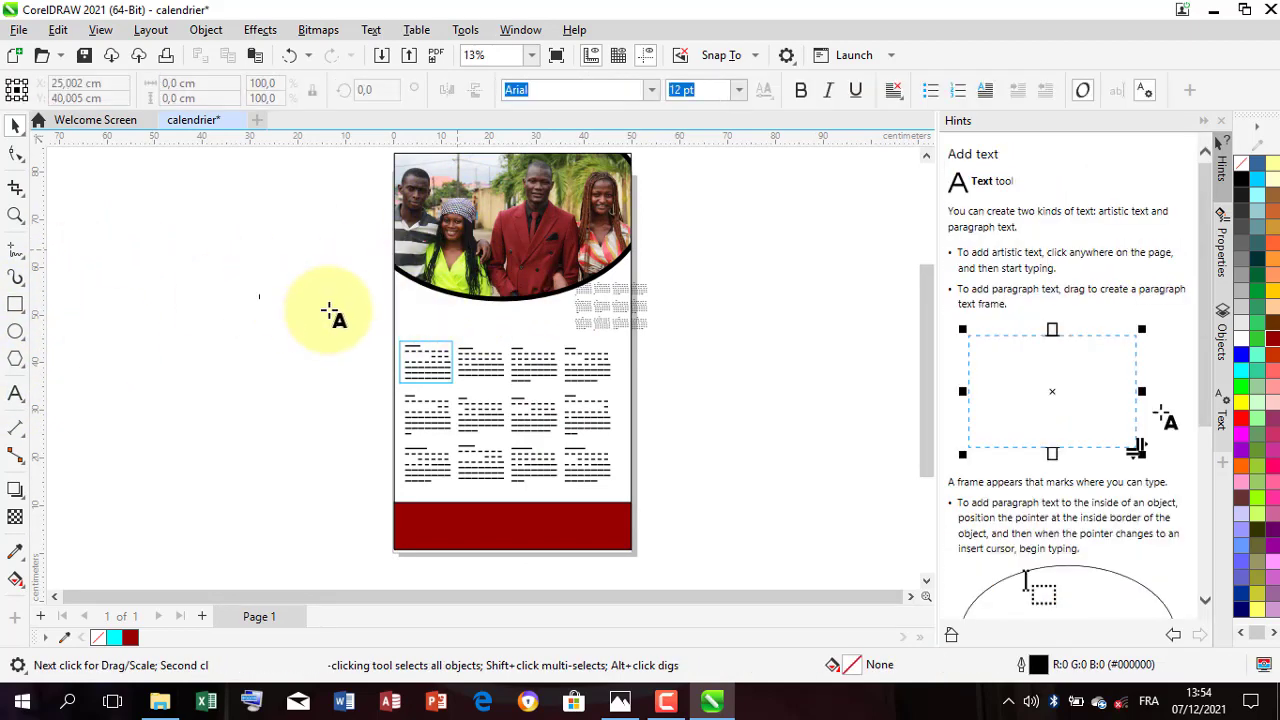
pyautogui.scroll(2, 260, 300)
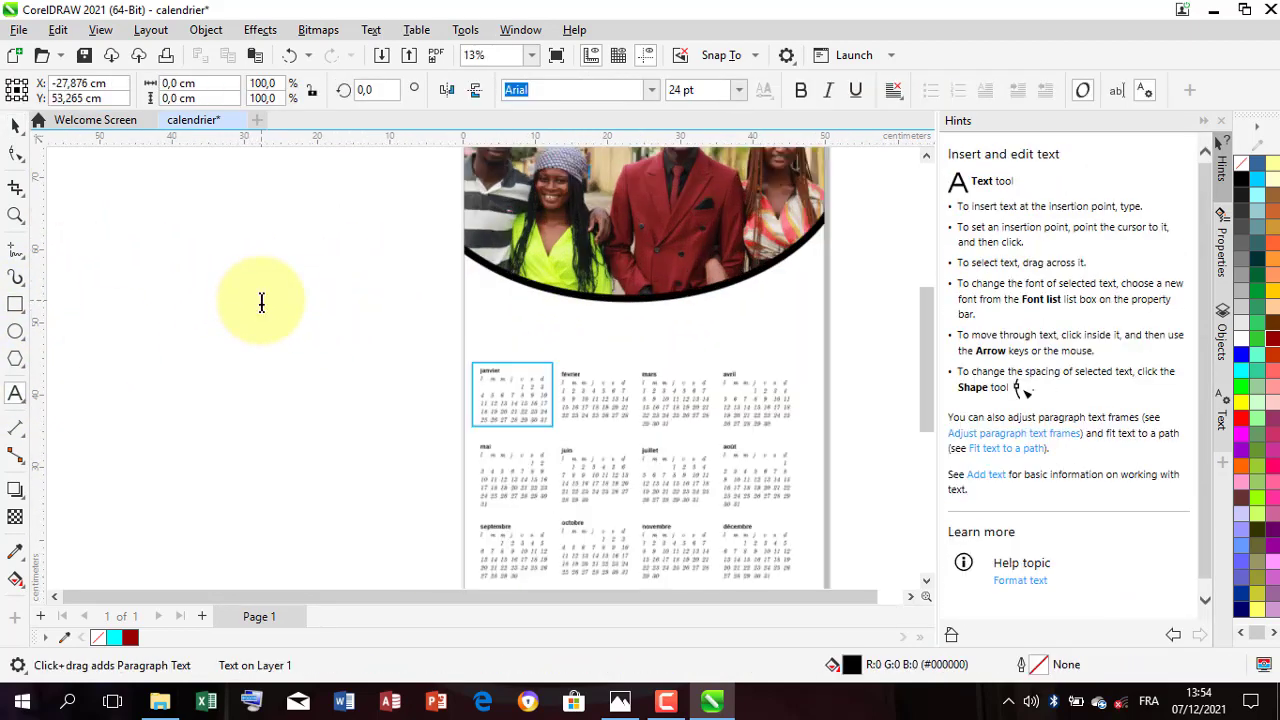
pyautogui.scroll(1, 316, 287)
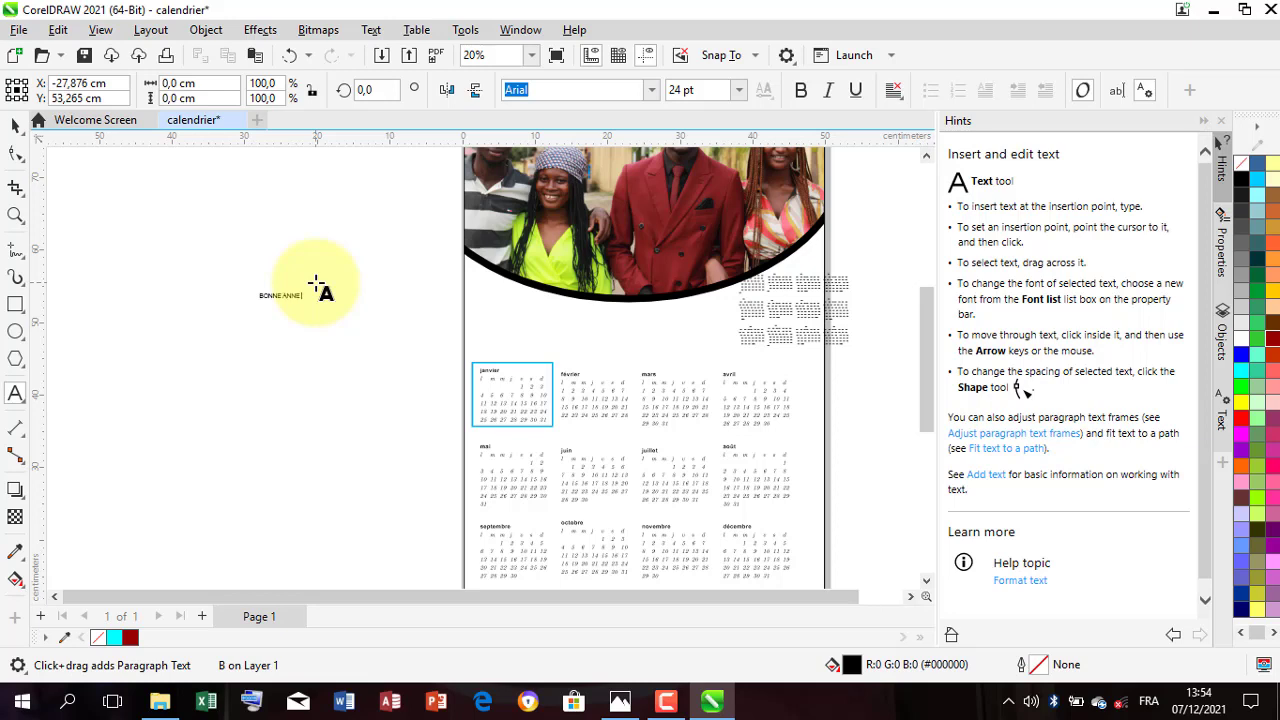
pyautogui.click(15, 125)
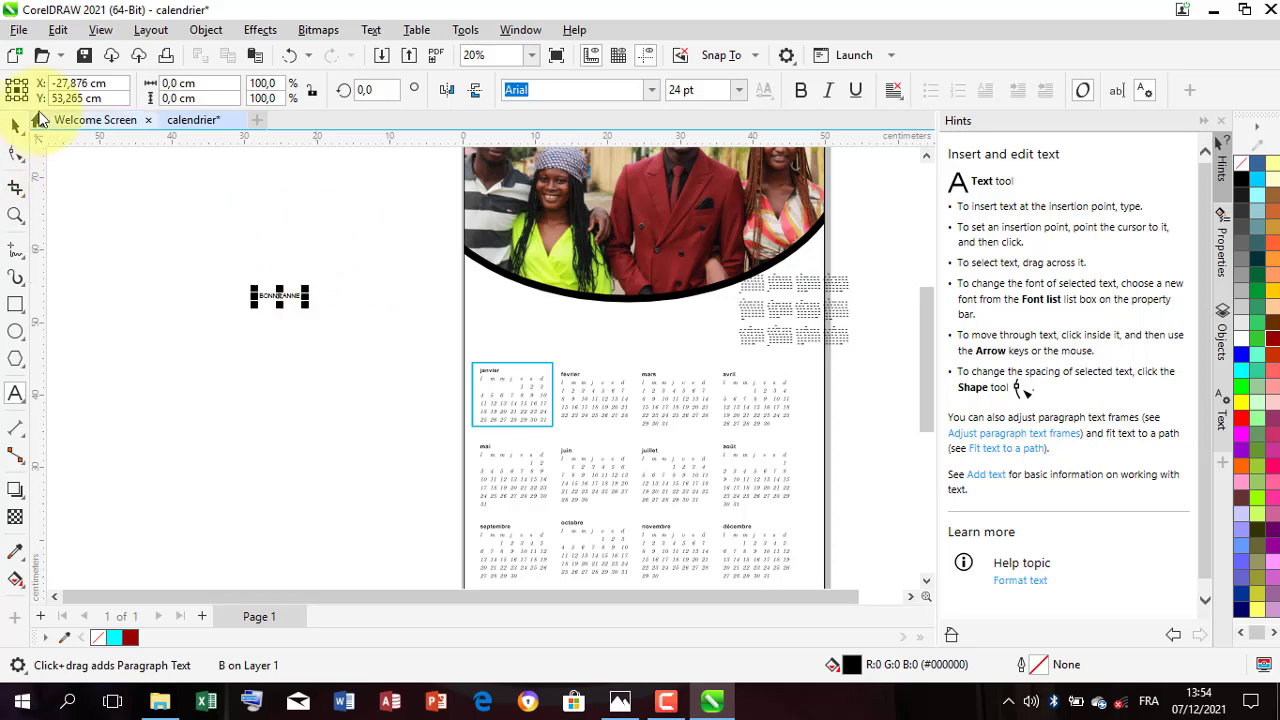
# Step: Enlarge the BONNE ANNE text to about 36 by 4 cm and centre it between the photo and the calendar months
pyautogui.click(313, 296)
pyautogui.moveTo(313, 296); pyautogui.dragTo(420, 280)
pyautogui.moveTo(708, 289); pyautogui.dragTo(715, 309)
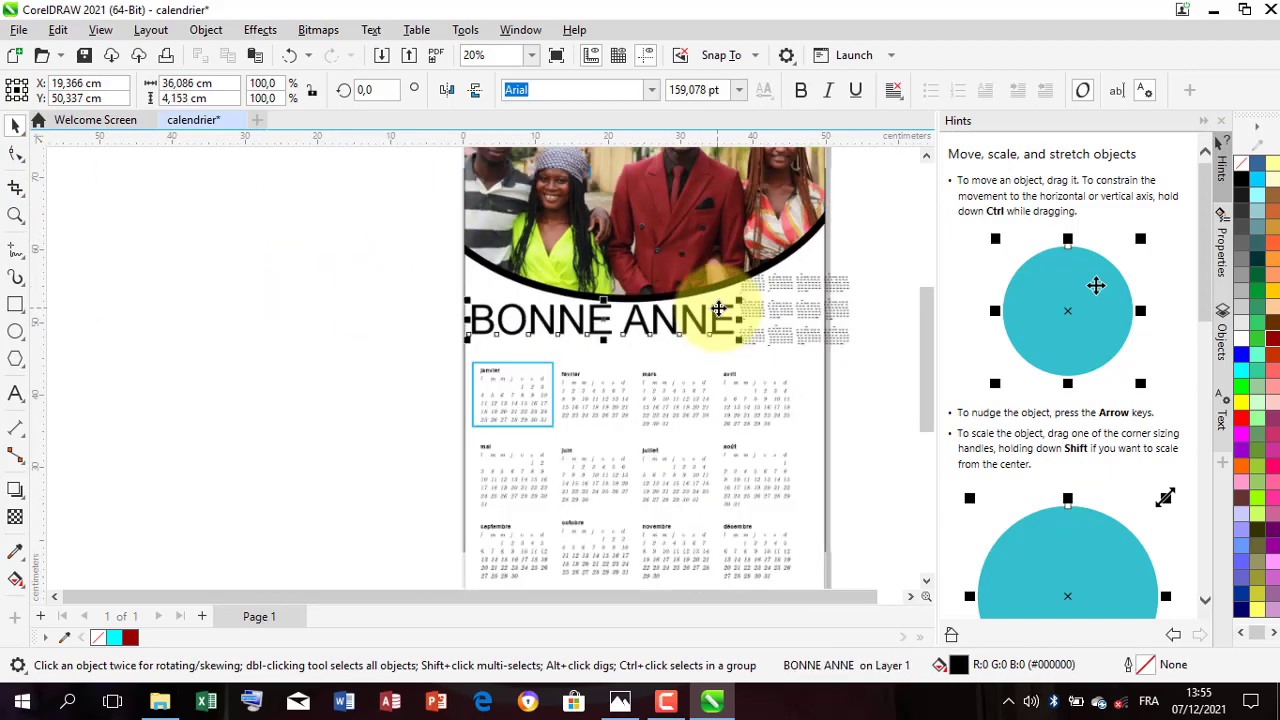
pyautogui.scroll(1, 715, 315)
pyautogui.scroll(1, 707, 330)
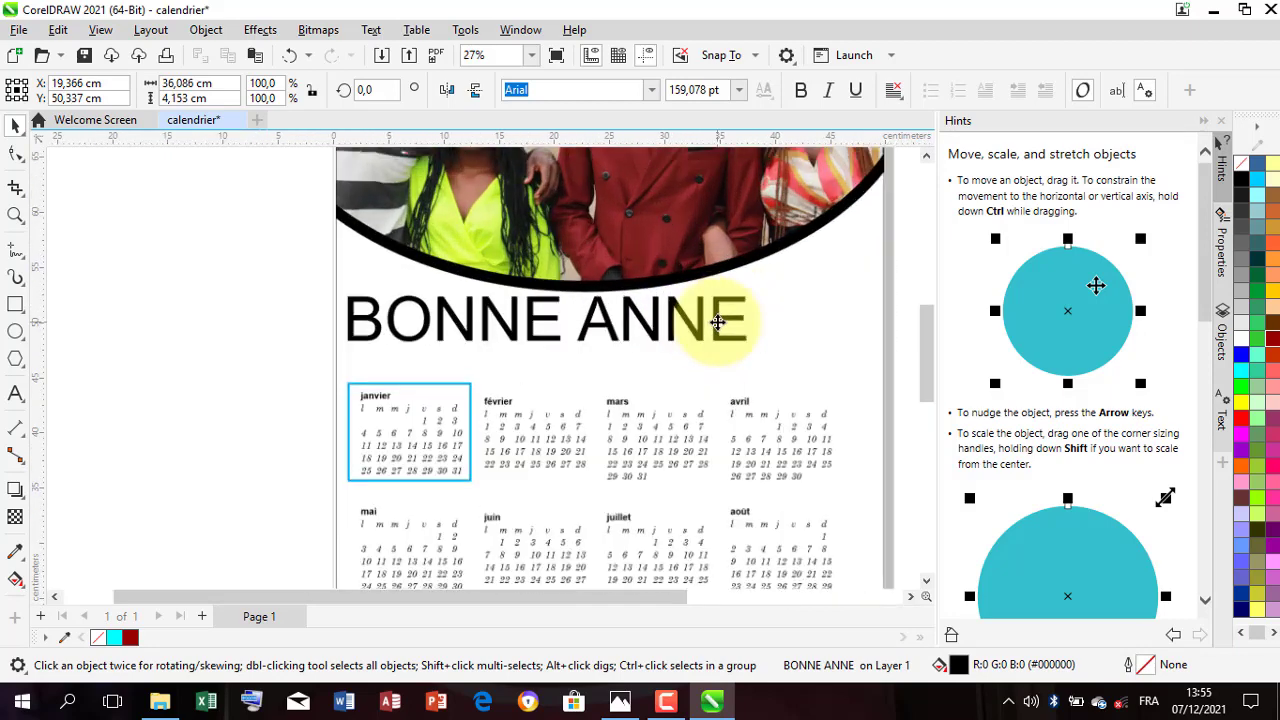
pyautogui.moveTo(816, 303); pyautogui.dragTo(761, 345)
pyautogui.scroll(-2, 587, 336)
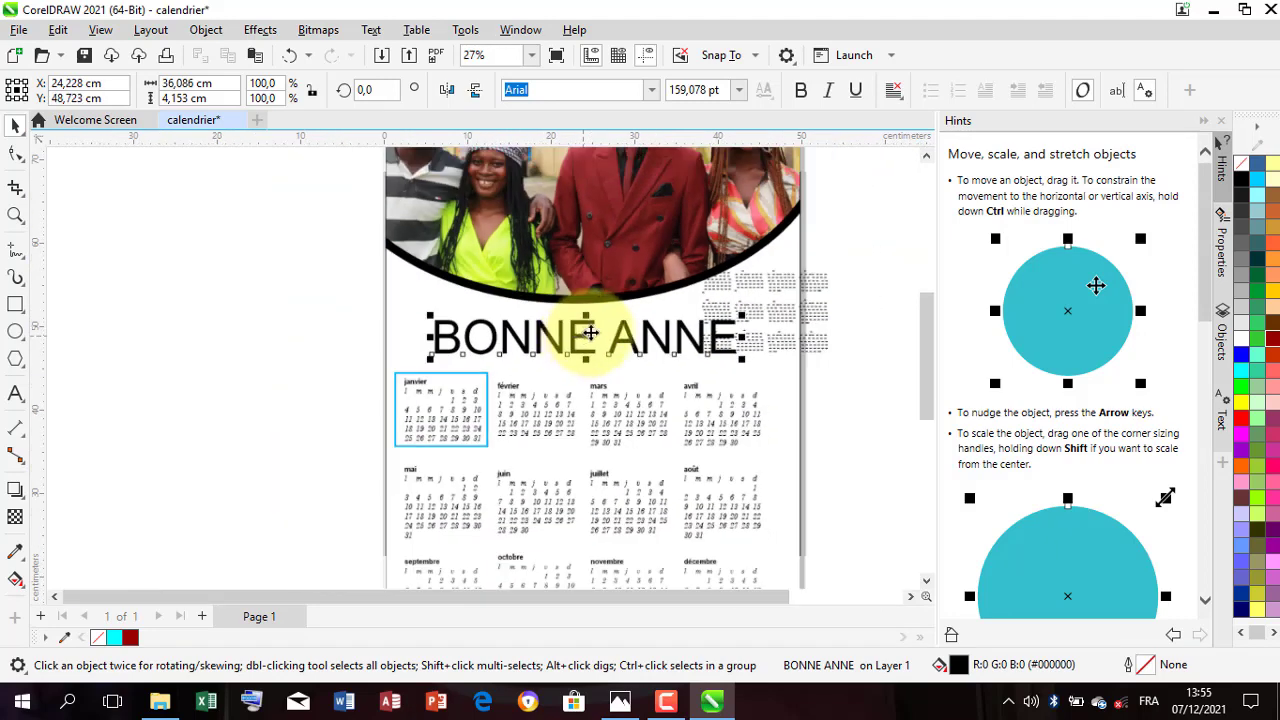
pyautogui.scroll(-5, 600, 334)
pyautogui.scroll(2, 707, 322)
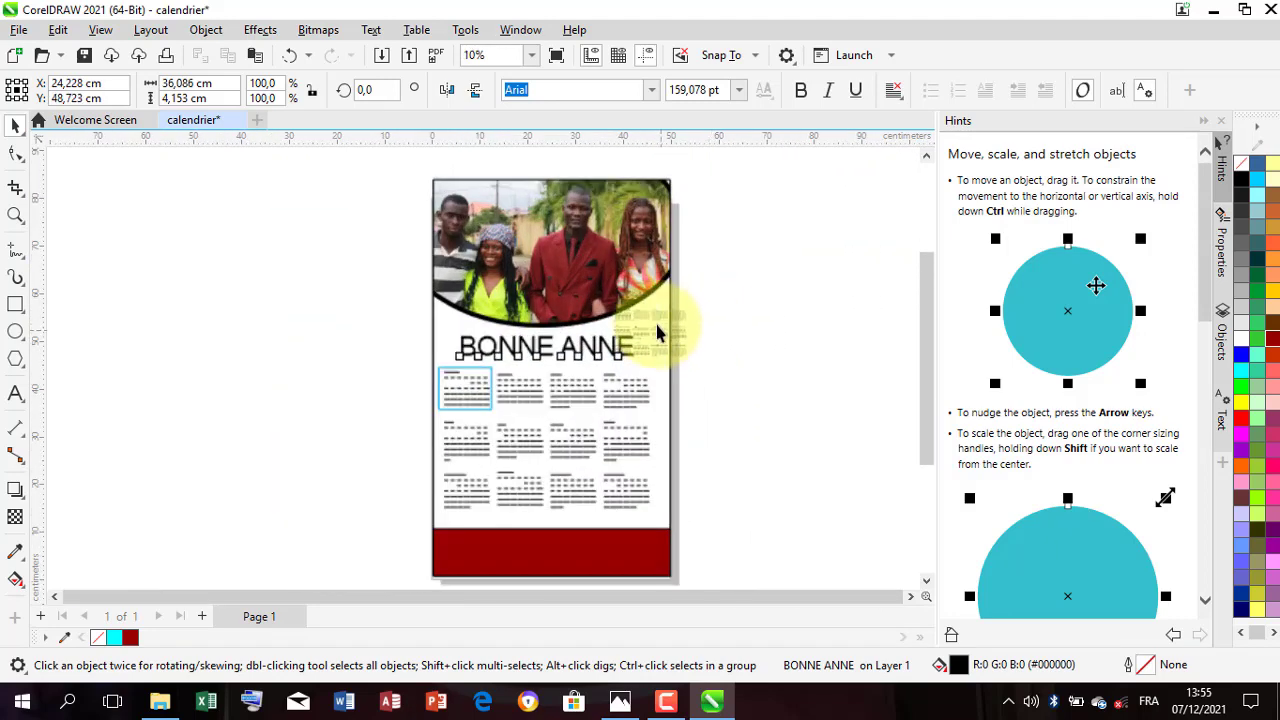
# Step: Draw a rectangle about 43 by 8 cm around the BONNE ANNE text and round its corners to about 2.9 cm
pyautogui.doubleClick(682, 334)
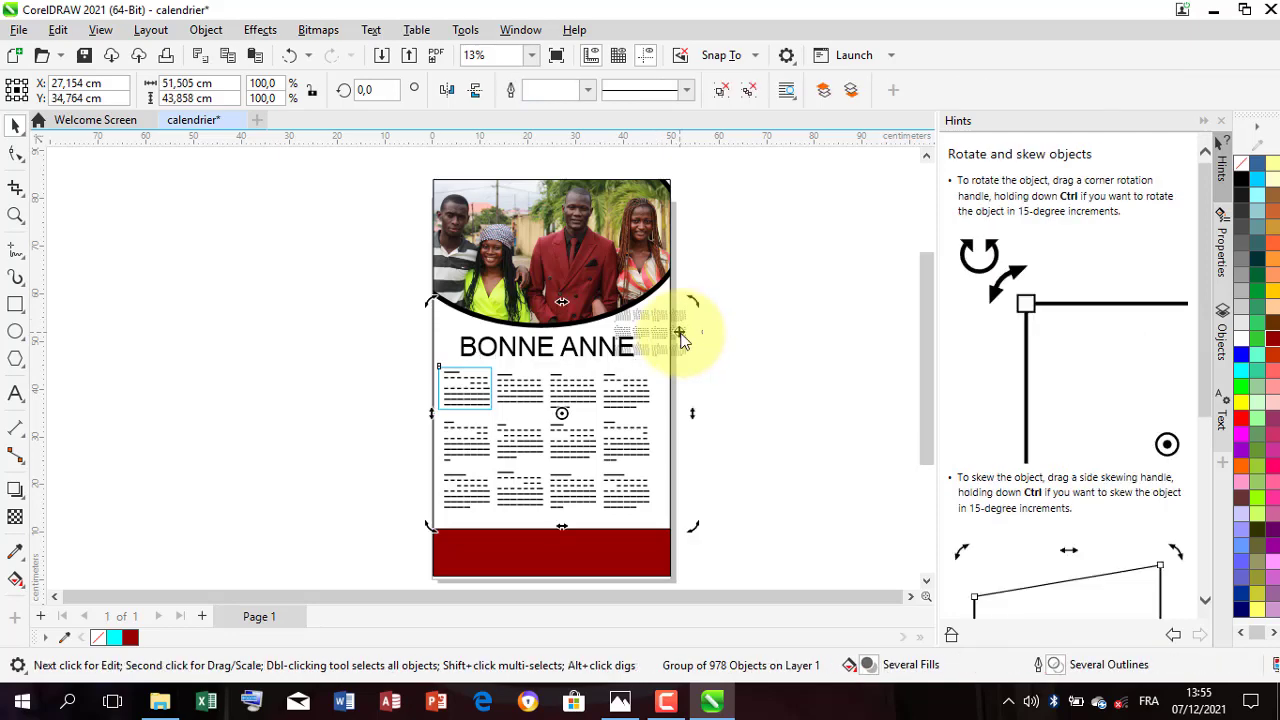
pyautogui.click(720, 317)
pyautogui.scroll(1, 563, 360)
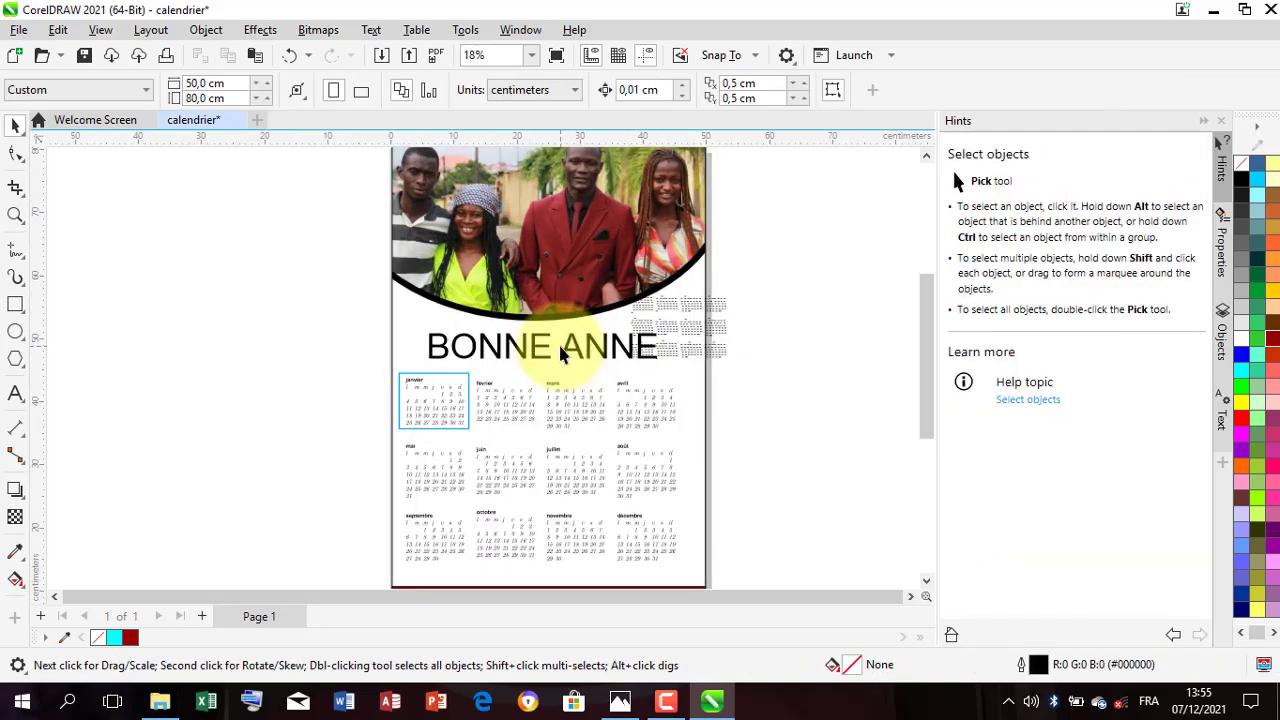
pyautogui.click(530, 338)
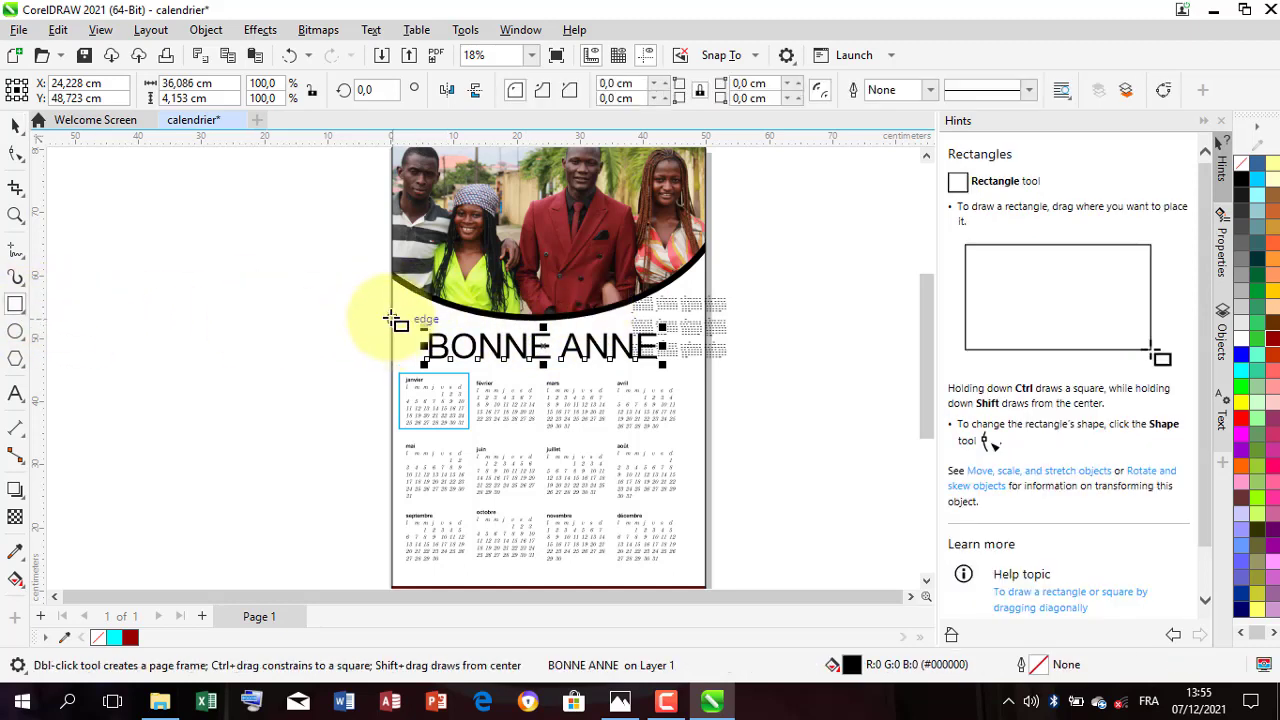
pyautogui.moveTo(392, 318); pyautogui.dragTo(666, 369)
pyautogui.click(15, 152)
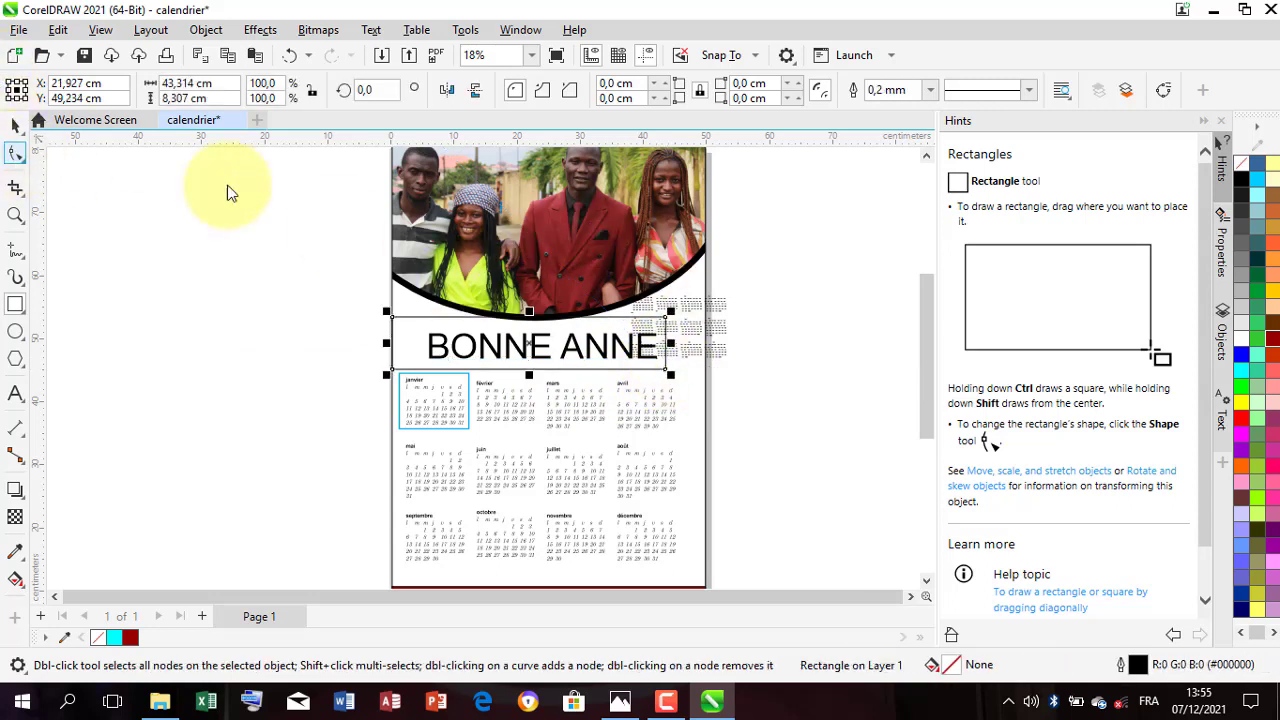
pyautogui.moveTo(672, 345); pyautogui.dragTo(673, 341)
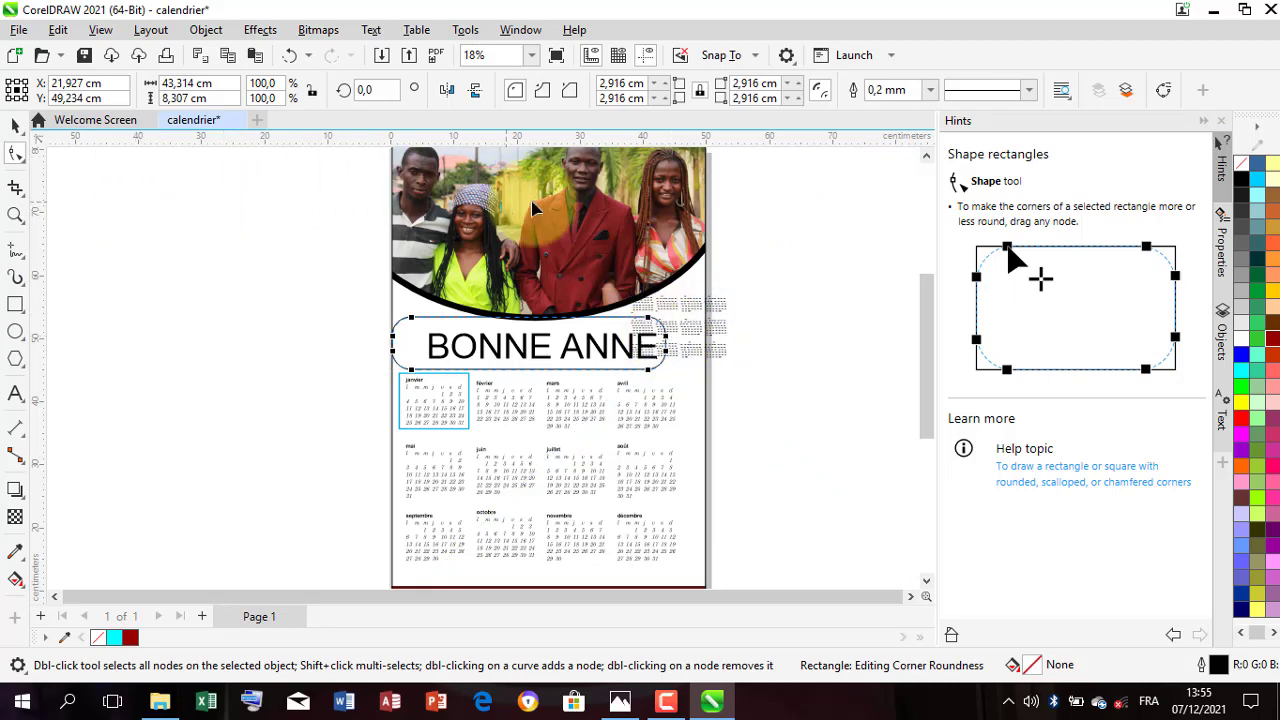
pyautogui.click(14, 126)
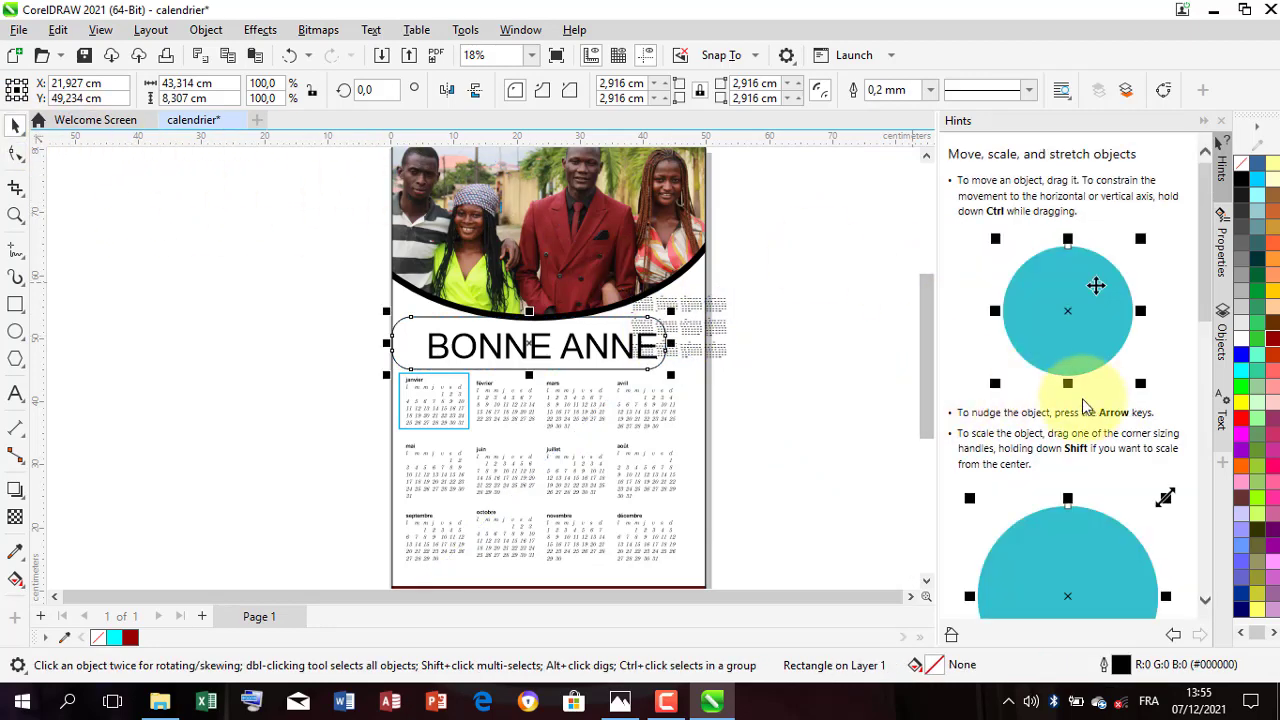
# Step: Try several fill colours on the rounded rectangle and settle on Forest Green #006633
pyautogui.click(1266, 342)
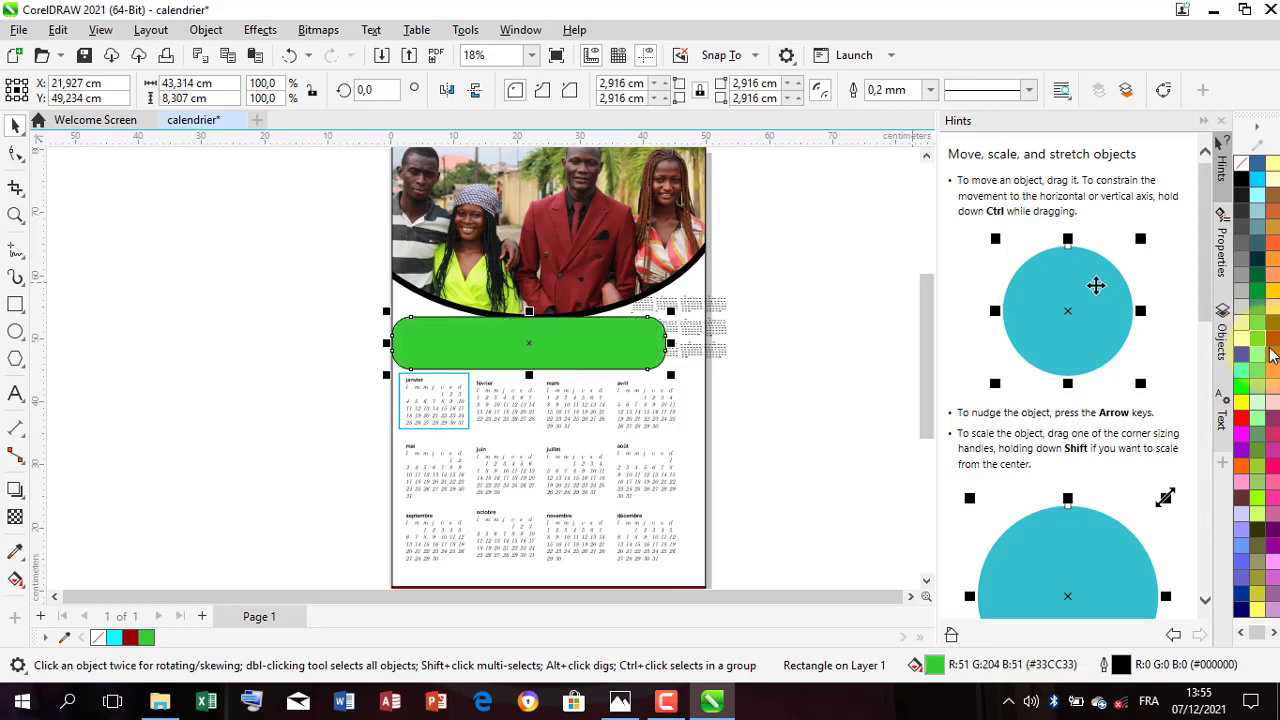
pyautogui.click(1274, 346)
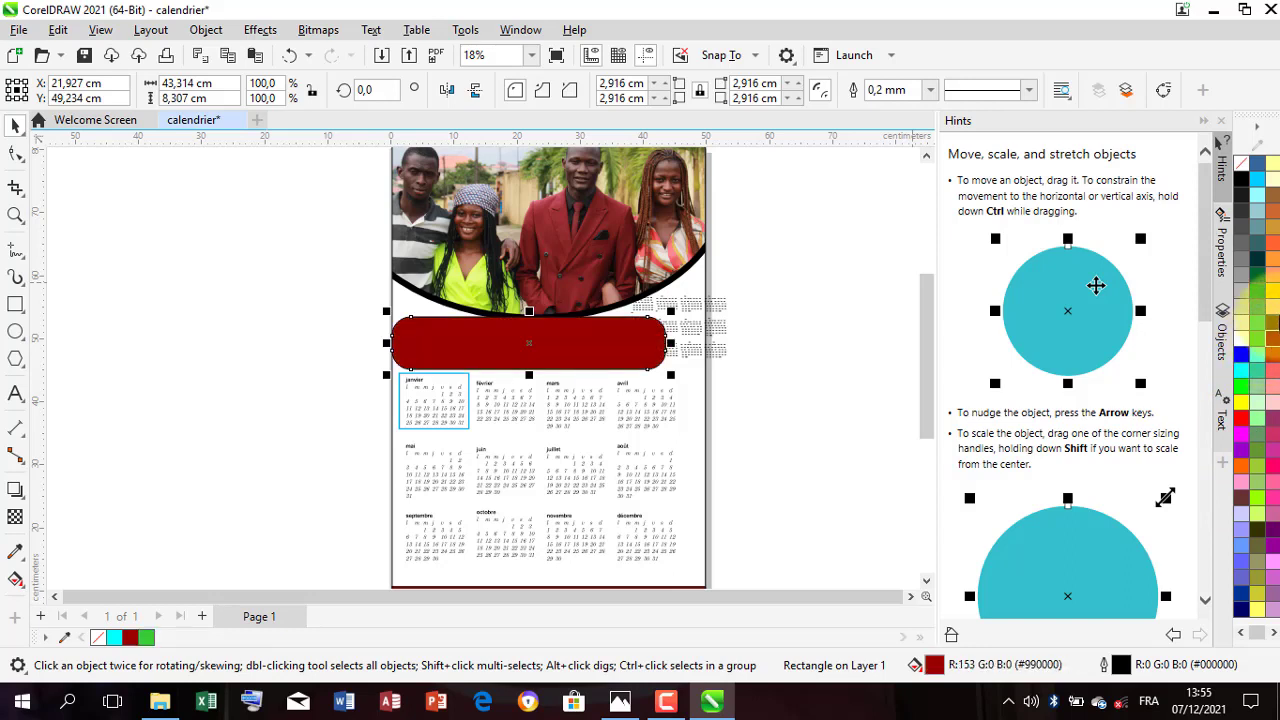
pyautogui.click(1275, 332)
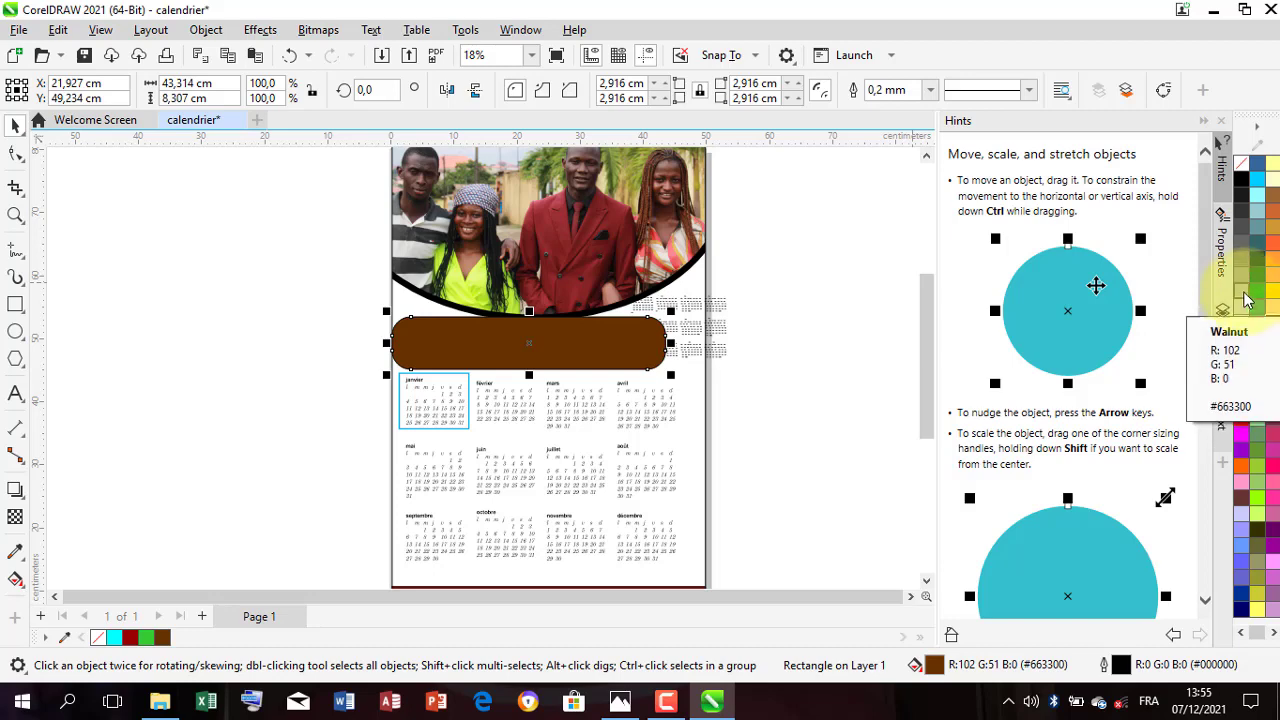
pyautogui.click(1257, 245)
pyautogui.click(1257, 283)
pyautogui.click(1257, 272)
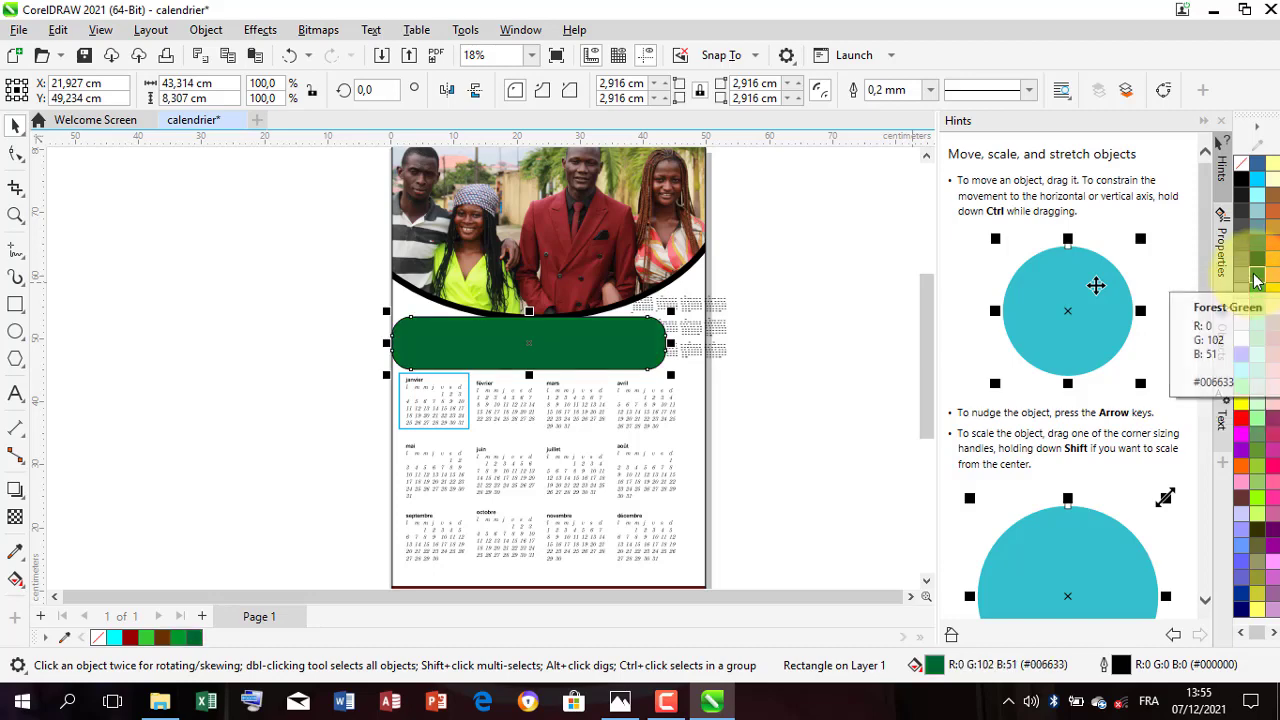
pyautogui.scroll(-1, 620, 437)
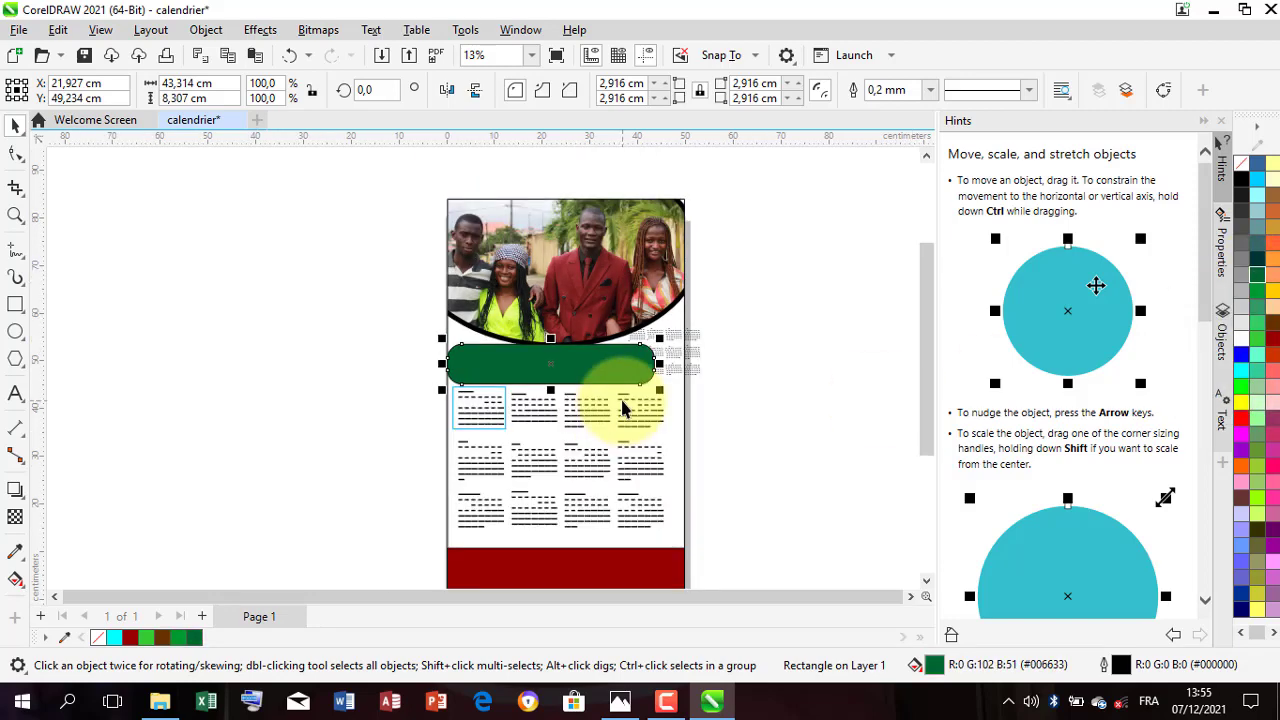
pyautogui.scroll(1, 549, 363)
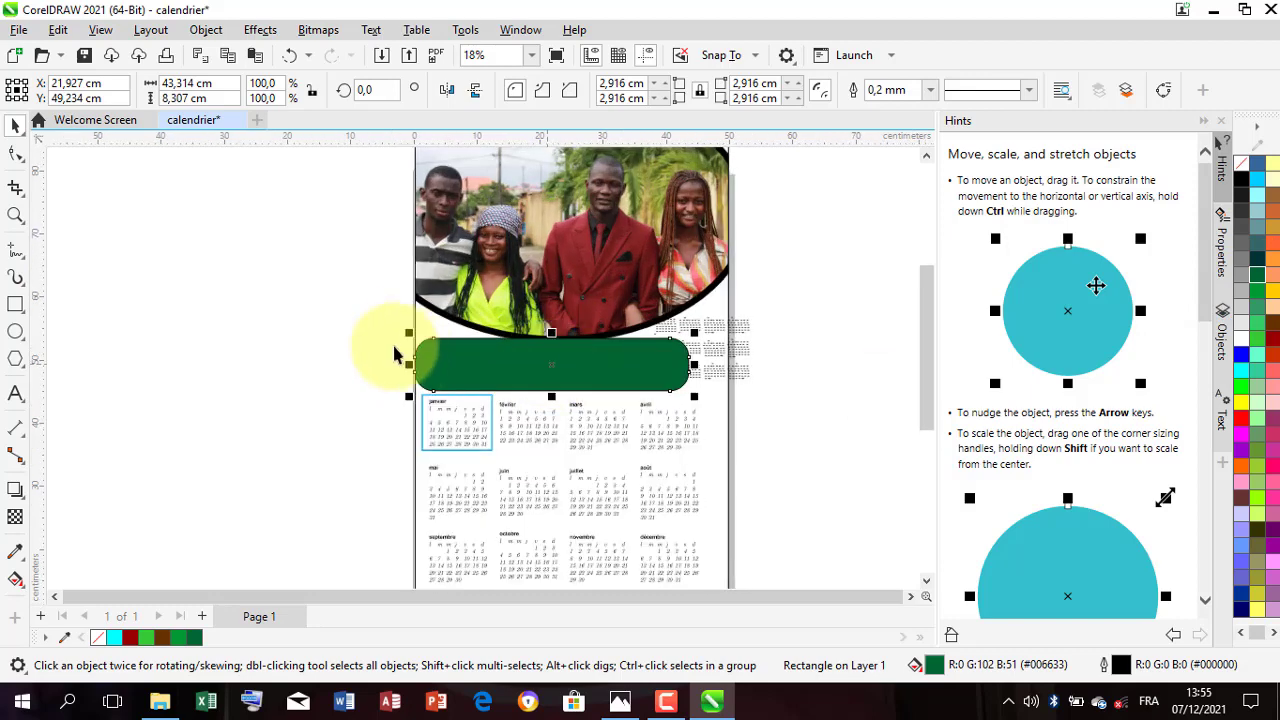
# Step: Move the green rectangle down off the BONNE ANNE text and bring the text to the front of the page
pyautogui.click(348, 357)
pyautogui.moveTo(340, 309); pyautogui.dragTo(714, 400)
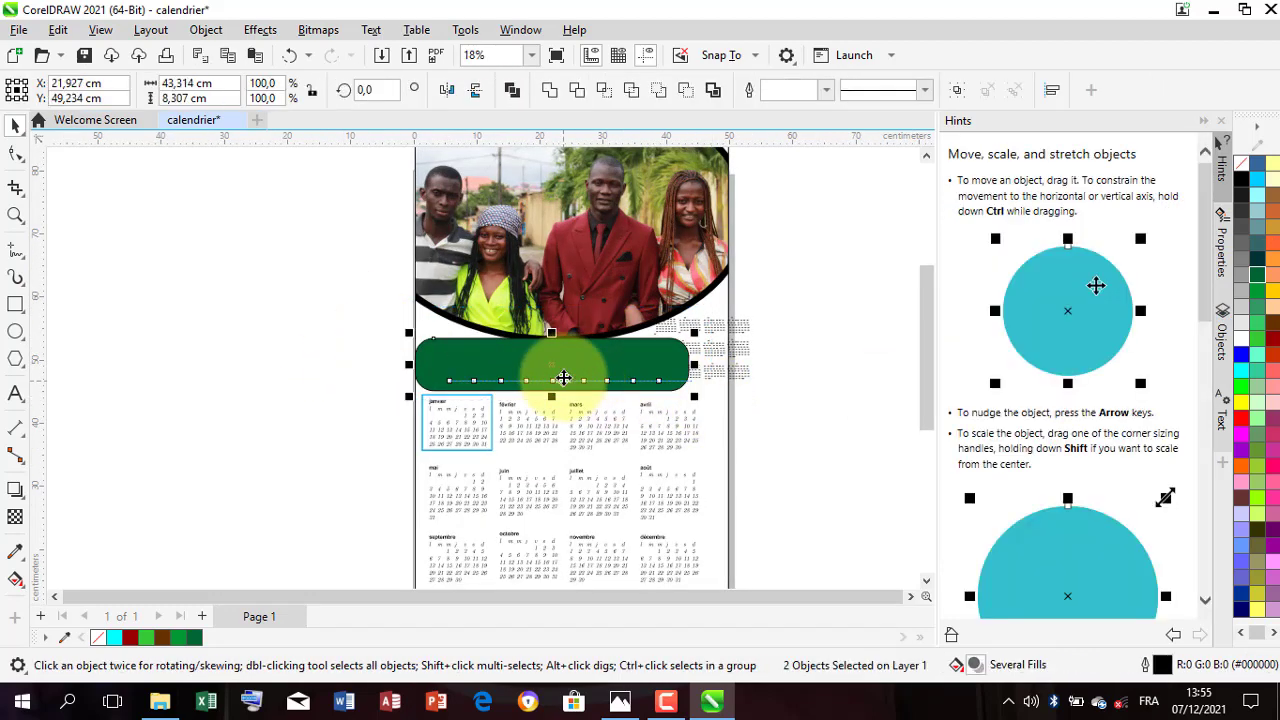
pyautogui.click(334, 357)
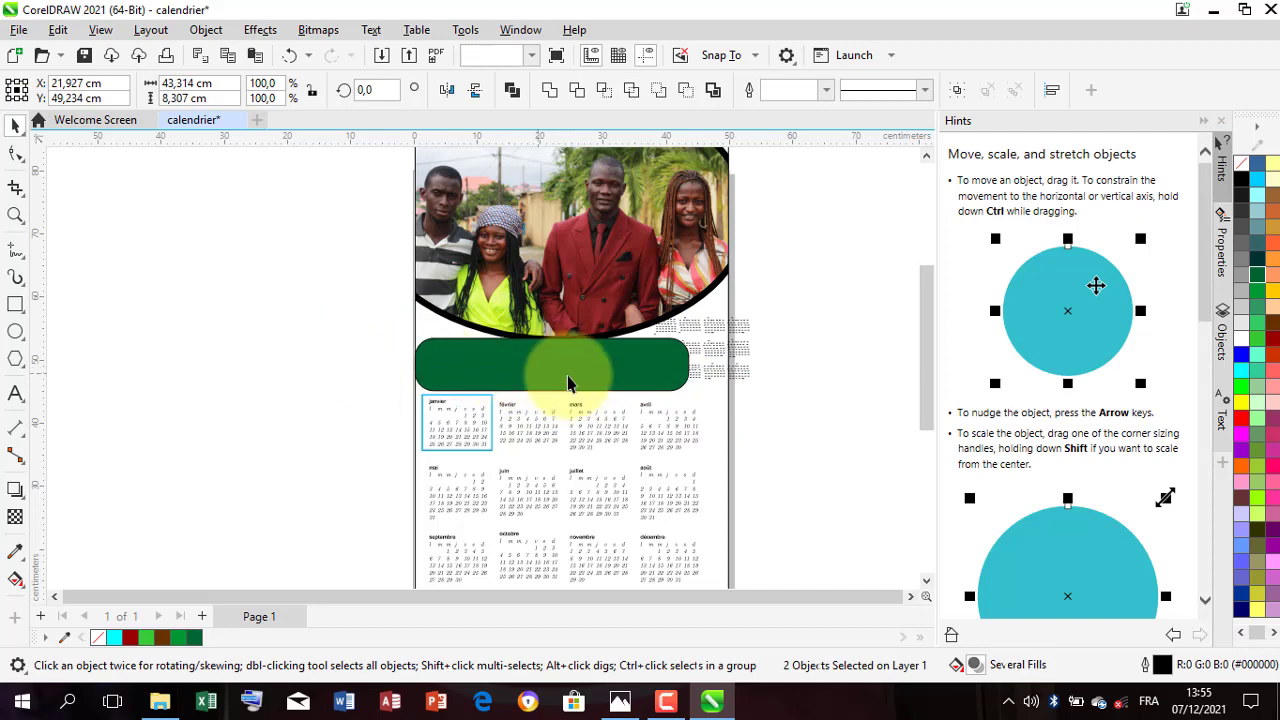
pyautogui.click(591, 375)
pyautogui.moveTo(592, 385); pyautogui.dragTo(594, 389)
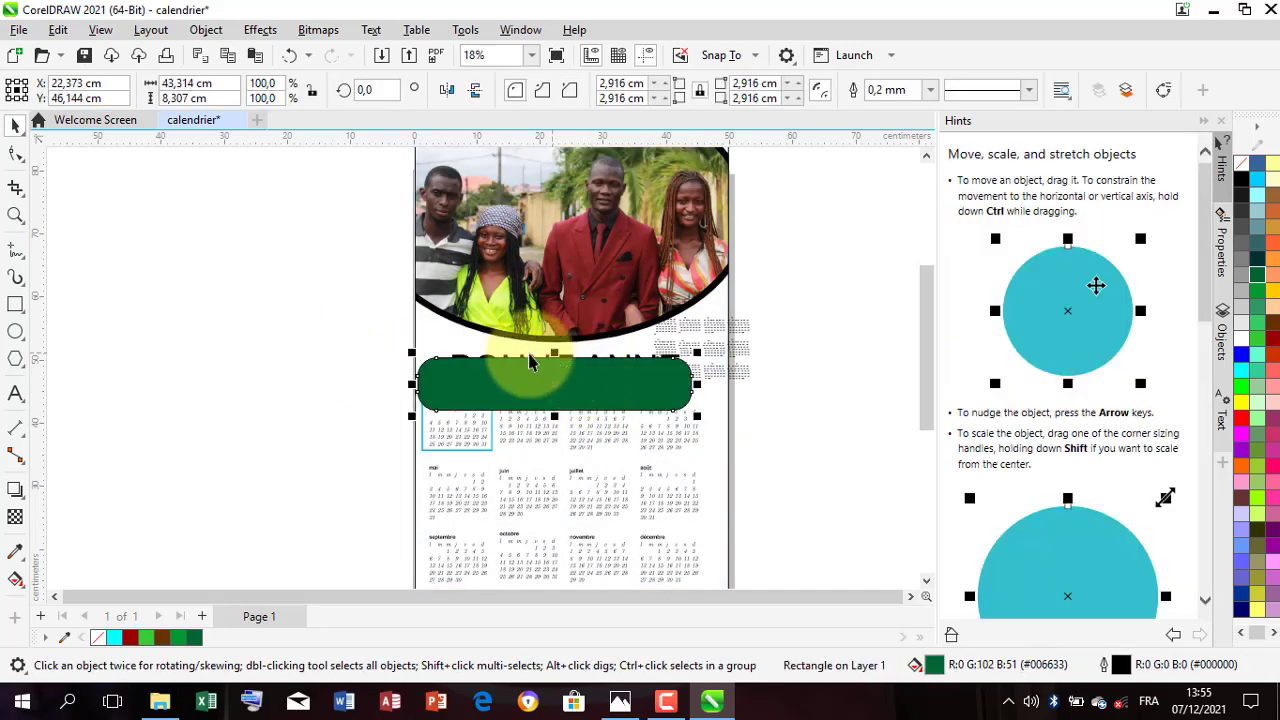
pyautogui.click(497, 350)
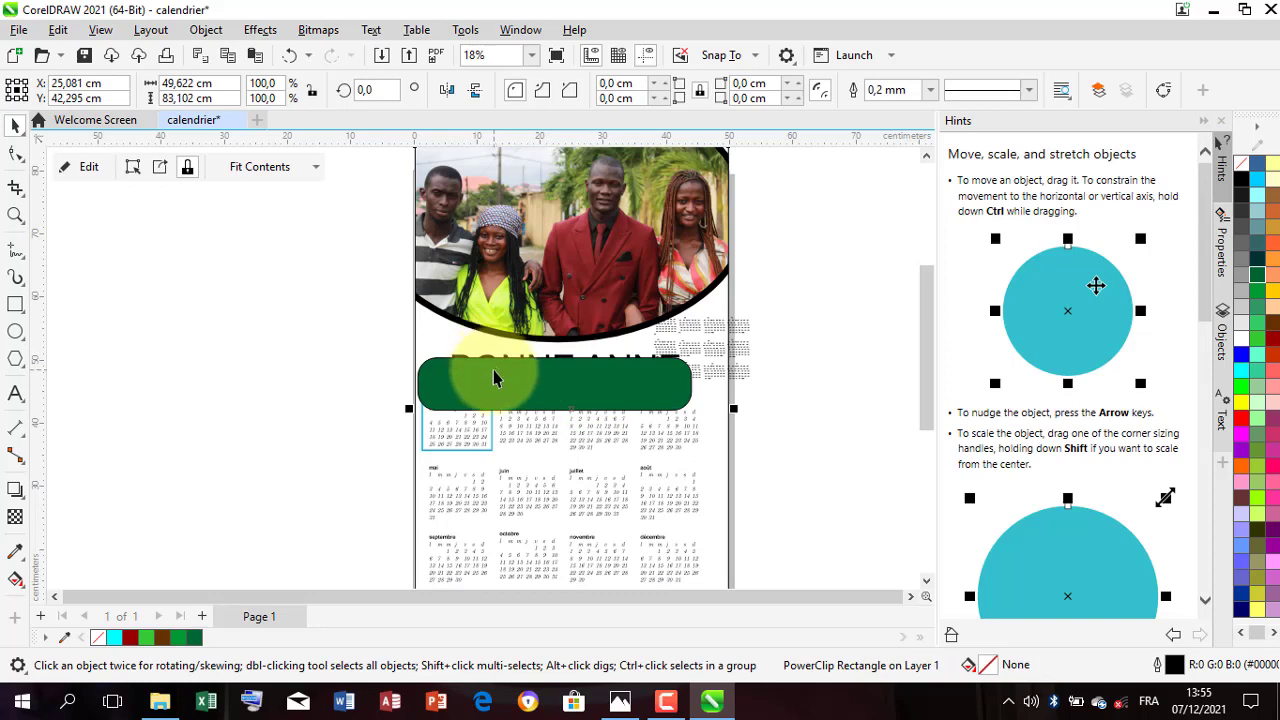
pyautogui.moveTo(494, 372); pyautogui.dragTo(492, 397)
pyautogui.click(530, 364)
pyautogui.rightClick(529, 364)
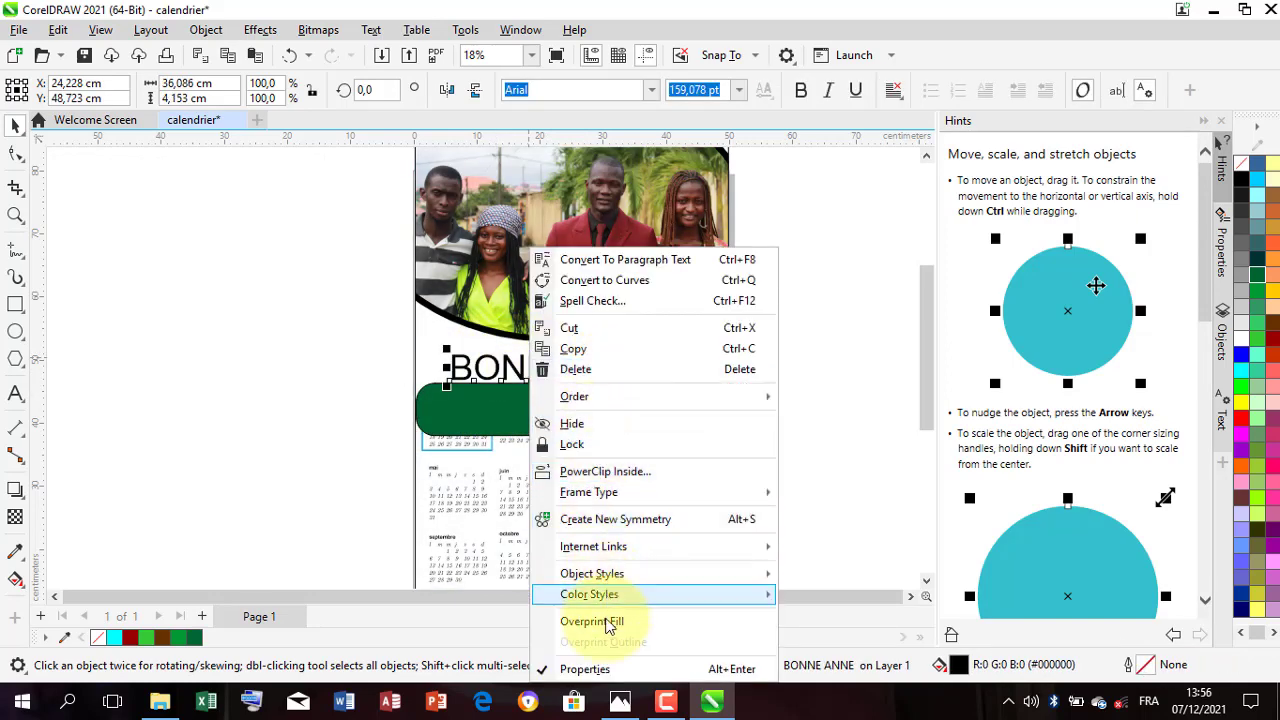
pyautogui.moveTo(600, 397)
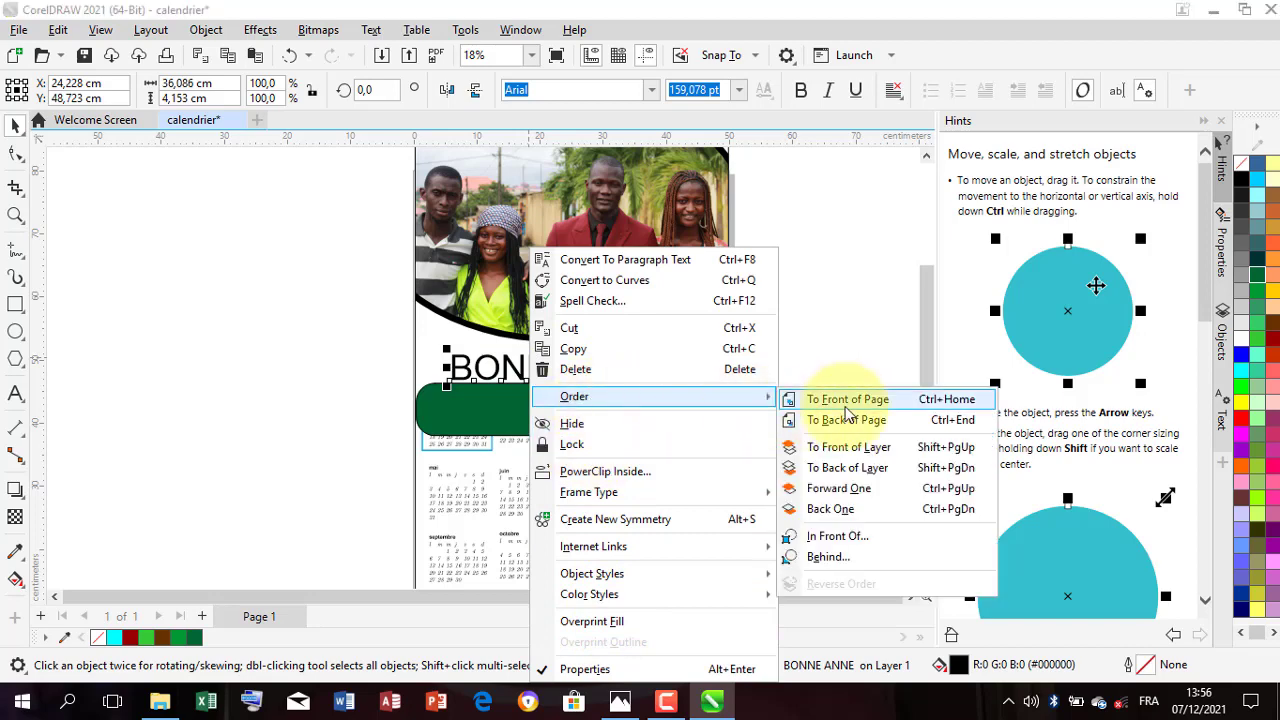
pyautogui.click(848, 403)
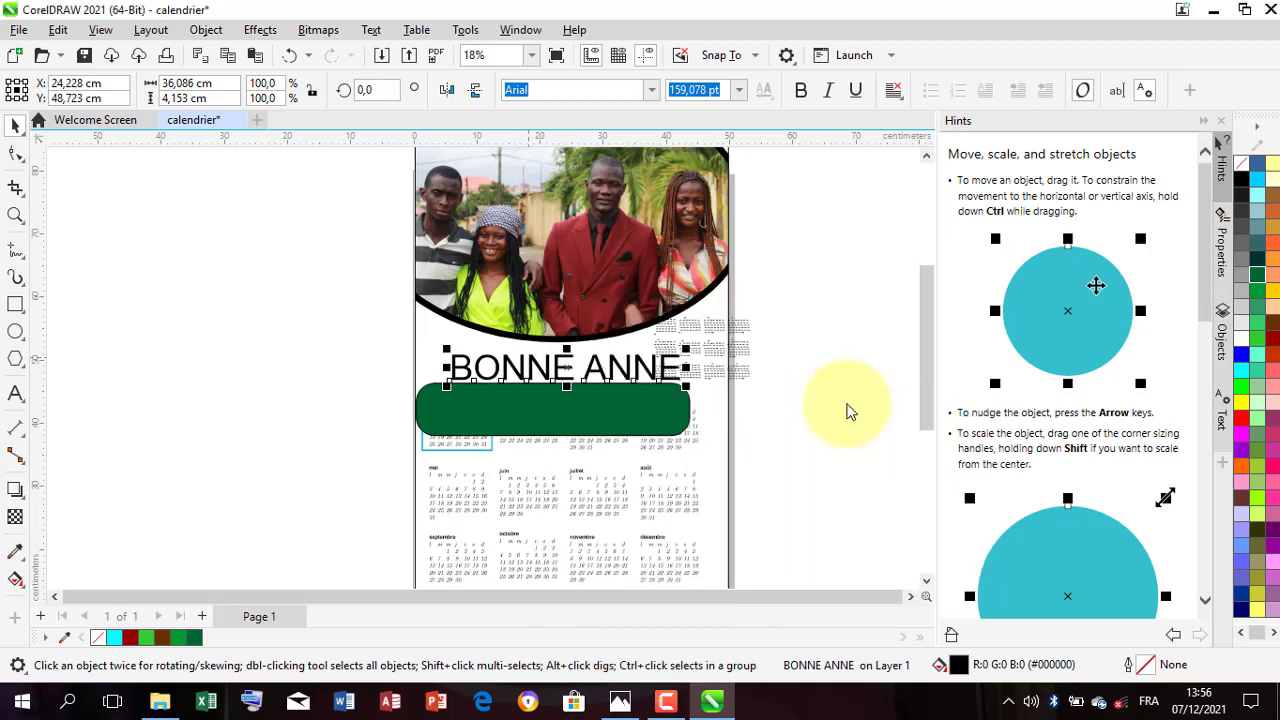
# Step: Move the green rectangle back behind the BONNE ANNE text and position both between the photo and the calendar months
pyautogui.moveTo(572, 410); pyautogui.dragTo(582, 370)
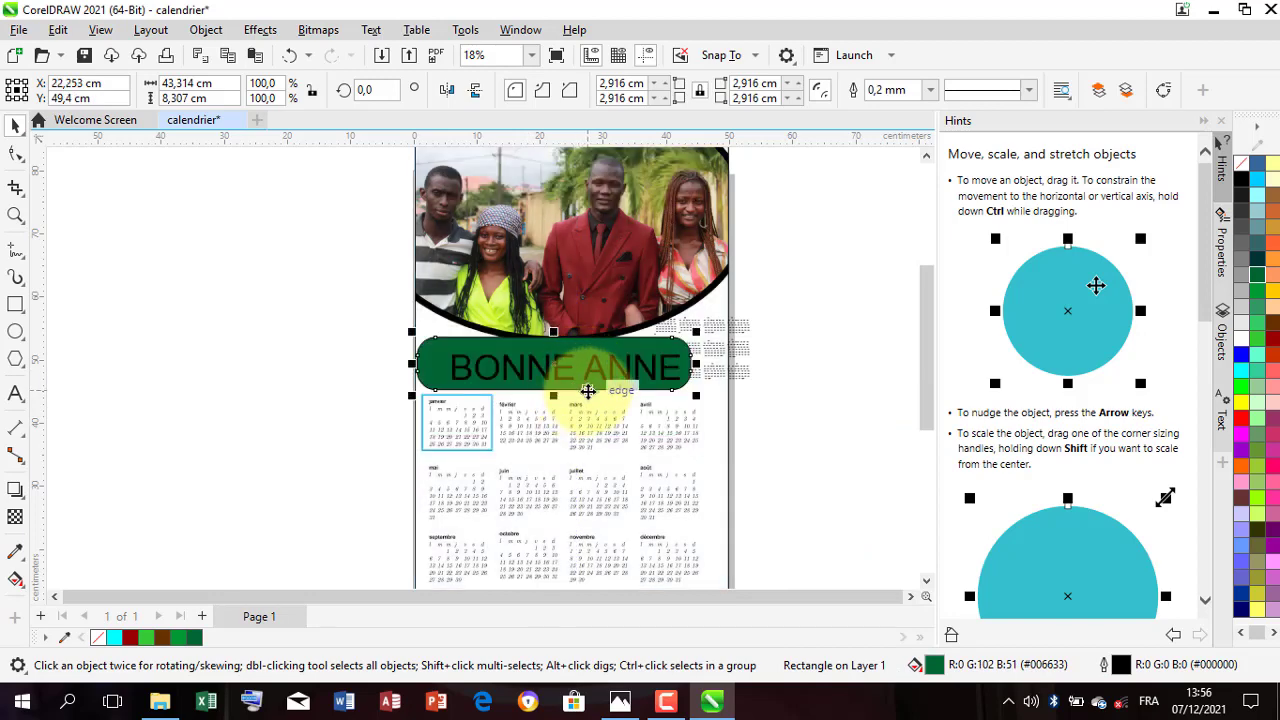
pyautogui.scroll(1, 576, 400)
pyautogui.scroll(1, 586, 388)
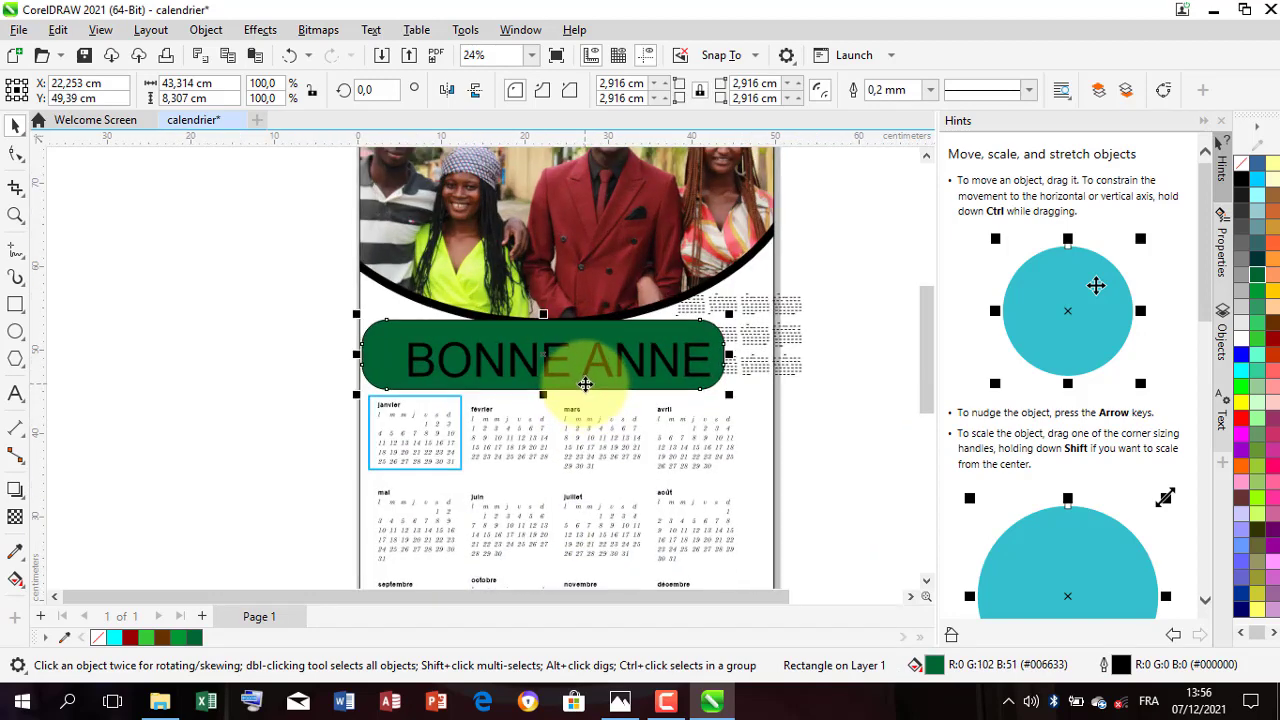
pyautogui.moveTo(585, 384); pyautogui.dragTo(550, 388)
pyautogui.scroll(1, 545, 387)
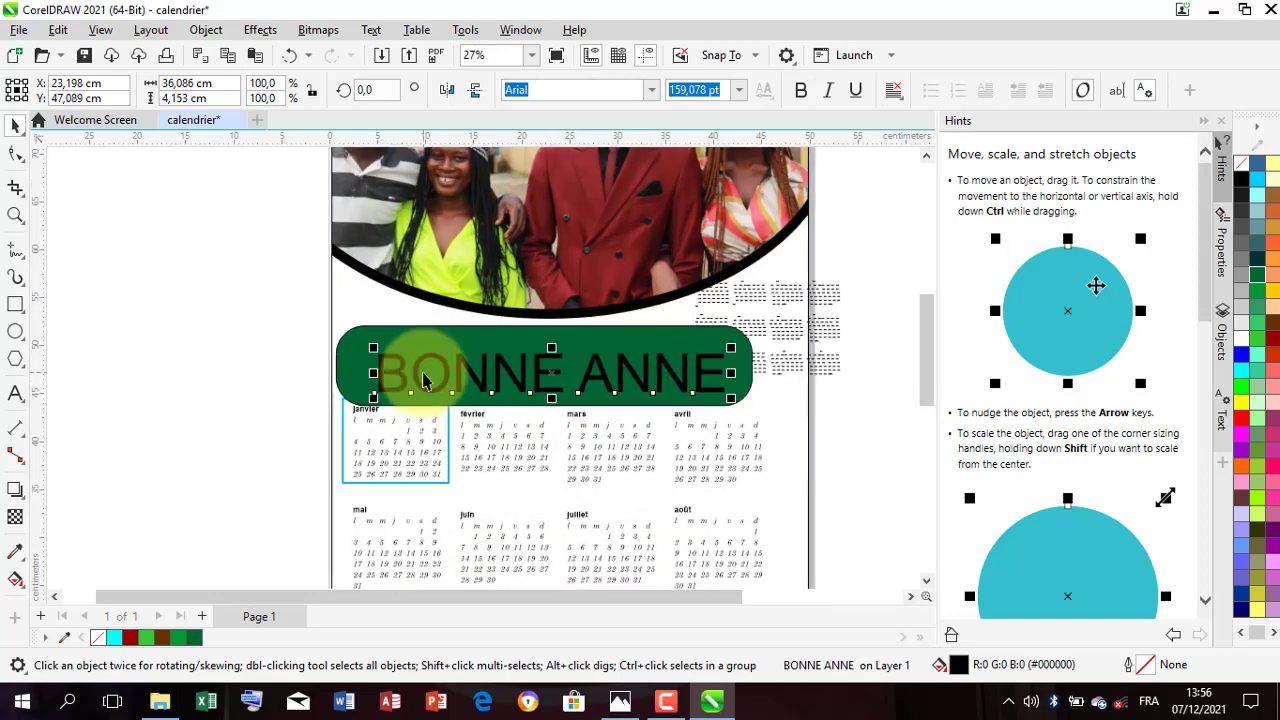
# Step: Format BONNE ANNE as bold Pale Yellow #FFFFCC text and enlarge it to about 39 by 4 cm, centred on the green rectangle
pyautogui.click(800, 92)
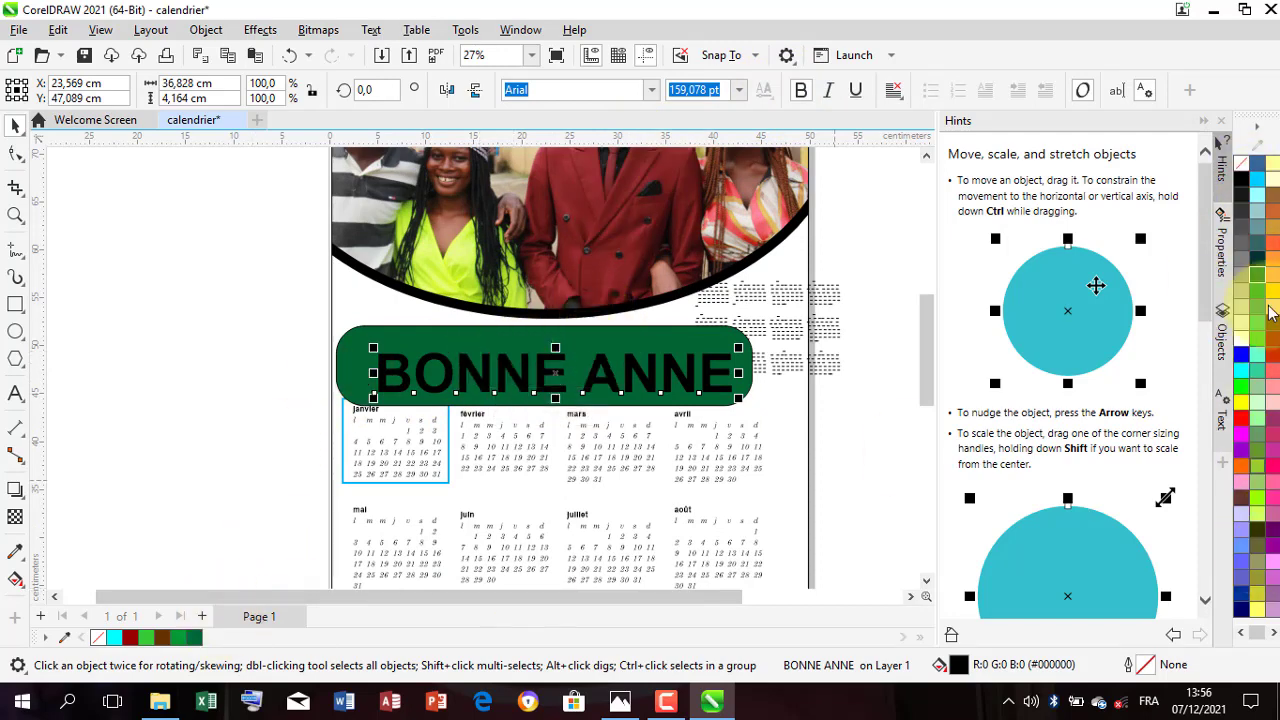
pyautogui.click(1275, 185)
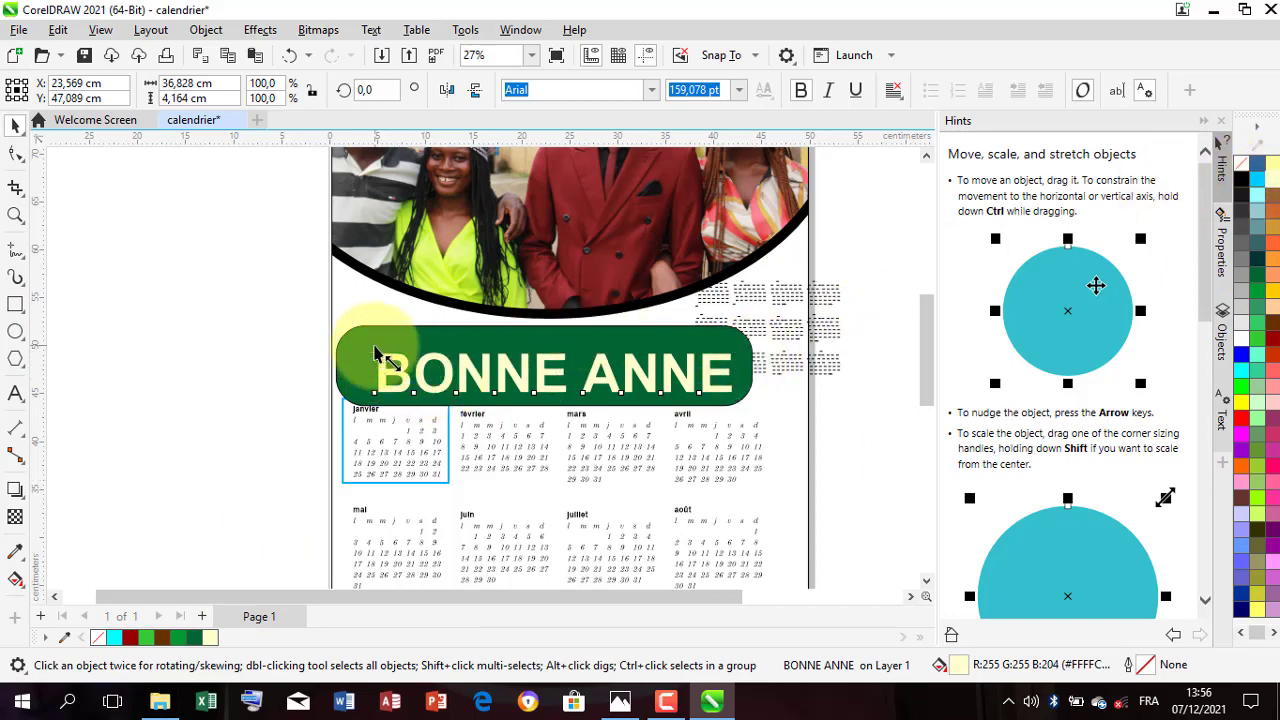
pyautogui.moveTo(376, 352)
pyautogui.mouseDown()
pyautogui.moveTo(350, 338)
pyautogui.moveTo(357, 346)
pyautogui.mouseUp()
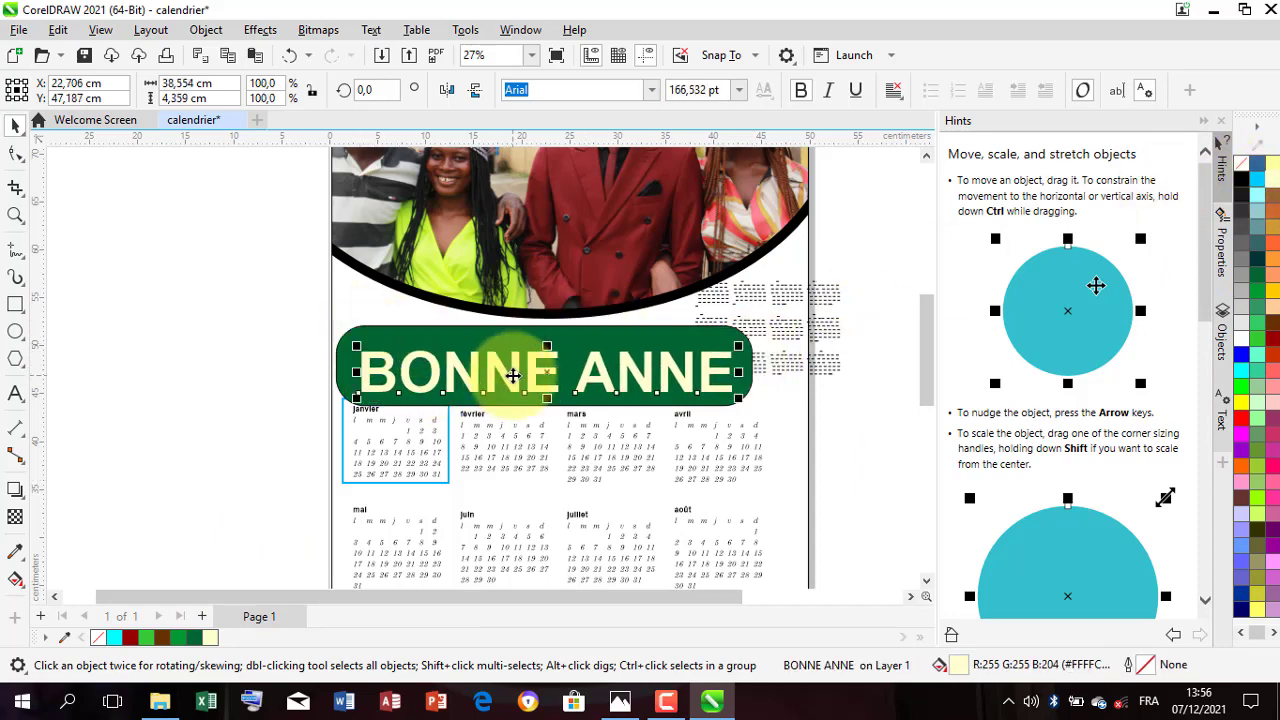
pyautogui.moveTo(512, 375); pyautogui.dragTo(510, 371)
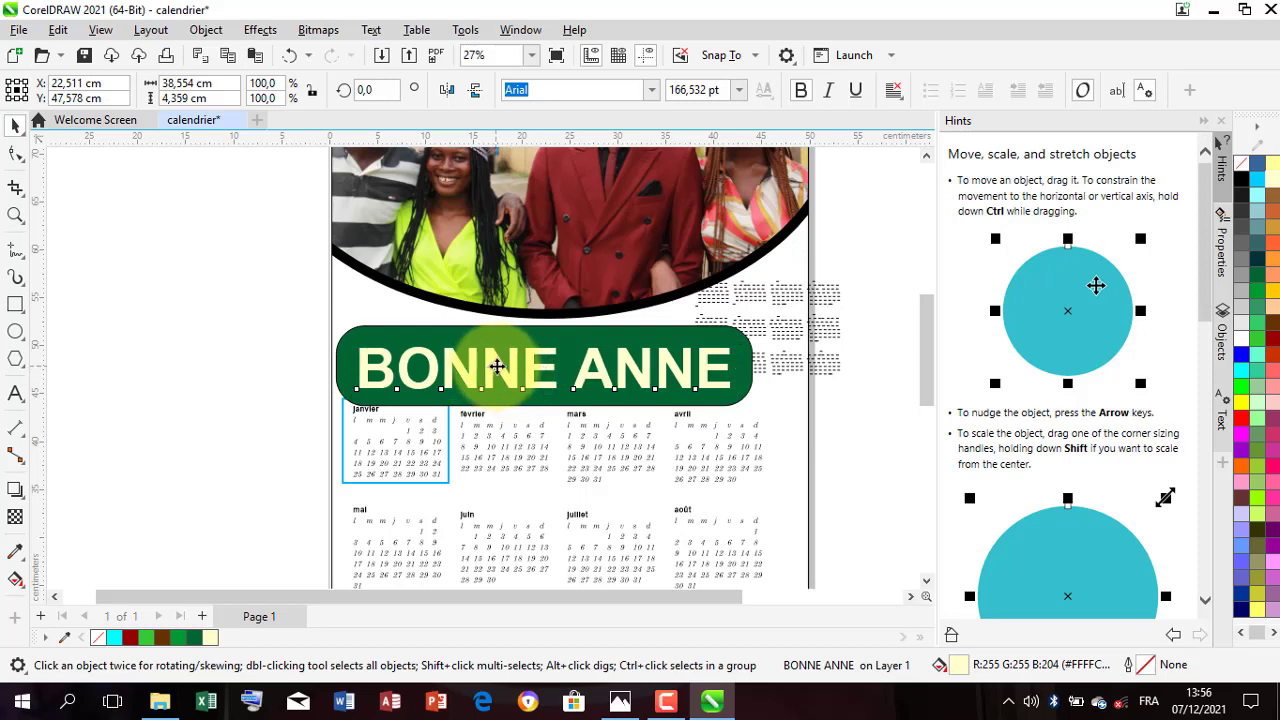
# Step: Duplicate the BONNE ANNE text with a slight offset and fill the copy with Ruby Red #990000 for a shadowed look
pyautogui.moveTo(494, 367); pyautogui.dragTo(490, 370)
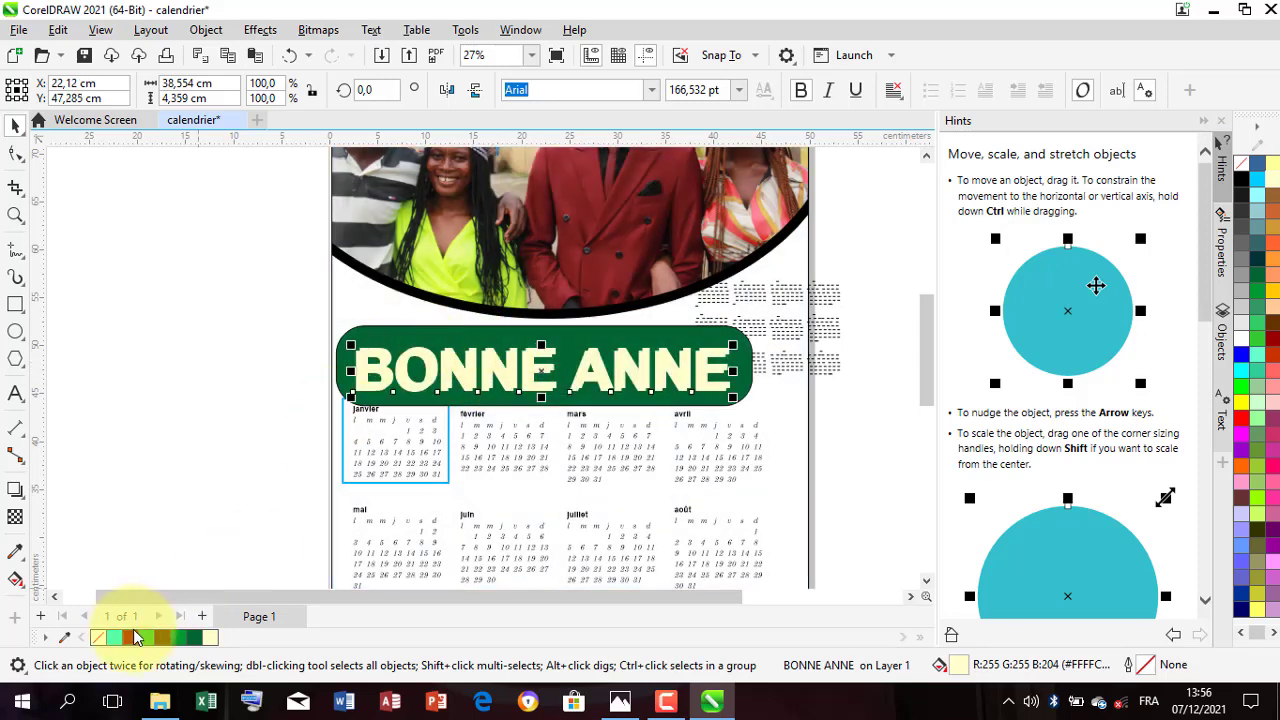
pyautogui.click(131, 637)
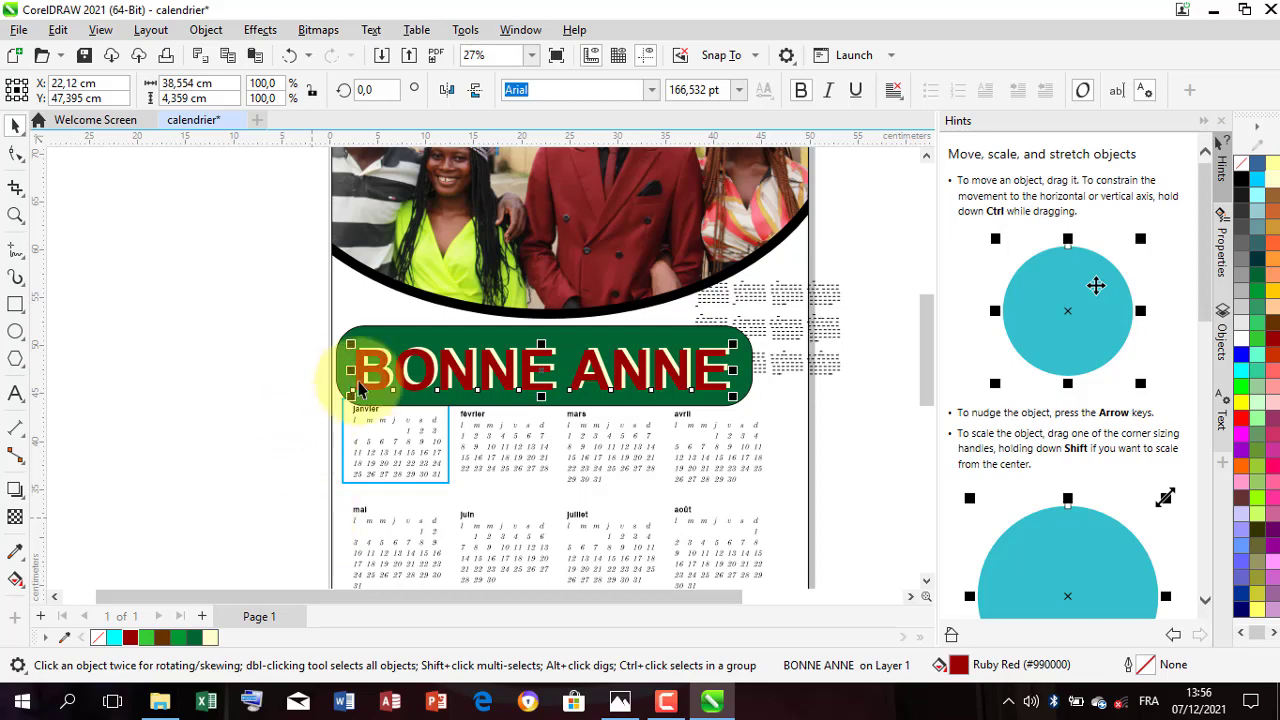
pyautogui.scroll(-3, 366, 365)
pyautogui.scroll(-2, 381, 375)
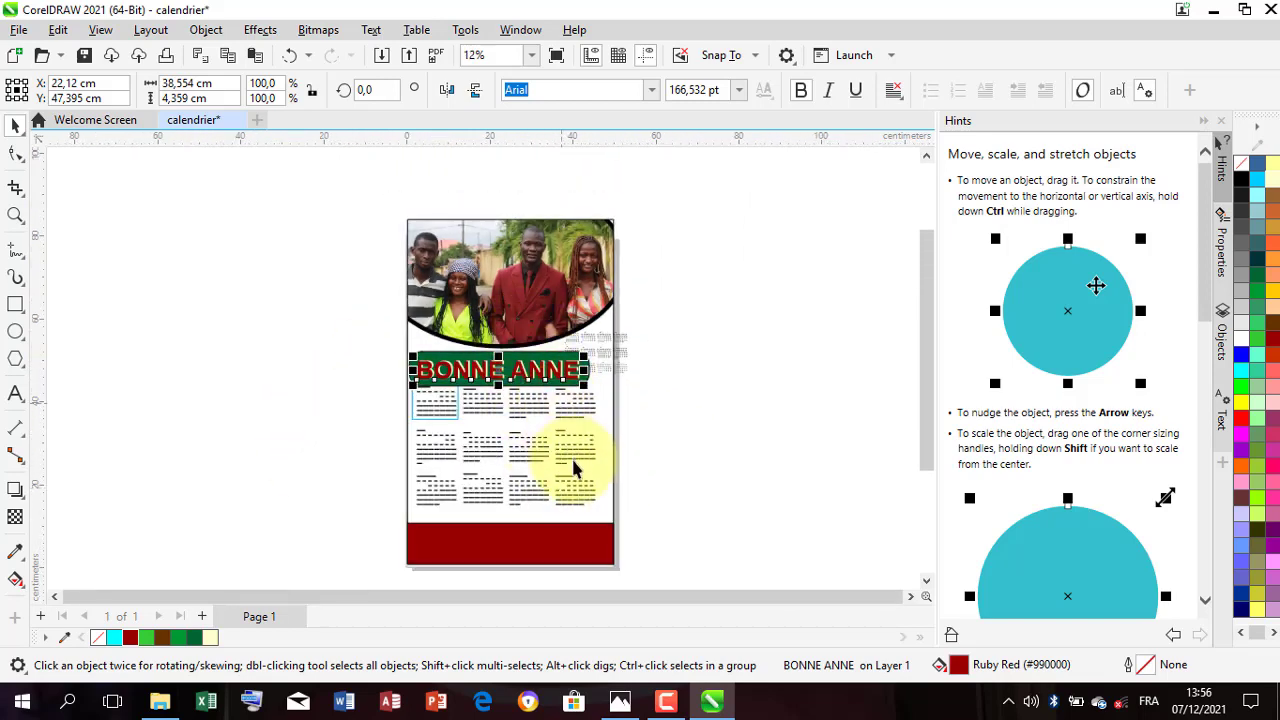
pyautogui.scroll(-2, 566, 523)
pyautogui.scroll(3, 543, 543)
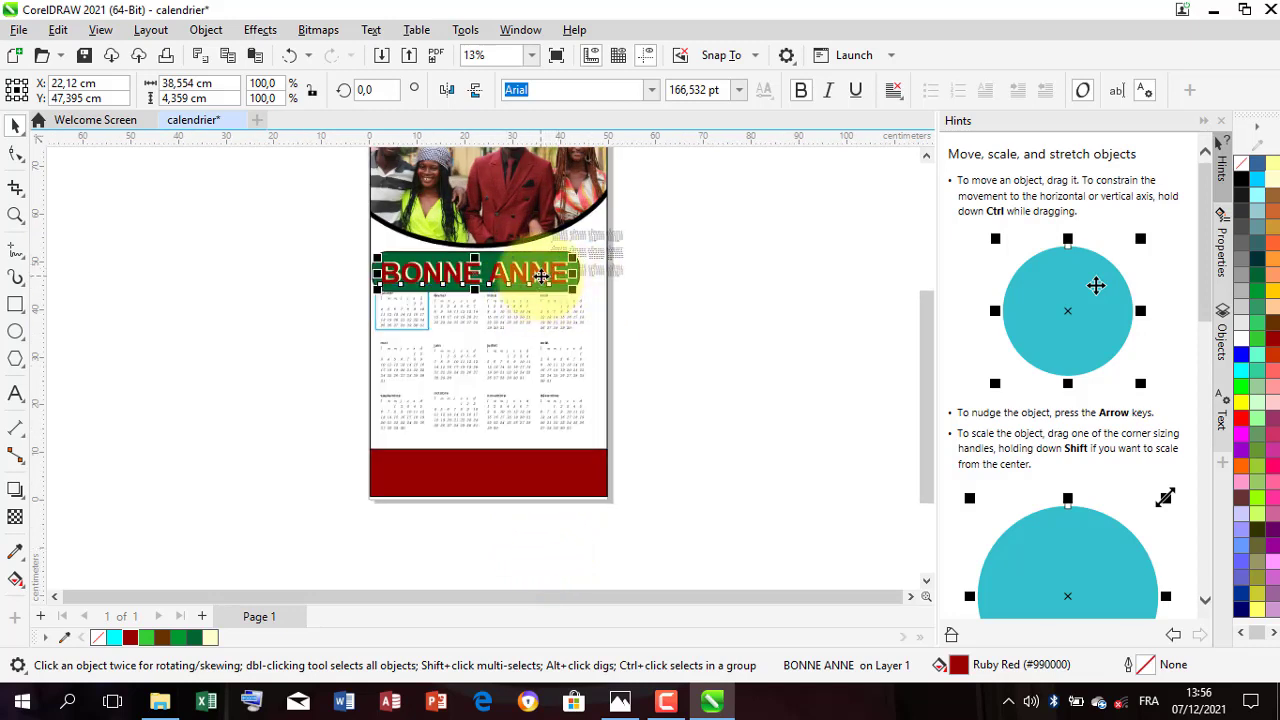
# Step: Place a copy of the red BONNE ANNE text on top of the dark red footer band and fill it with Pale Yellow #FFFFCC
pyautogui.moveTo(543, 276); pyautogui.dragTo(306, 455)
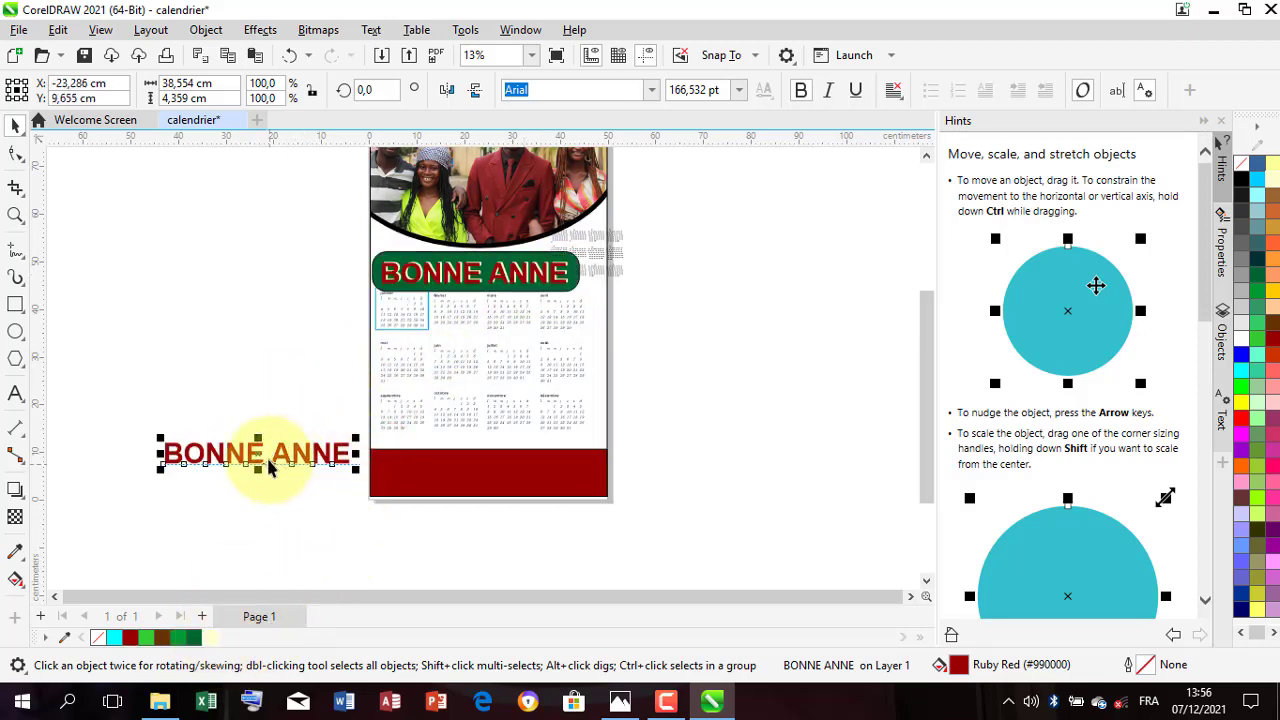
pyautogui.moveTo(258, 456); pyautogui.dragTo(529, 483)
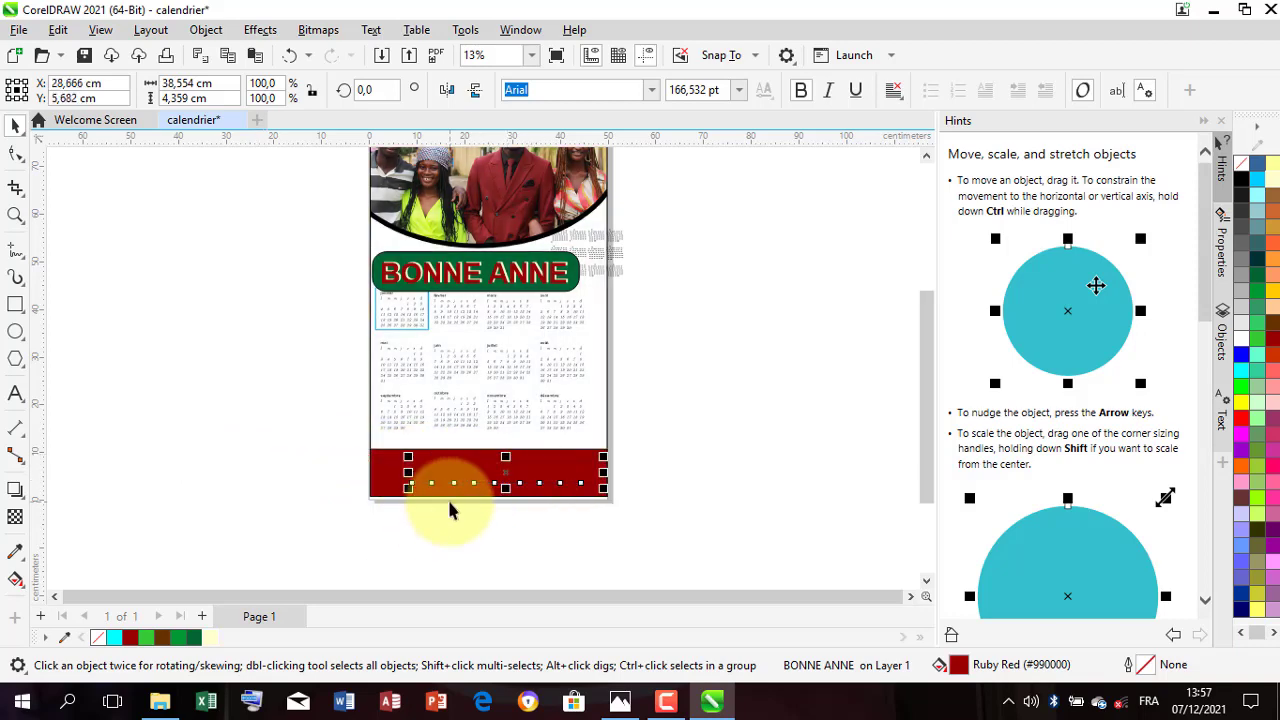
pyautogui.hotkey('ctrl', 'x')
pyautogui.hotkey('ctrl', 'v')
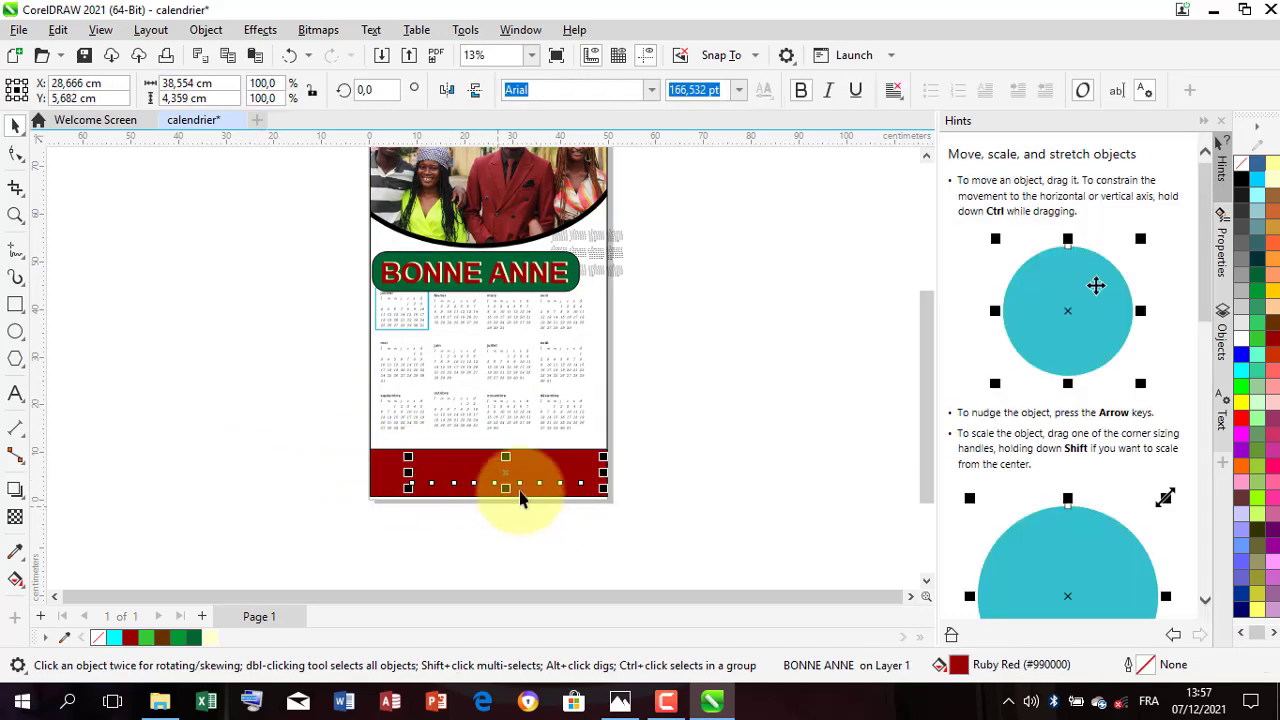
pyautogui.click(210, 638)
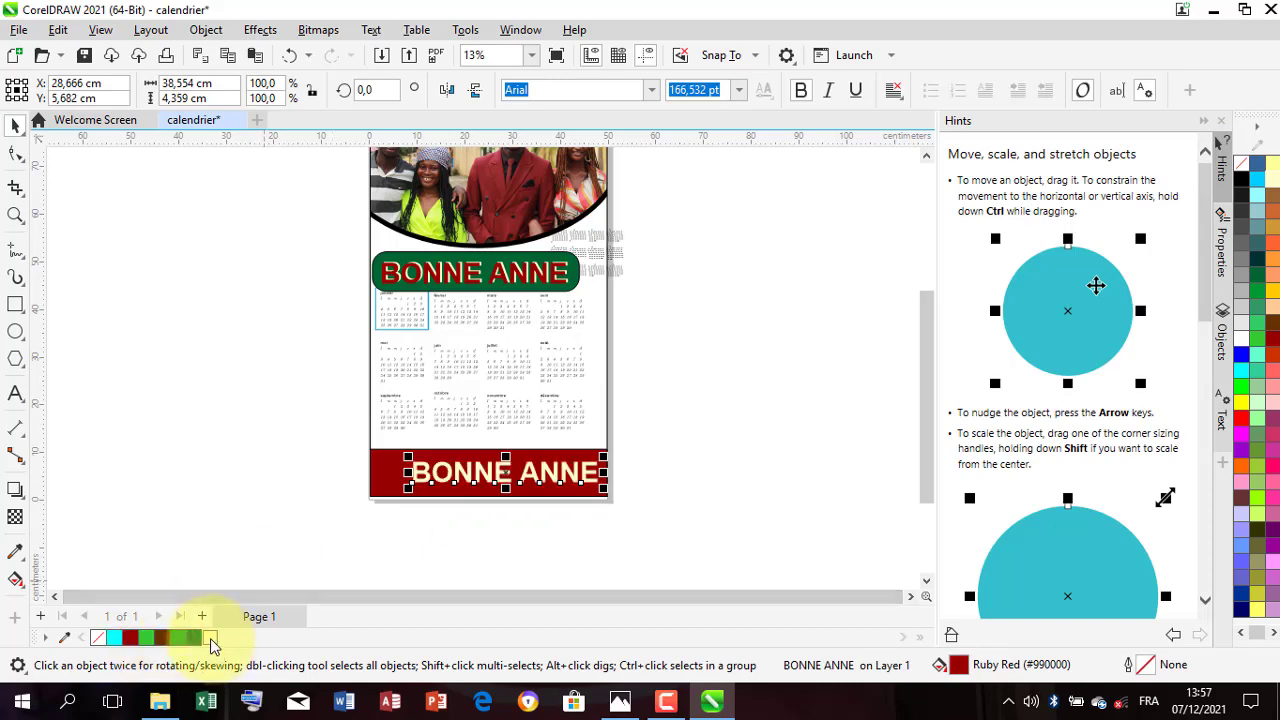
pyautogui.scroll(2, 594, 474)
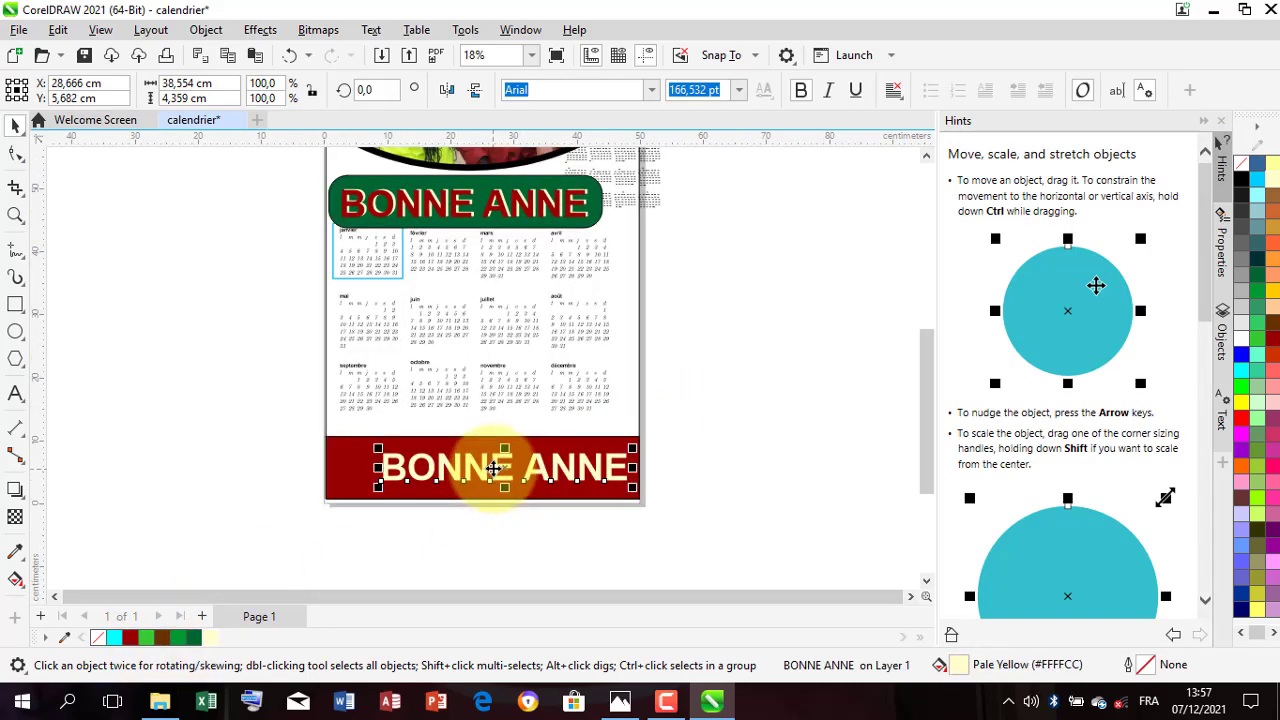
# Step: Replace the footer band's BONNE ANNE text with GROUPE SMS and centre it on the dark red band
pyautogui.moveTo(491, 463); pyautogui.dragTo(485, 477)
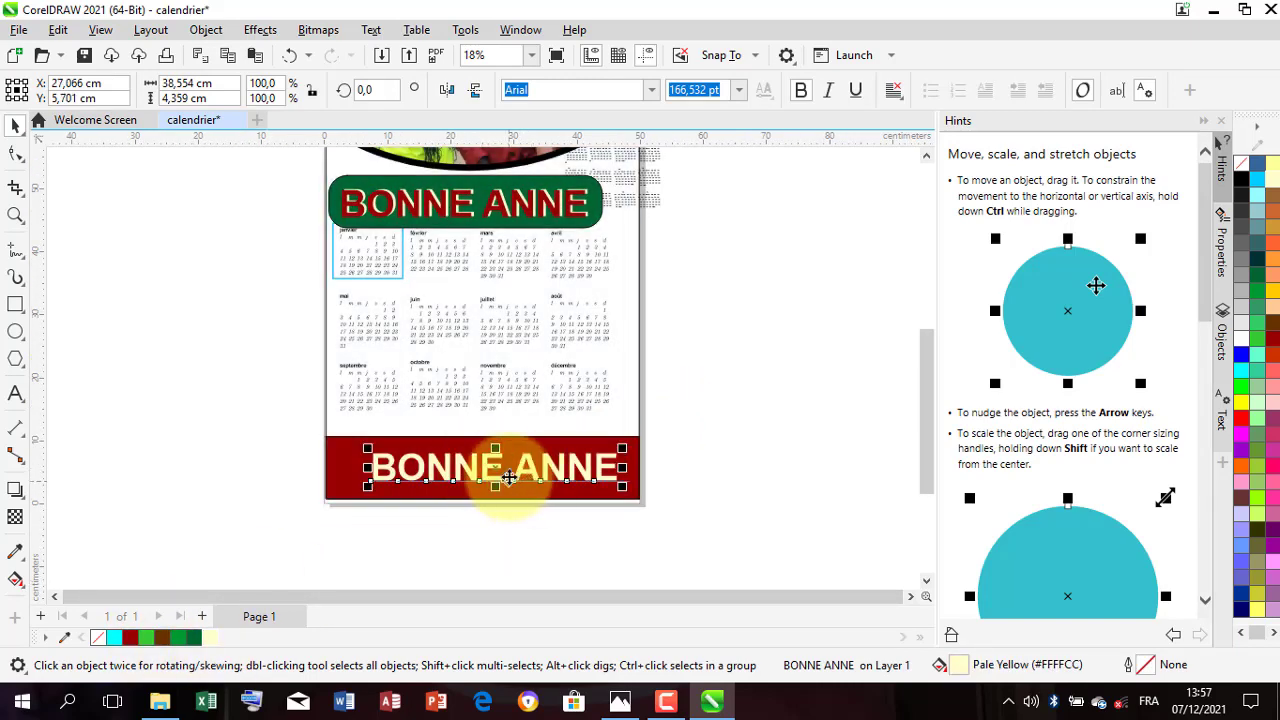
pyautogui.doubleClick(520, 470)
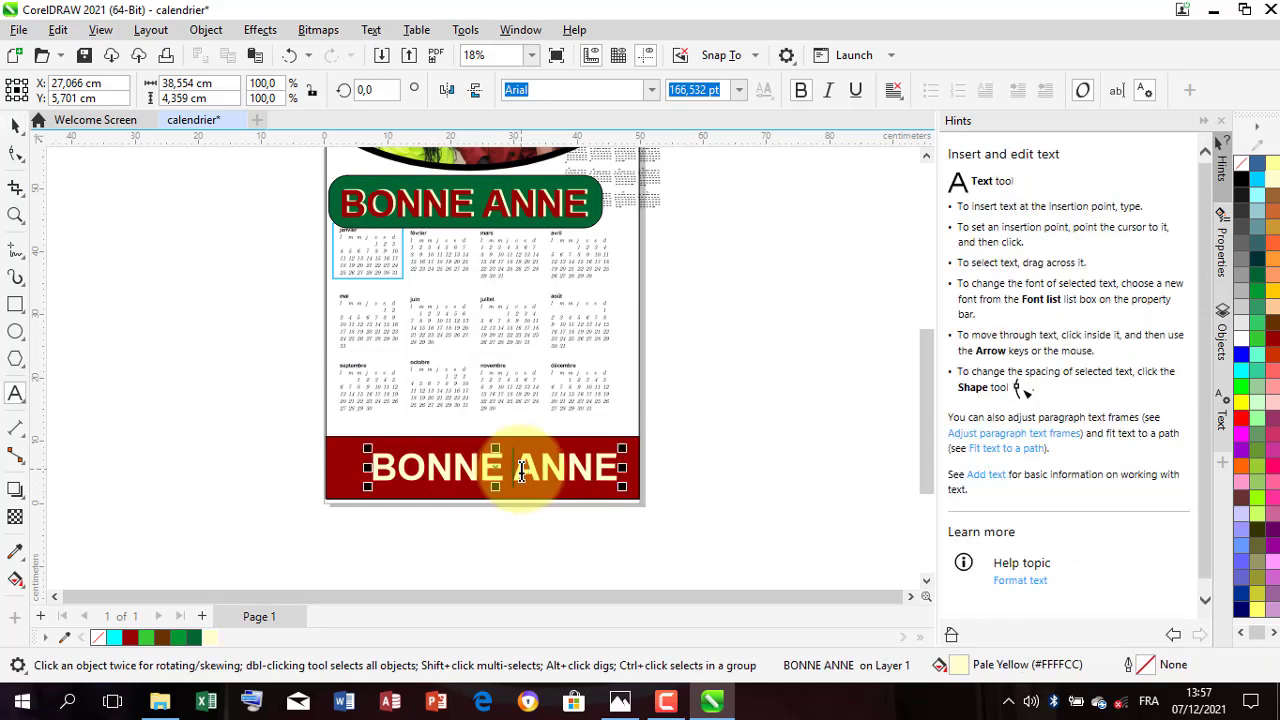
pyautogui.tripleClick(521, 470)
pyautogui.write('GROUPE SMS')
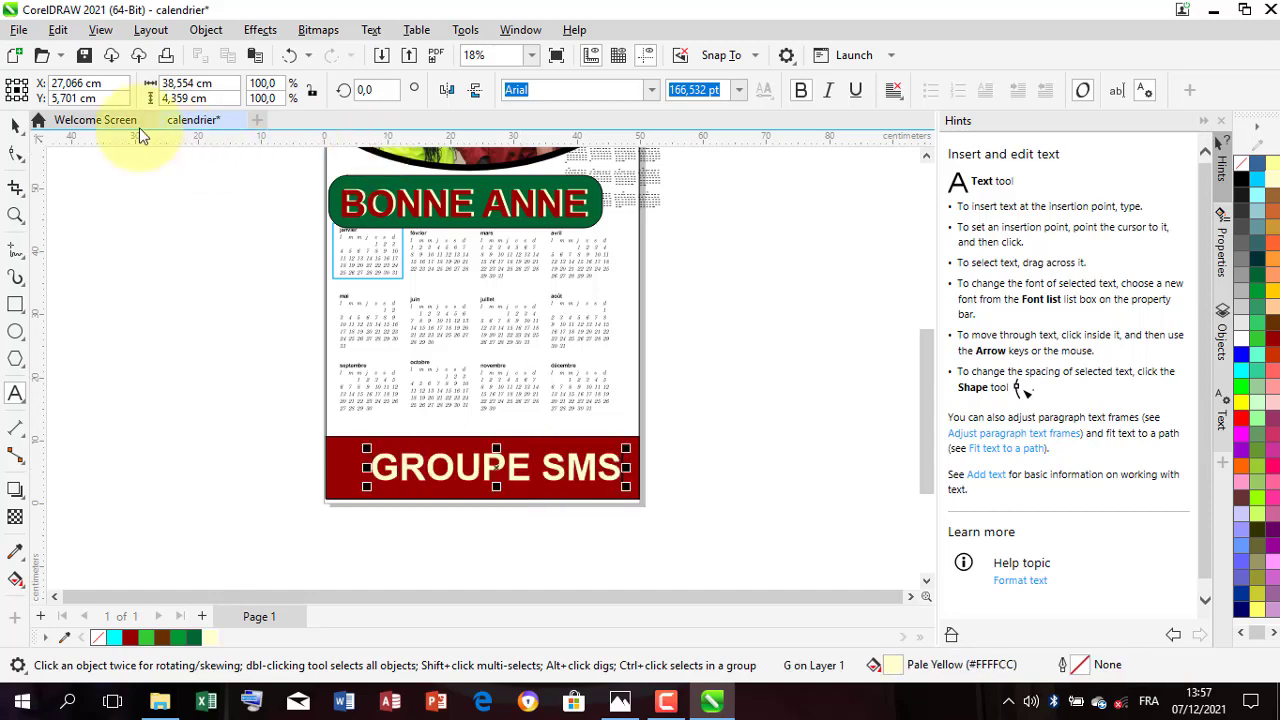
pyautogui.click(16, 126)
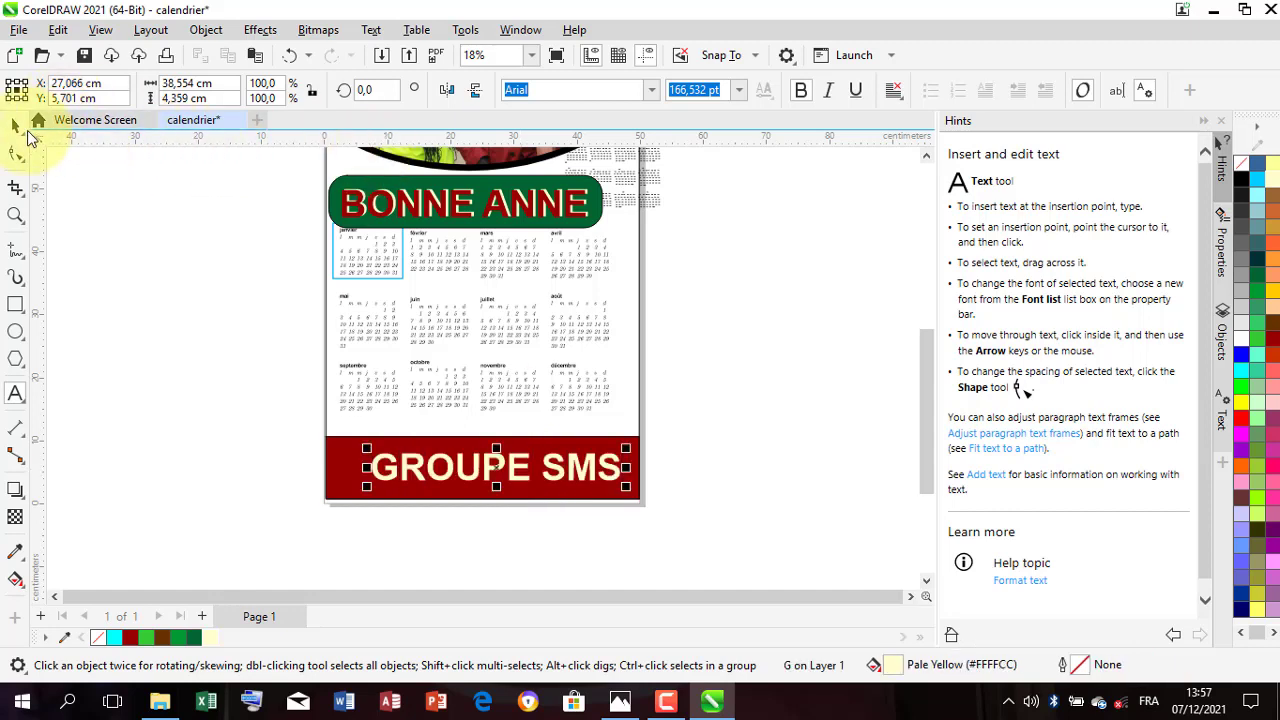
pyautogui.moveTo(514, 471); pyautogui.dragTo(503, 468)
pyautogui.scroll(-3, 525, 458)
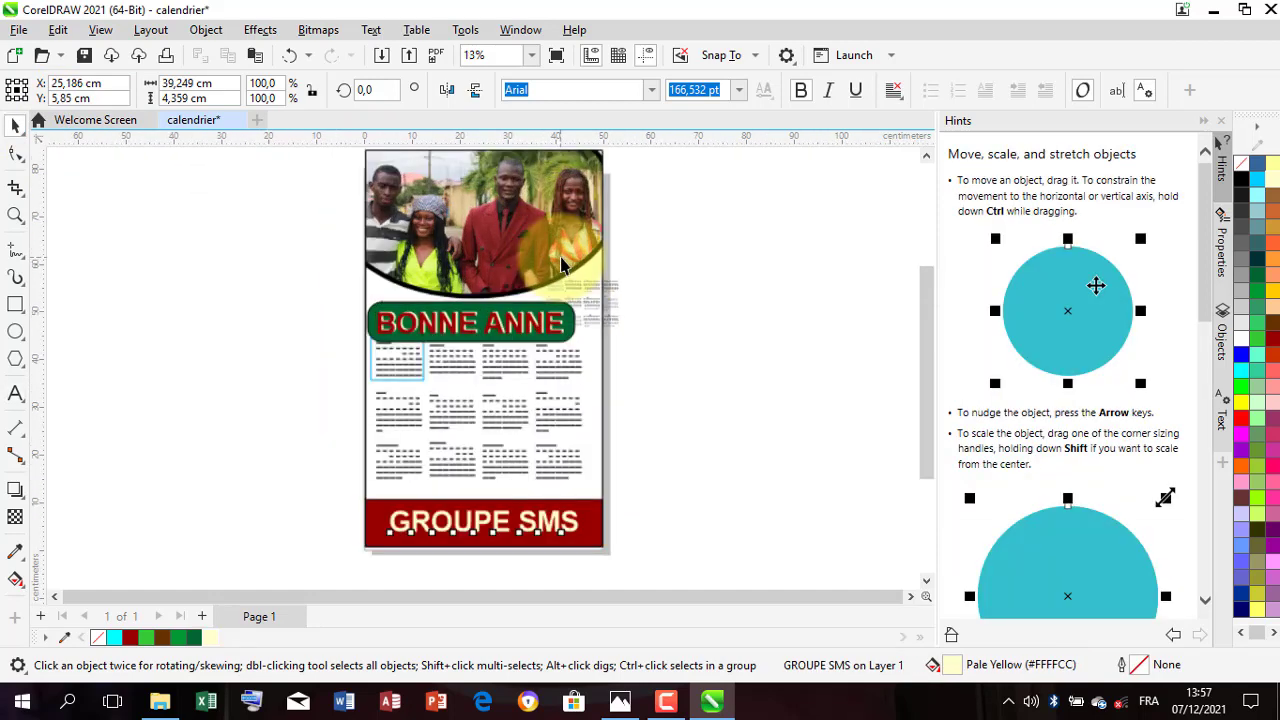
# Step: Select the red BONNE ANNE text with the green rectangle and shrink both to about 37.5 by 7.2 cm overall
pyautogui.scroll(3, 565, 268)
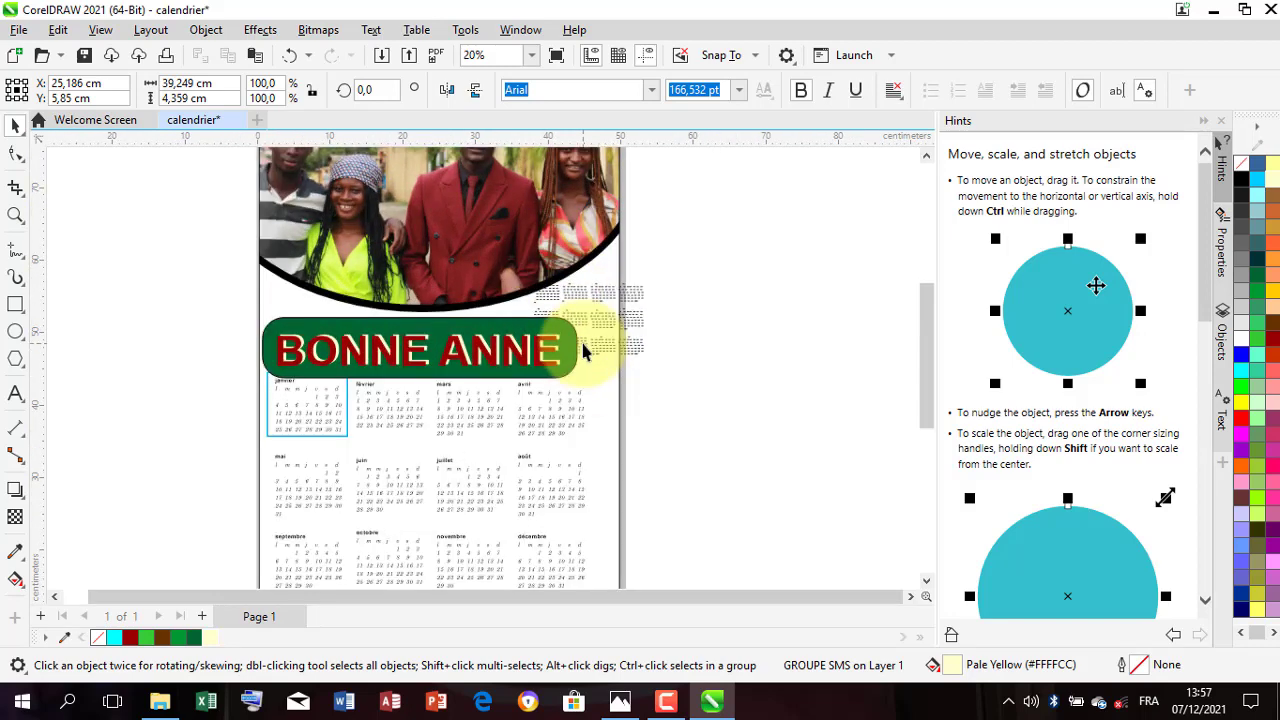
pyautogui.scroll(1, 585, 350)
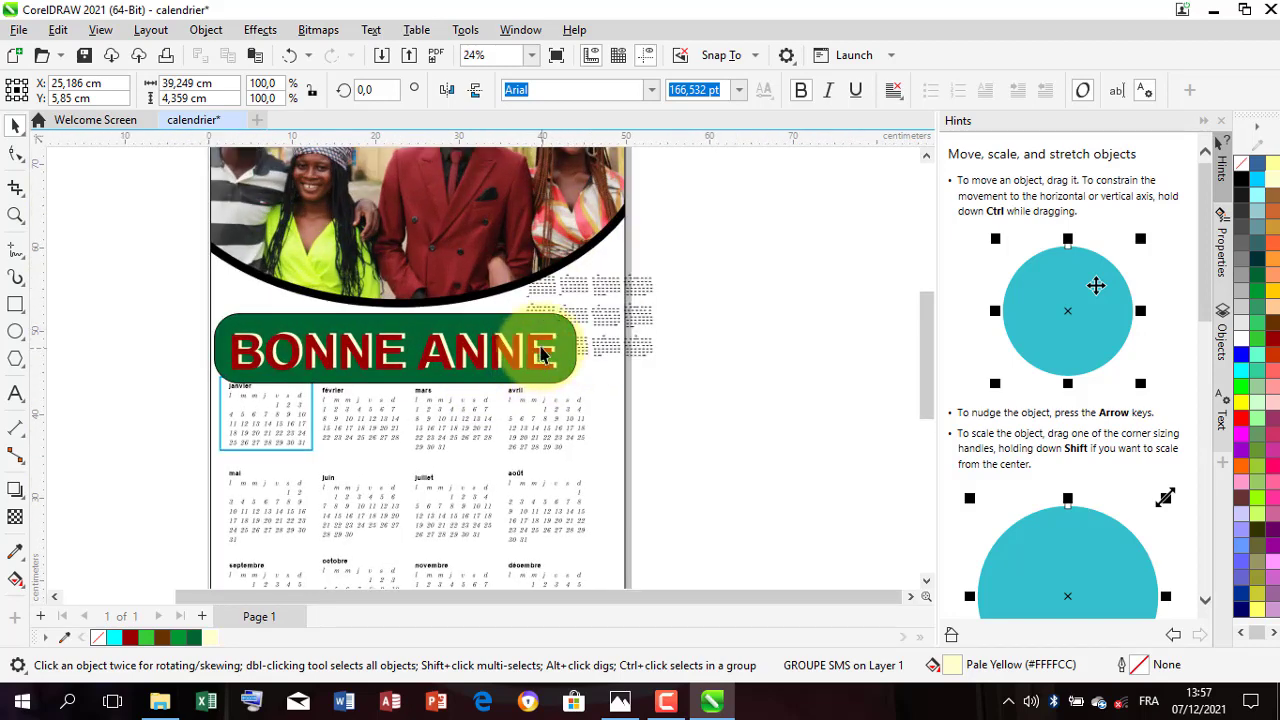
pyautogui.click(545, 357)
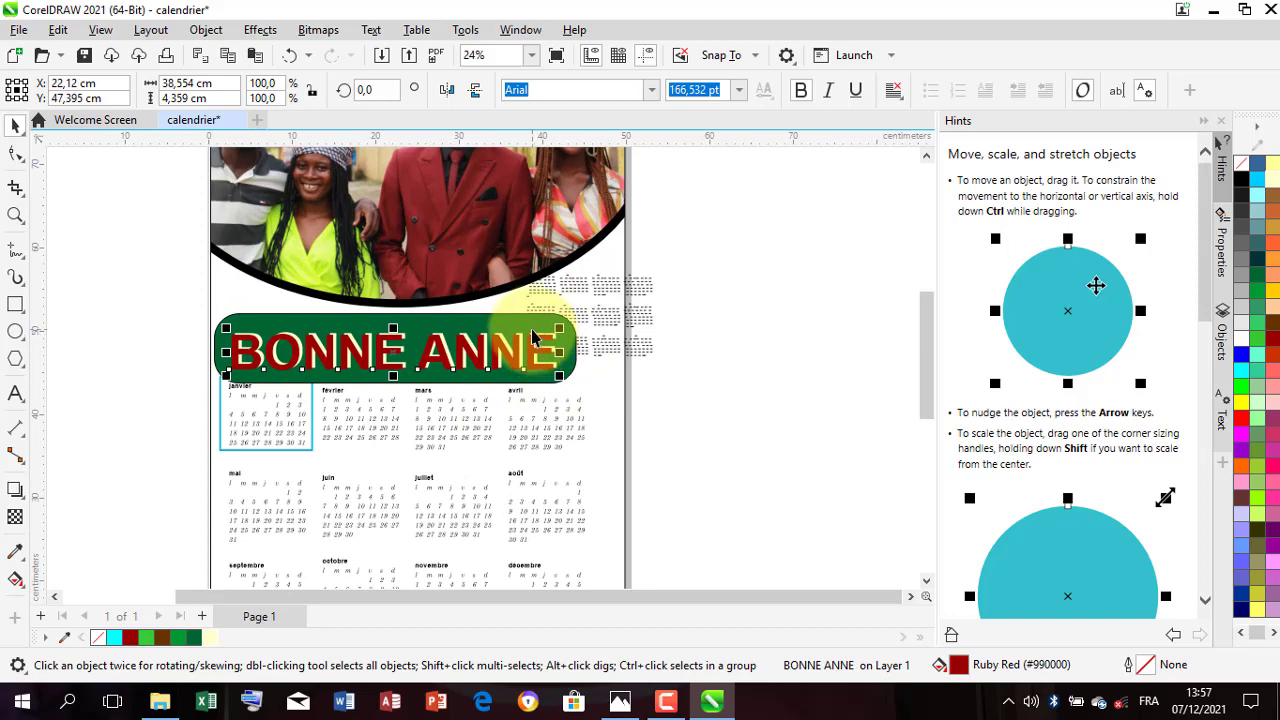
pyautogui.keyDown('shift'); pyautogui.click(565, 342); pyautogui.keyUp('shift')
pyautogui.moveTo(584, 317); pyautogui.dragTo(318, 348)
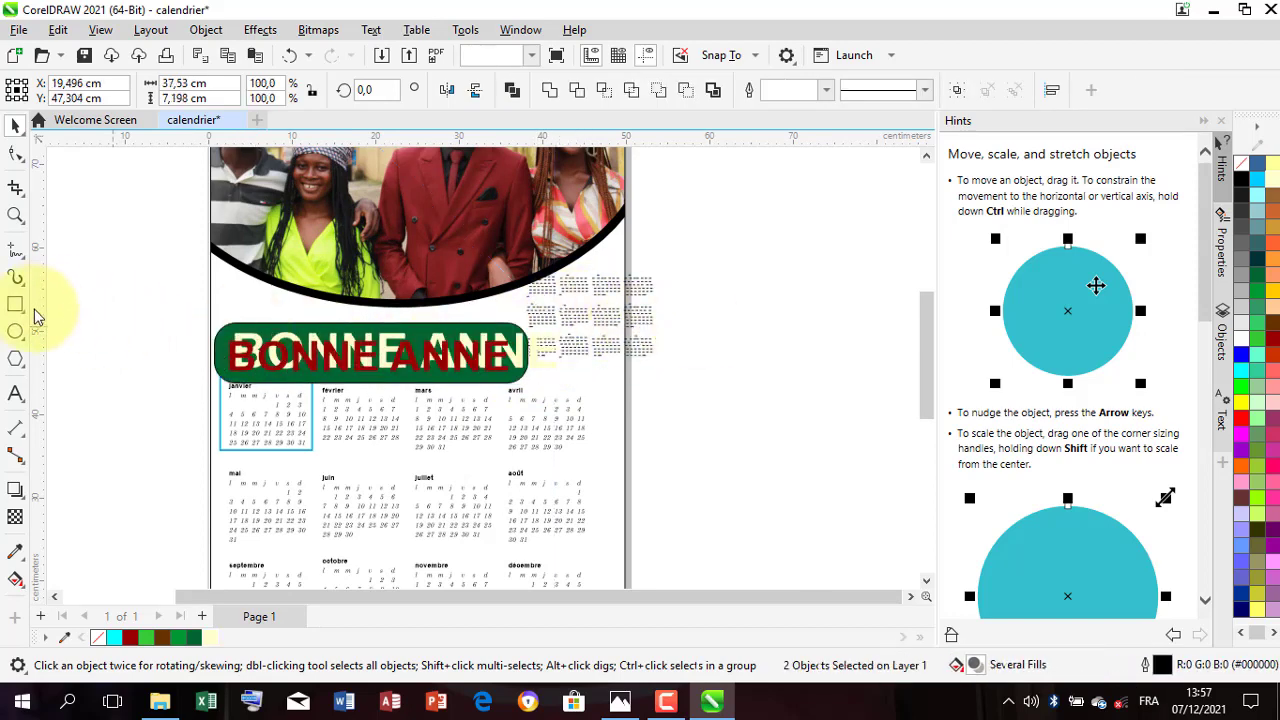
# Step: Draw a circle about 13.2 cm across at the green banner's right end, fill it with Forest Green #006633 and shift it slightly upward
pyautogui.click(50, 322)
pyautogui.press('F7')
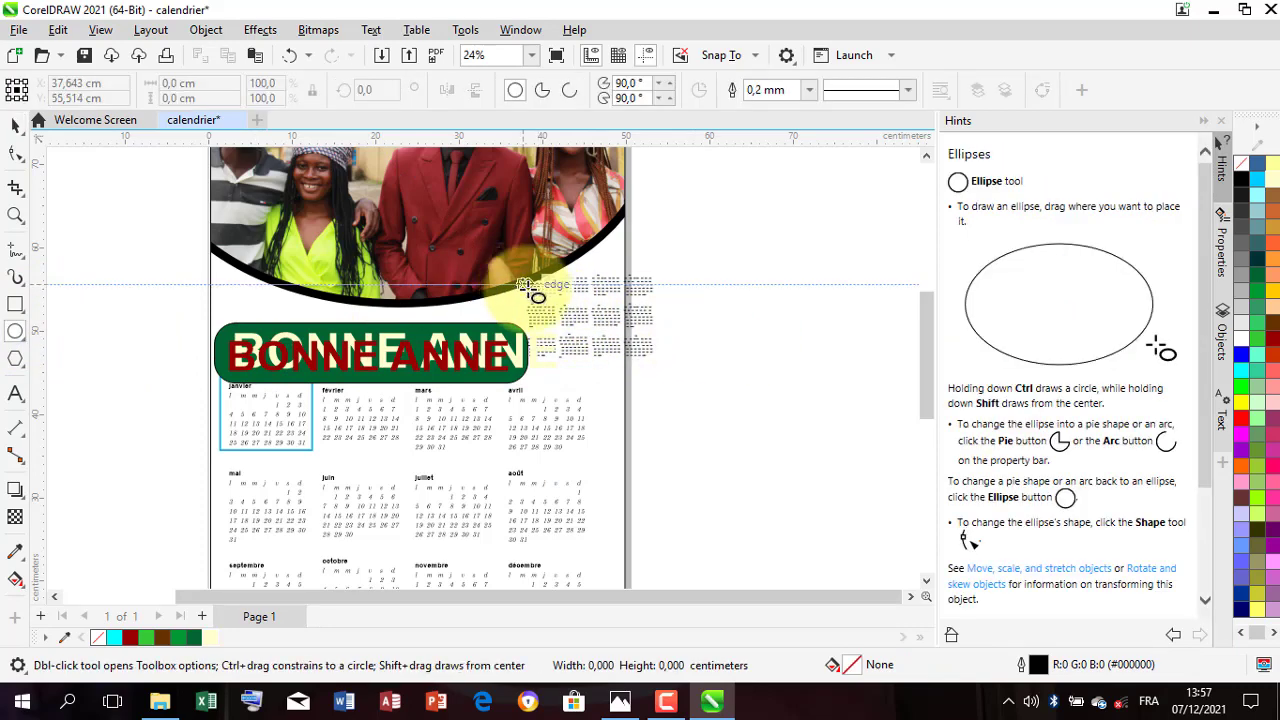
pyautogui.moveTo(516, 279); pyautogui.dragTo(639, 400)
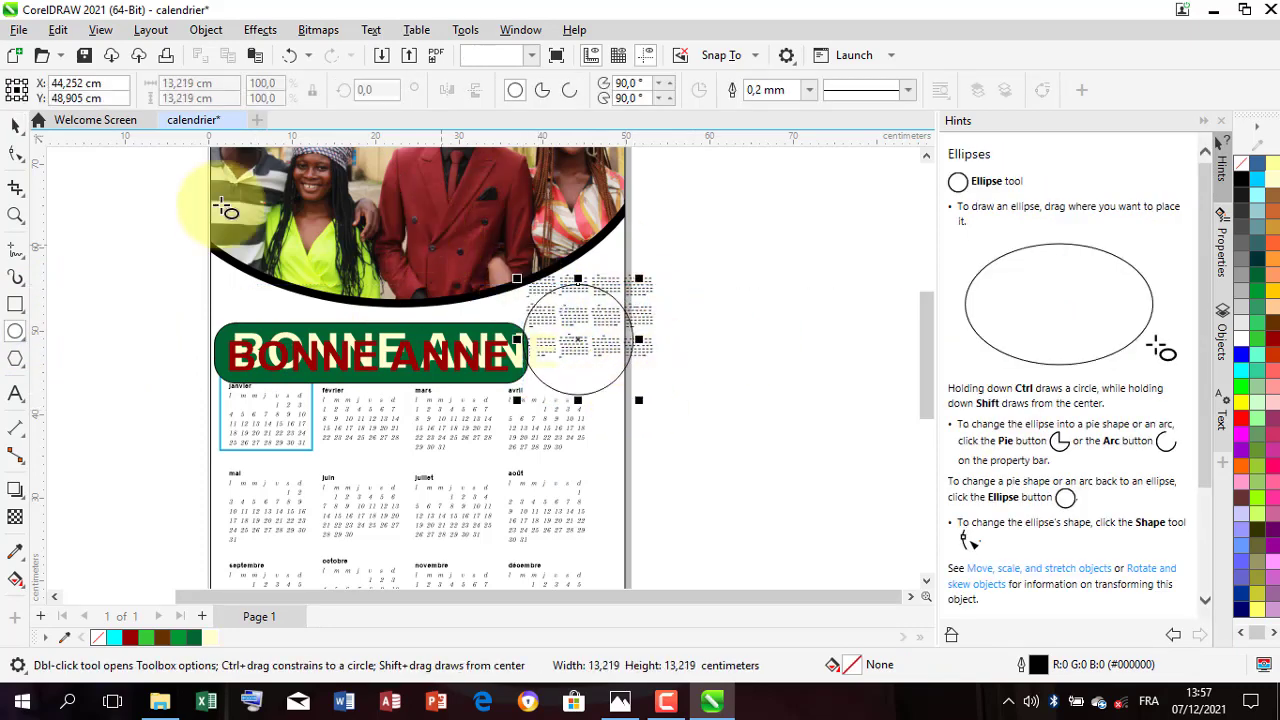
pyautogui.click(16, 125)
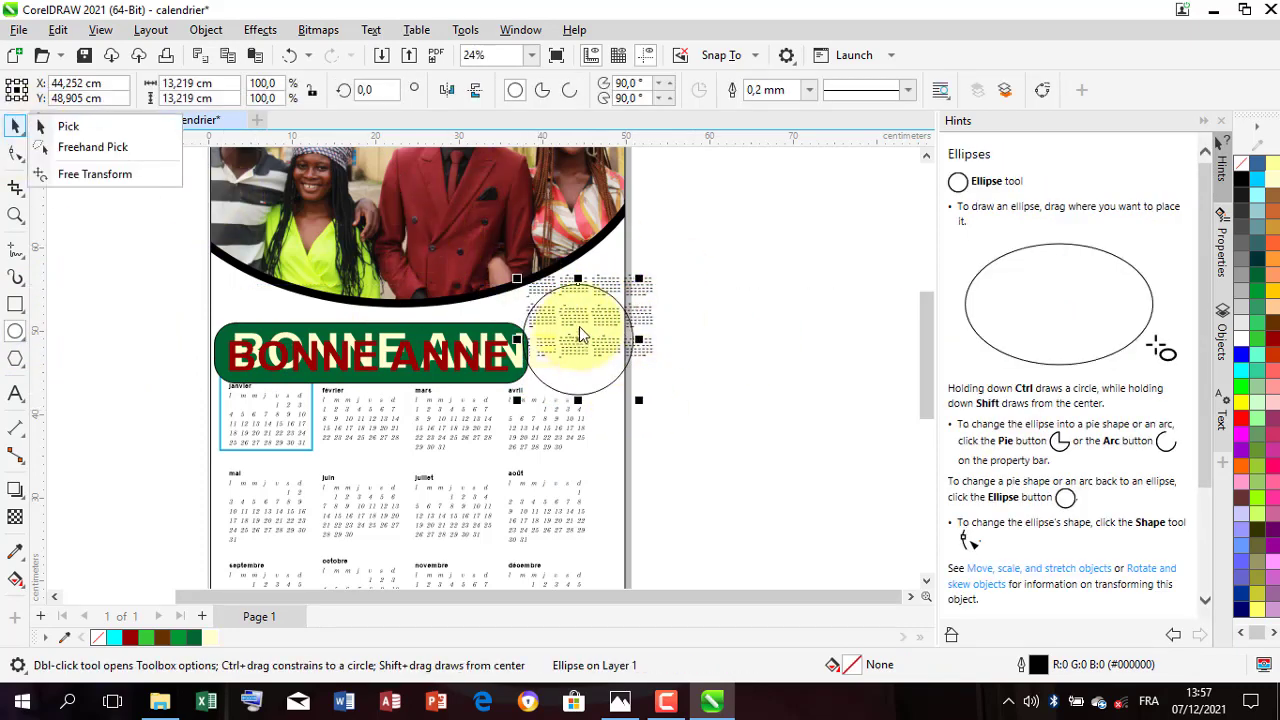
pyautogui.click(194, 637)
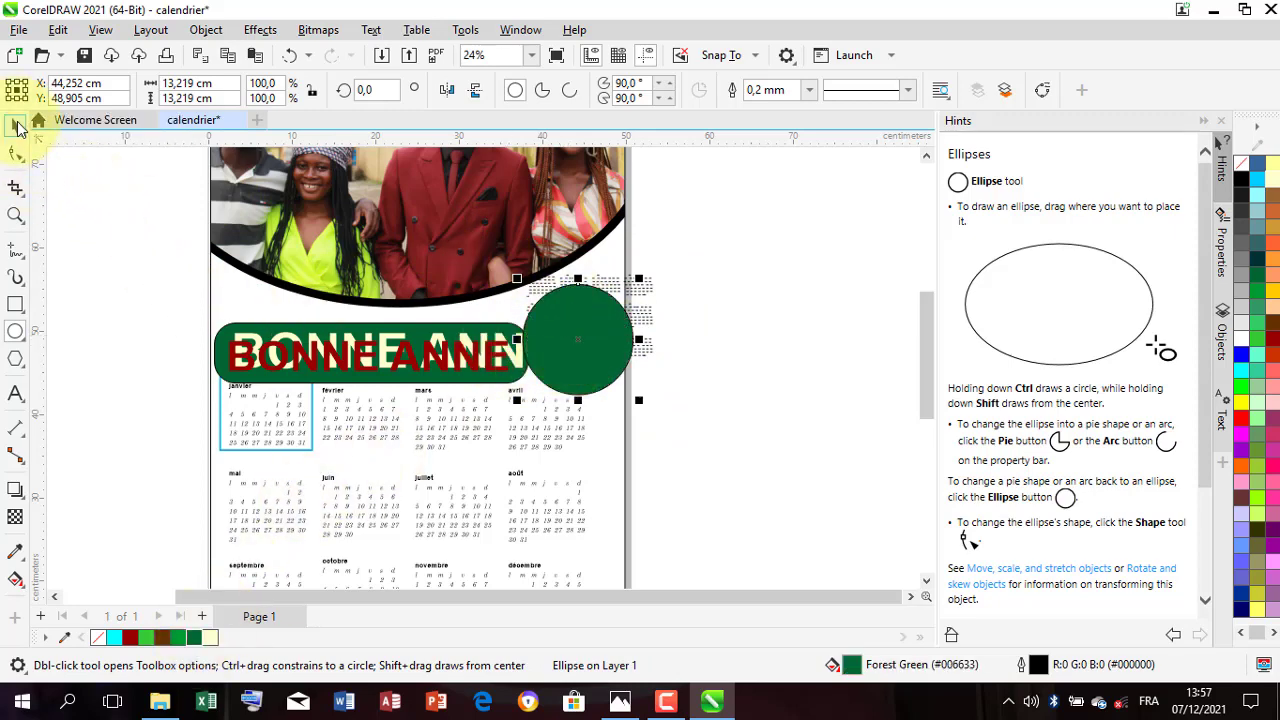
pyautogui.click(16, 125)
pyautogui.moveTo(604, 330); pyautogui.dragTo(600, 298)
# Step: Set the green circle's outline width to 5.0 mm and move the circle slightly left to overlap the banner's end
pyautogui.click(809, 90)
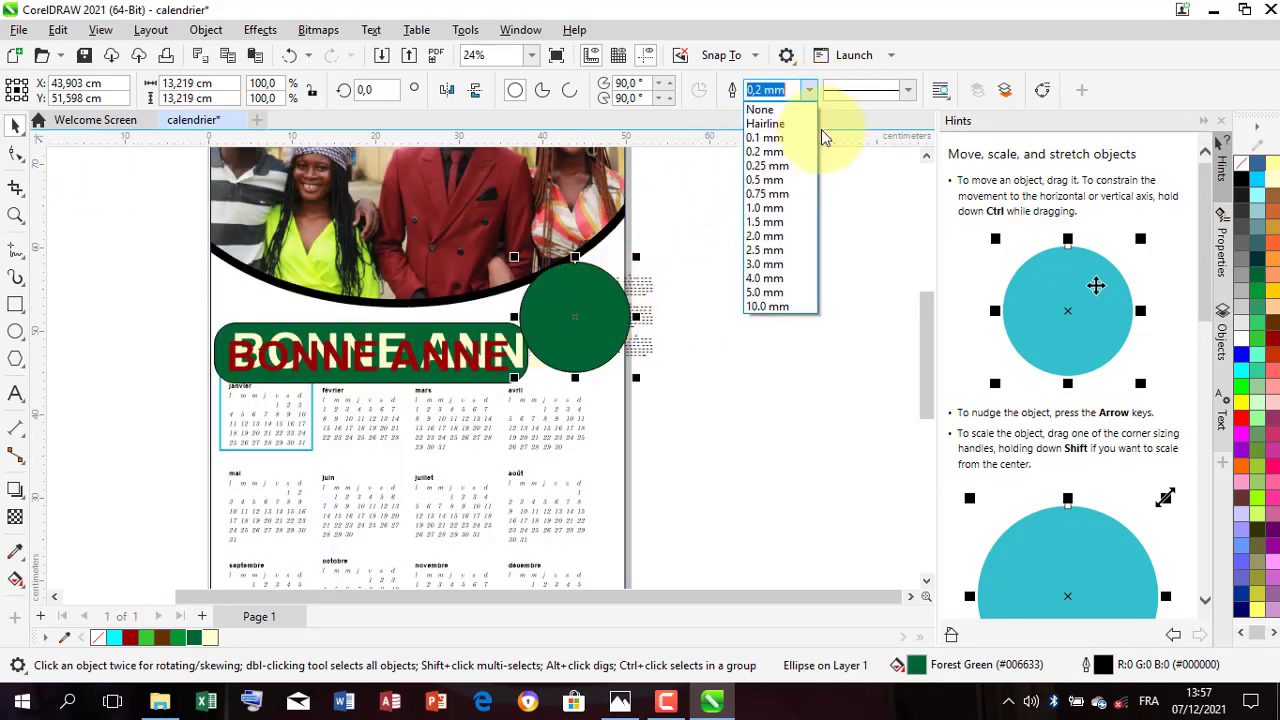
pyautogui.click(765, 306)
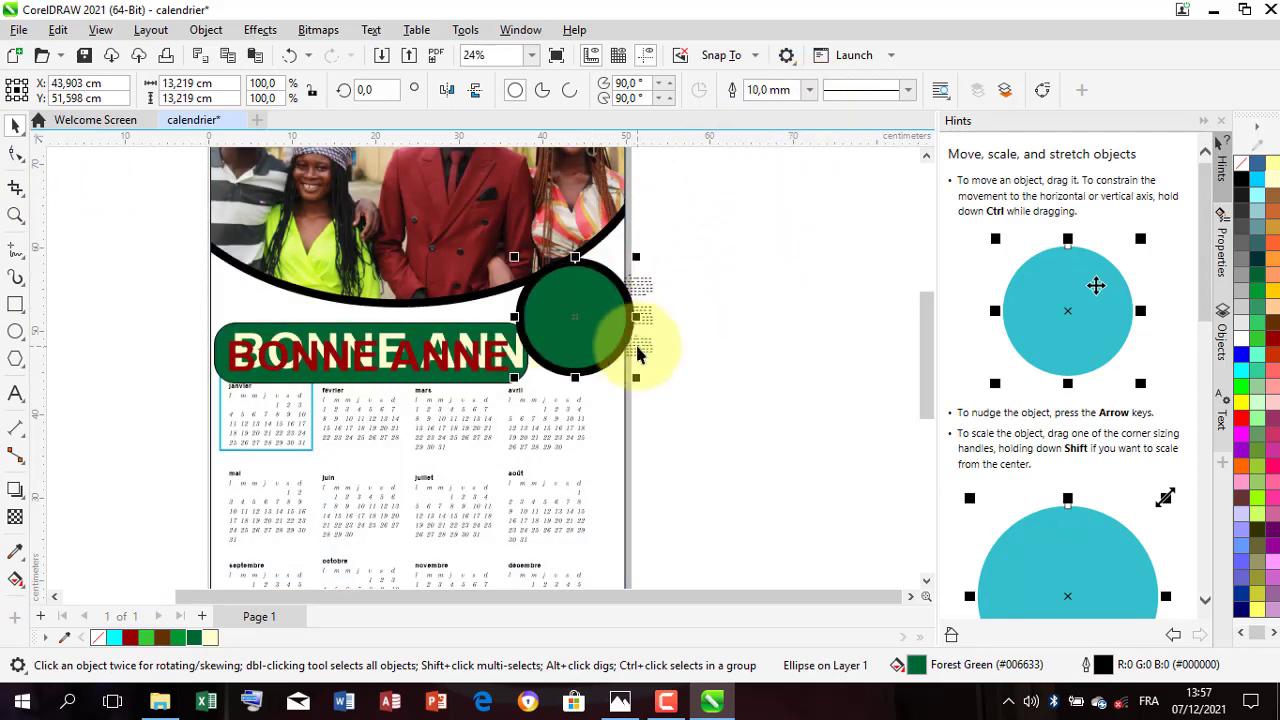
pyautogui.click(812, 91)
pyautogui.click(780, 290)
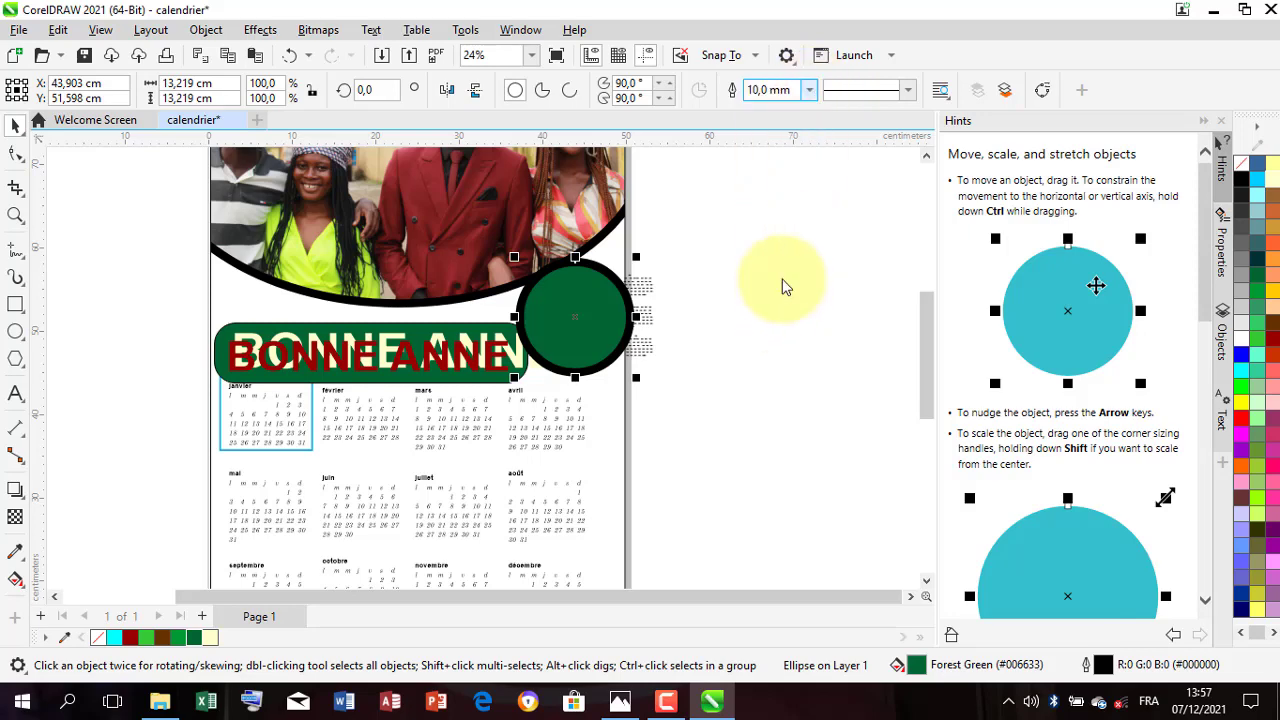
pyautogui.click(812, 91)
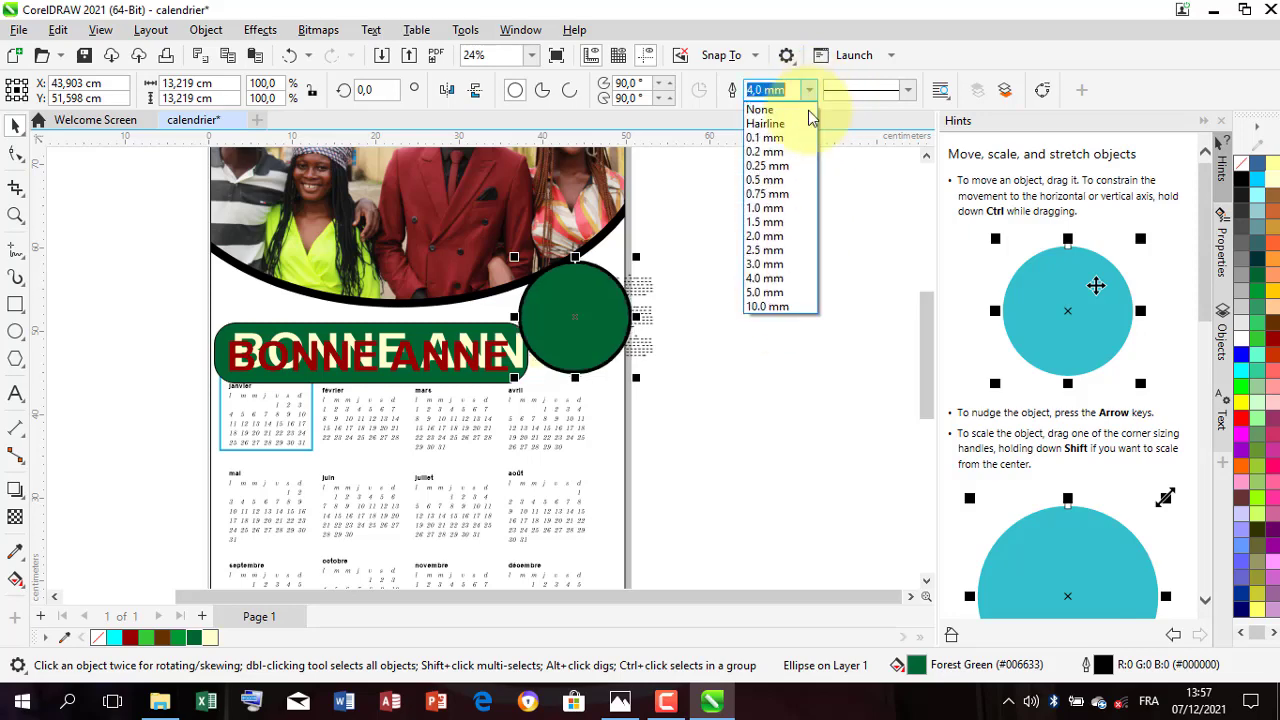
pyautogui.click(777, 298)
pyautogui.moveTo(611, 318); pyautogui.dragTo(592, 322)
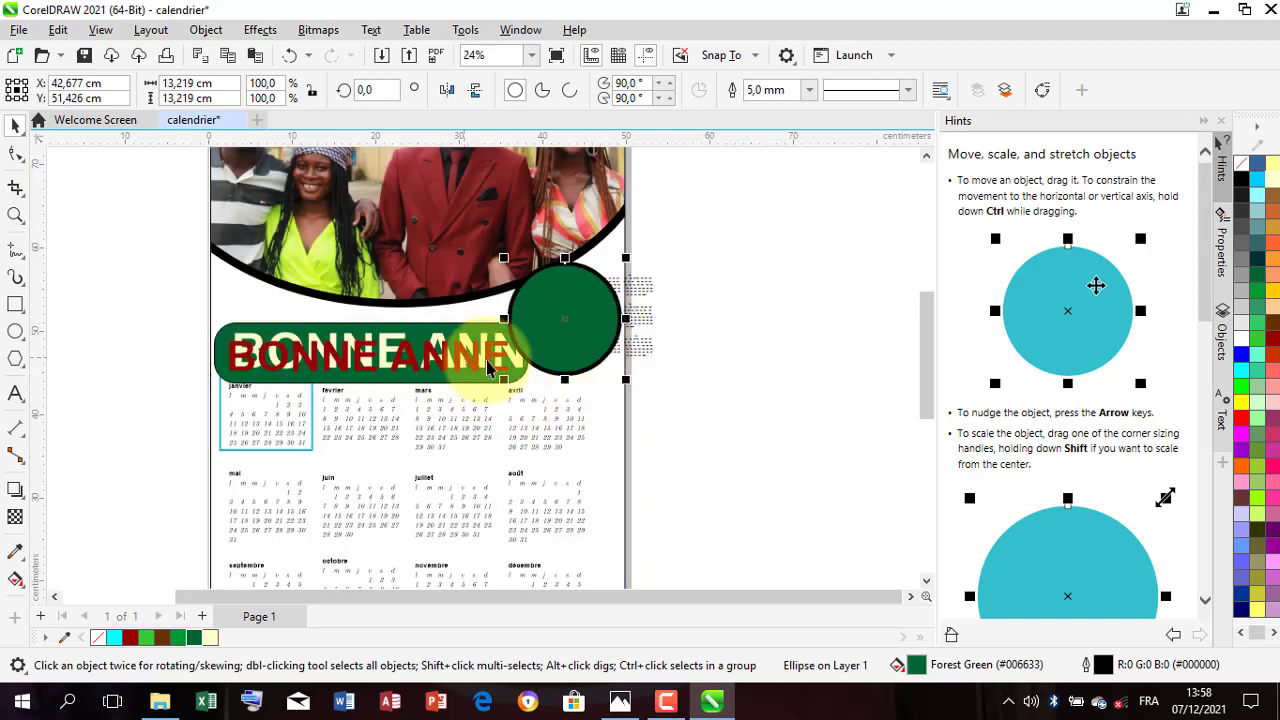
# Step: Shrink the Pale Yellow BONNE ANNE text to fit the shortened green banner and align the red copy over it
pyautogui.click(260, 345)
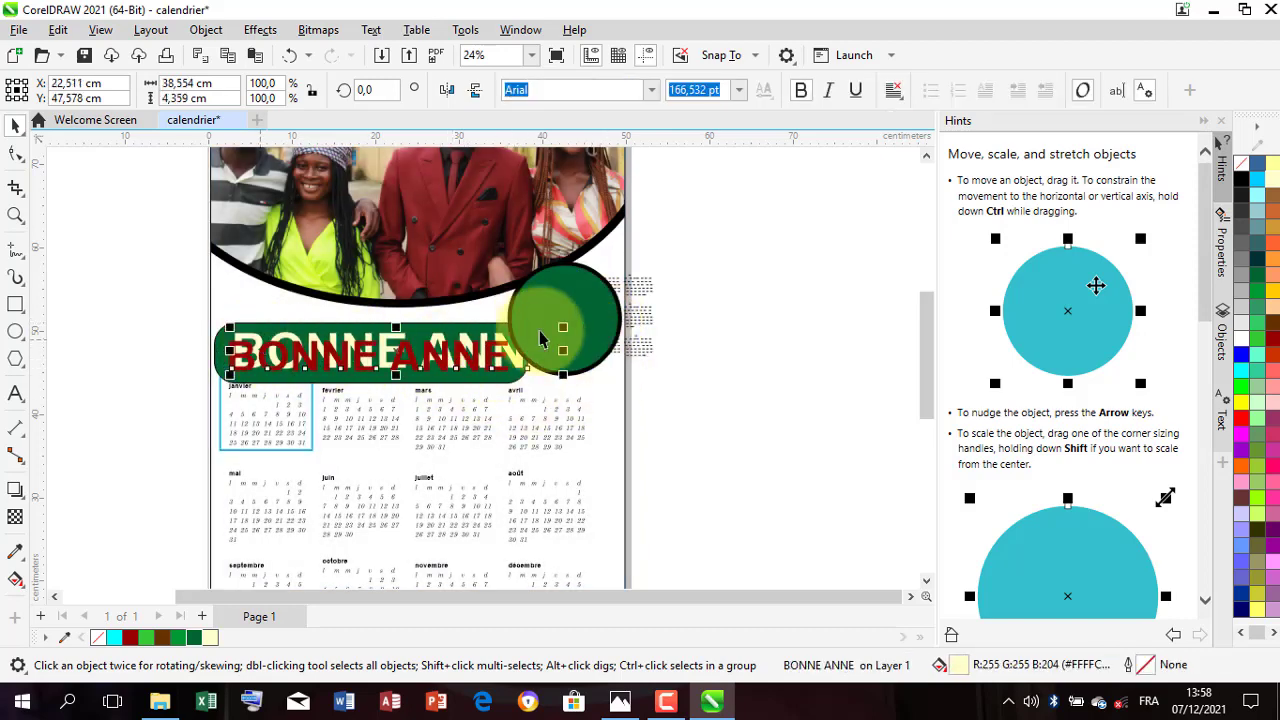
pyautogui.moveTo(567, 358); pyautogui.dragTo(470, 353)
pyautogui.click(471, 357)
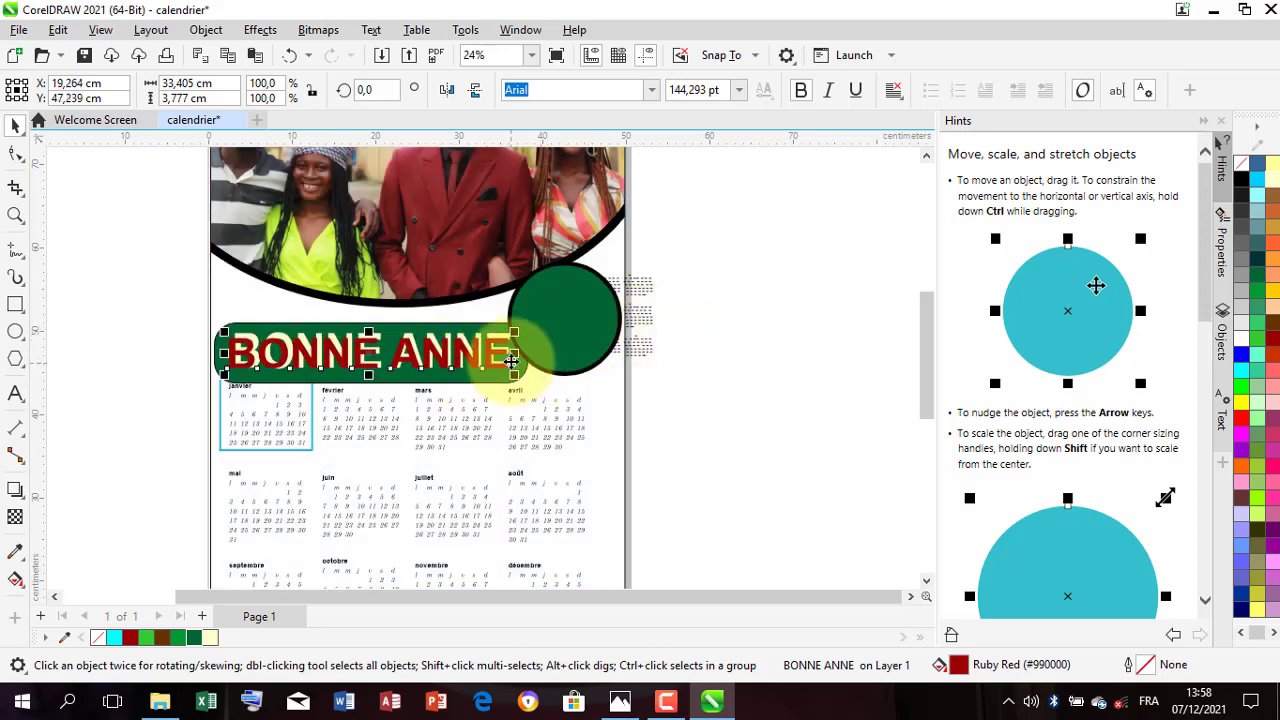
# Step: Duplicate the red BONNE ANNE text, change the copy to 2022 and place it inside the green circle
pyautogui.moveTo(486, 348); pyautogui.dragTo(785, 386)
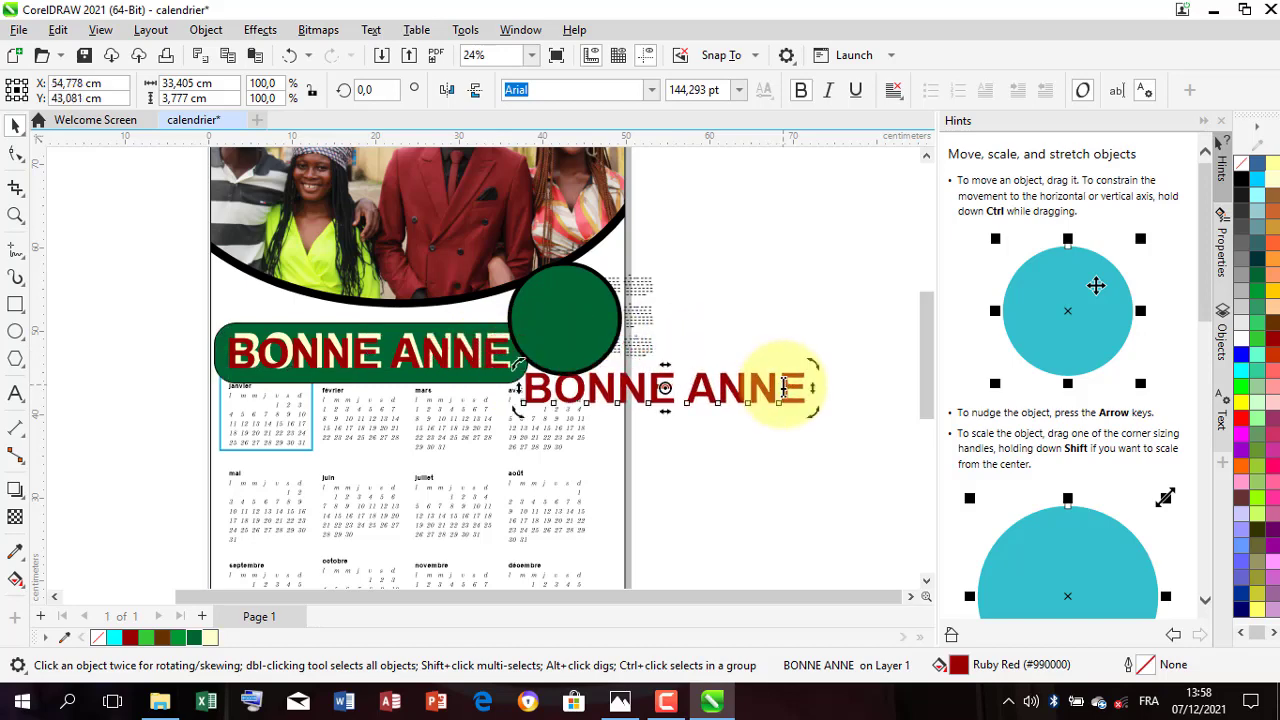
pyautogui.doubleClick(785, 386)
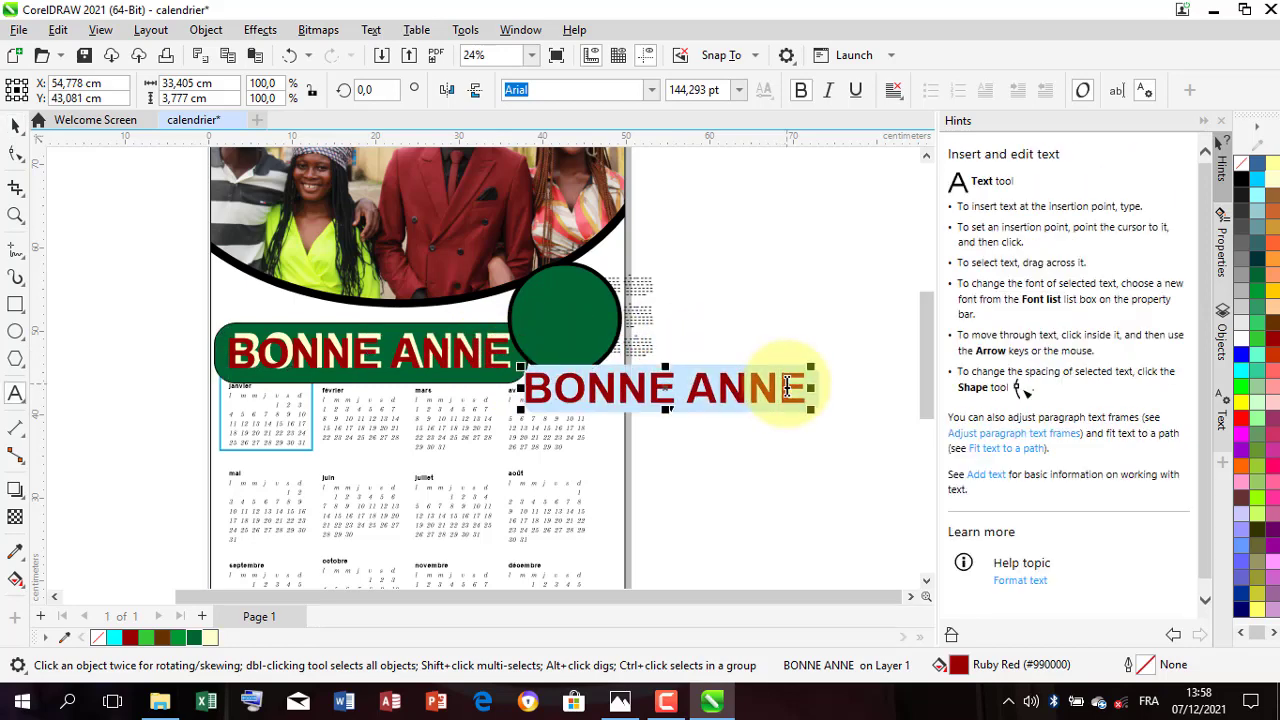
pyautogui.write('2022')
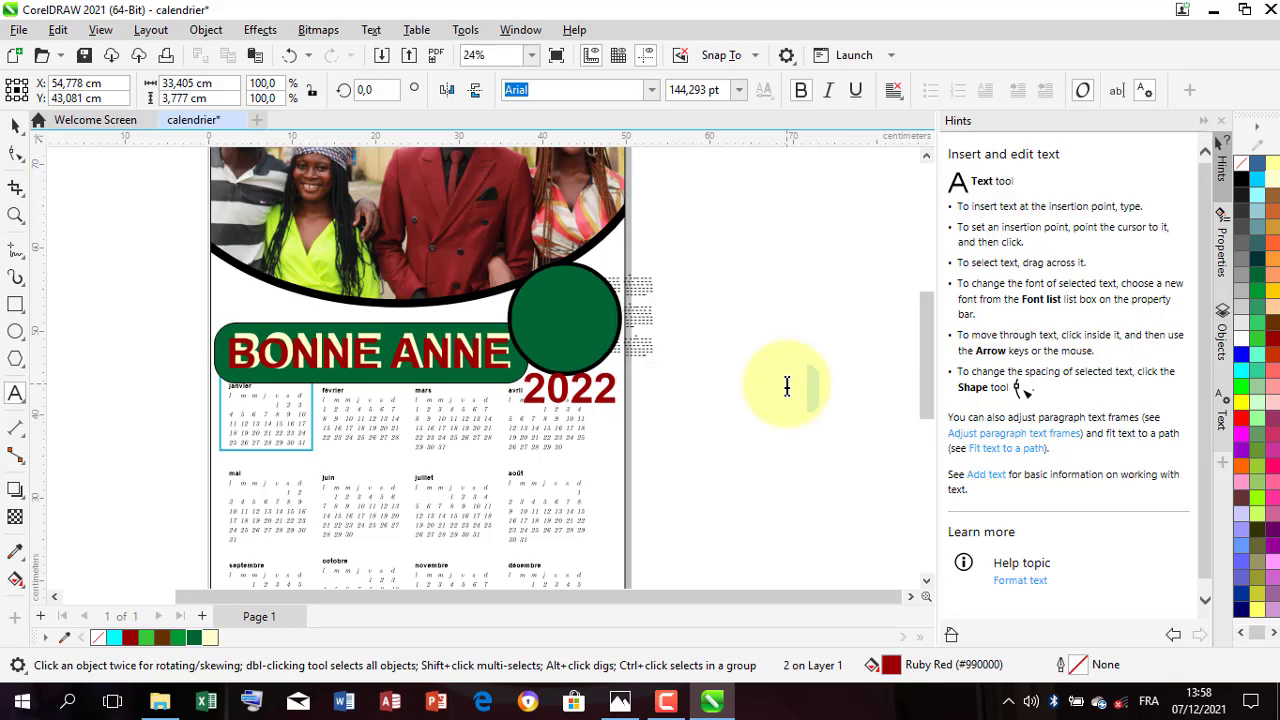
pyautogui.click(15, 128)
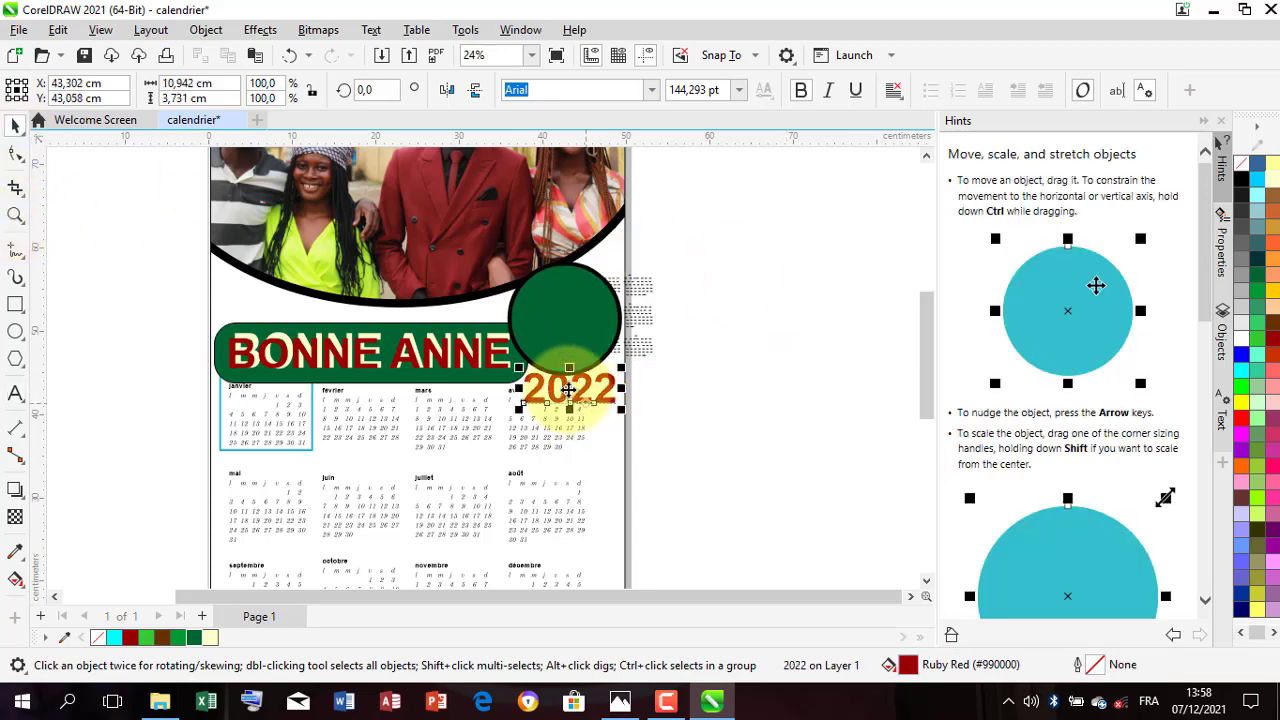
pyautogui.moveTo(557, 386); pyautogui.dragTo(564, 310)
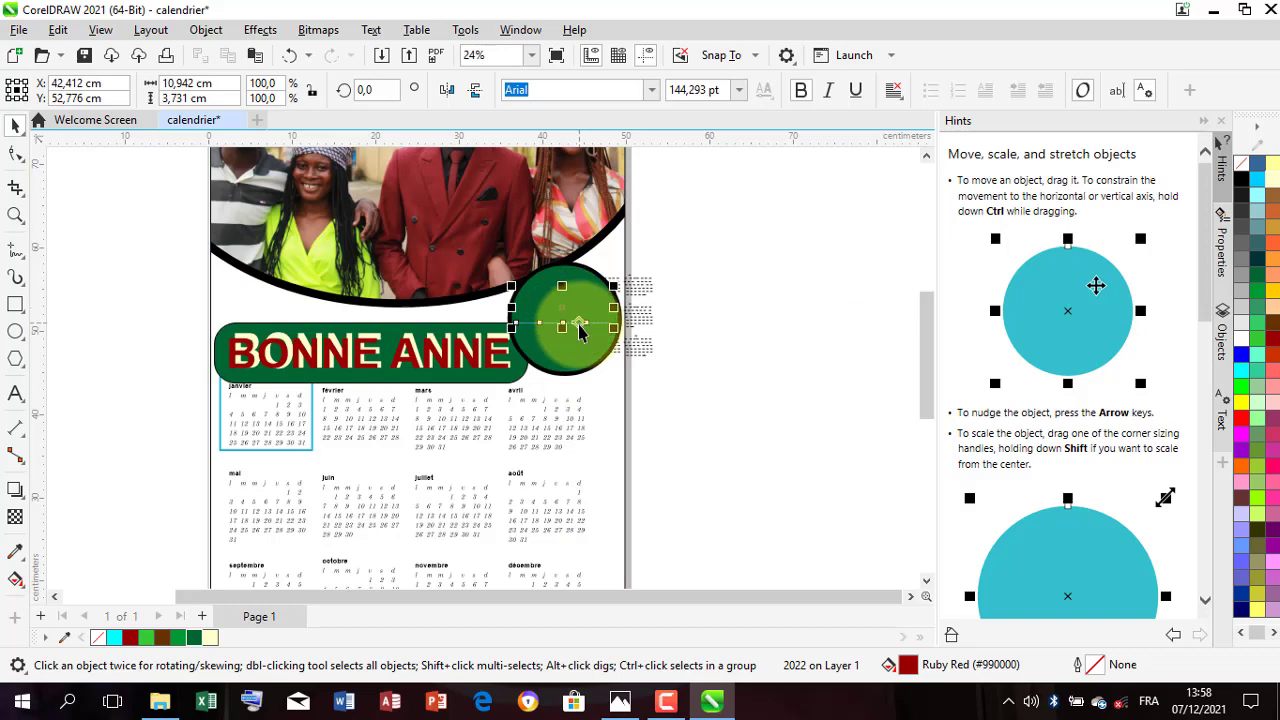
# Step: Place a vertically mirrored copy of 2022 directly below the original and shrink it to about 10.4 by 3.5 cm
pyautogui.scroll(2, 560, 320)
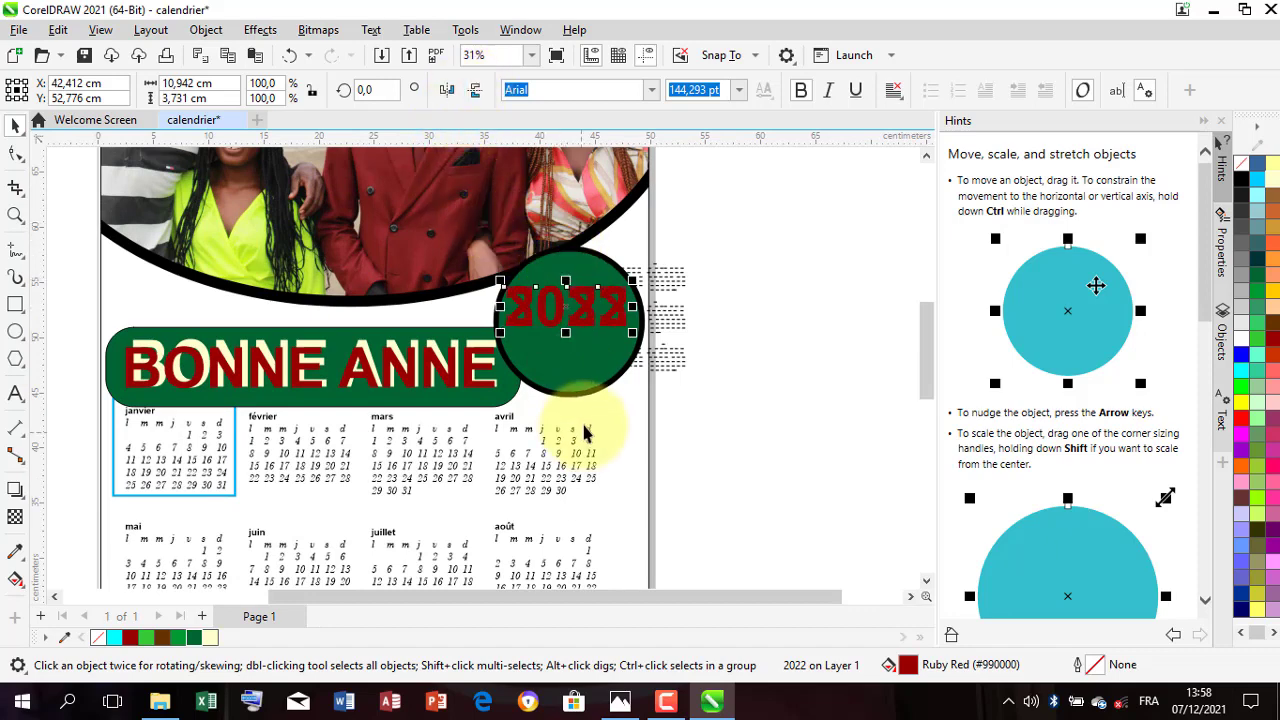
pyautogui.moveTo(565, 312); pyautogui.dragTo(568, 353)
pyautogui.scroll(1, 571, 349)
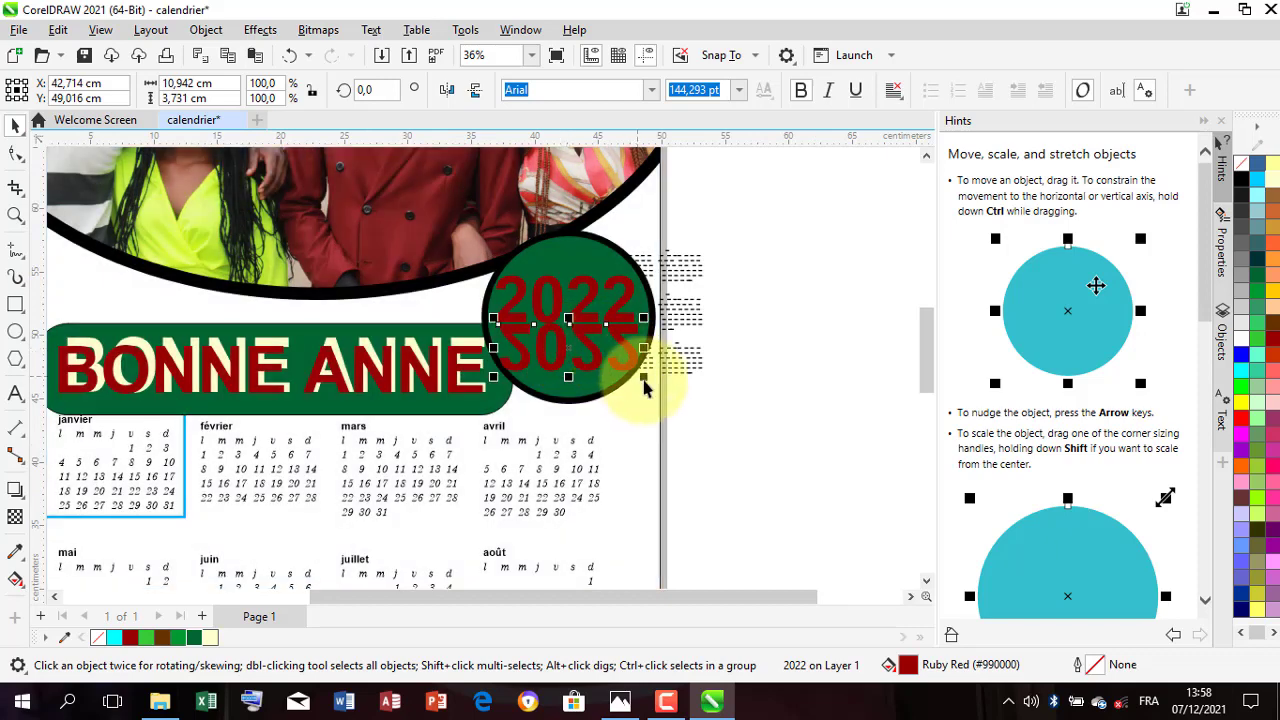
pyautogui.moveTo(648, 388); pyautogui.dragTo(634, 371)
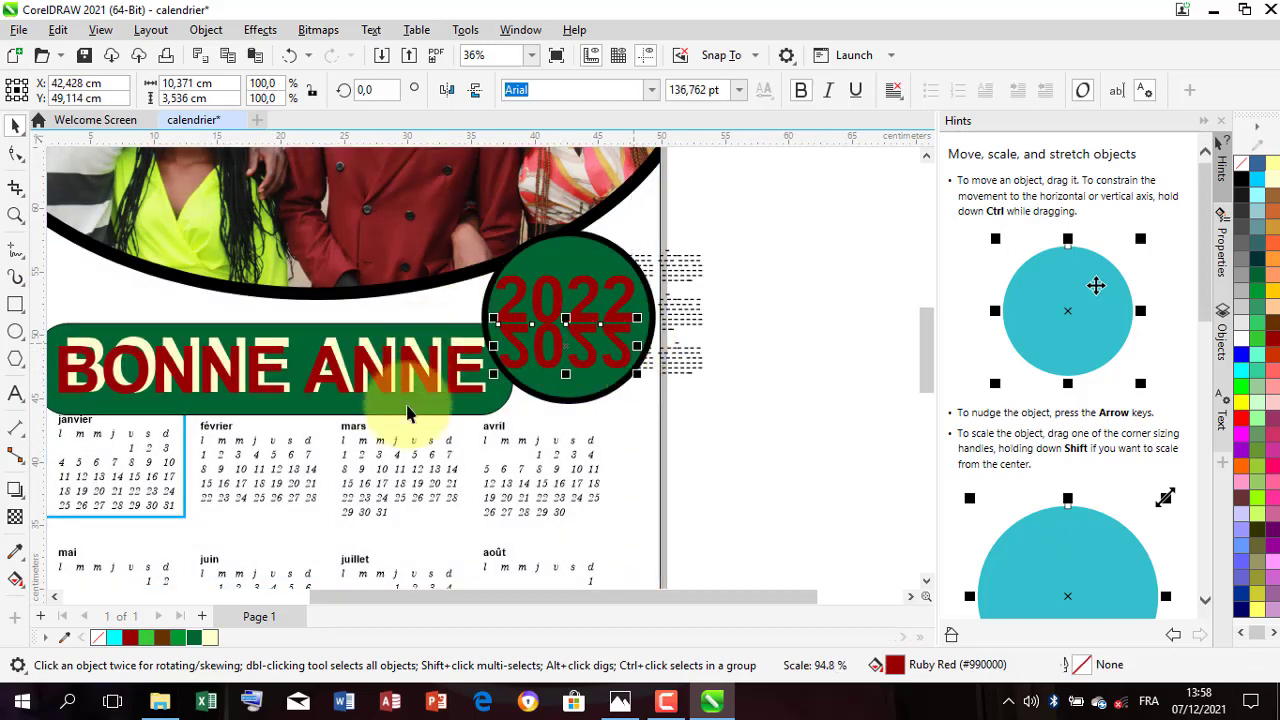
# Step: Fill the mirrored 2022 with Pale Yellow #FFFFCC and apply a uniform transparency of 68 for a reflection effect
pyautogui.click(210, 637)
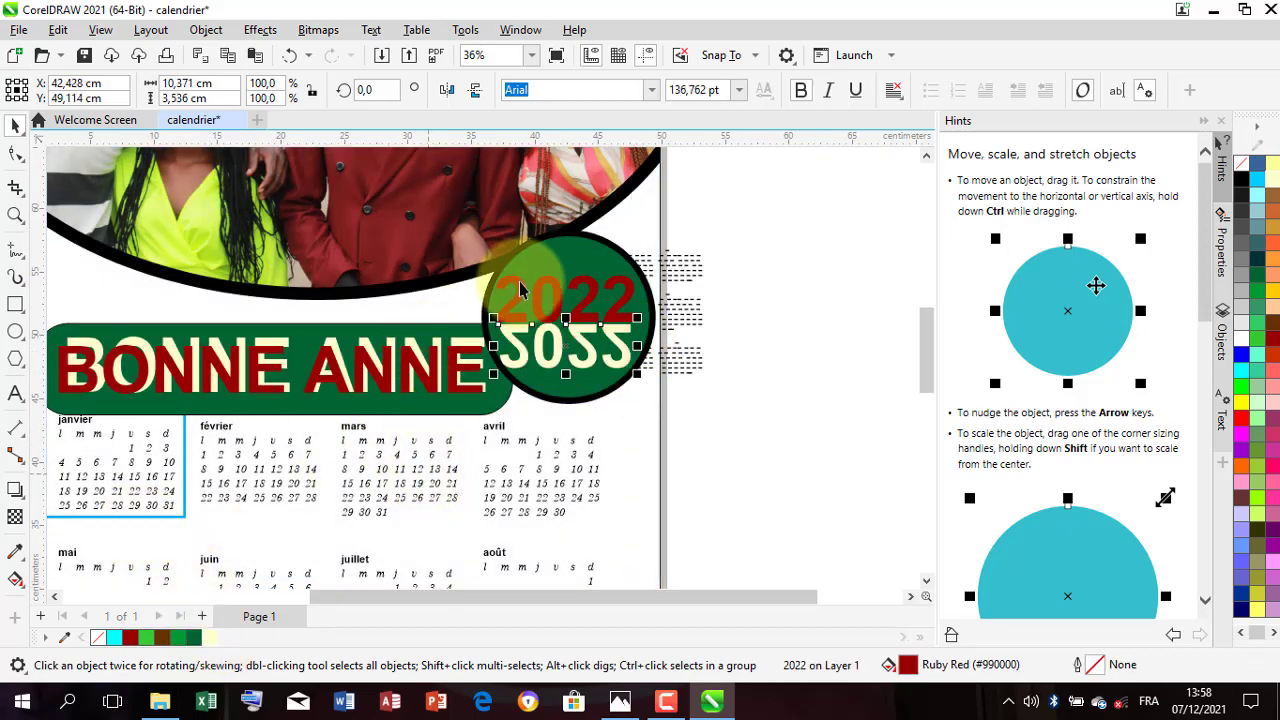
pyautogui.click(15, 556)
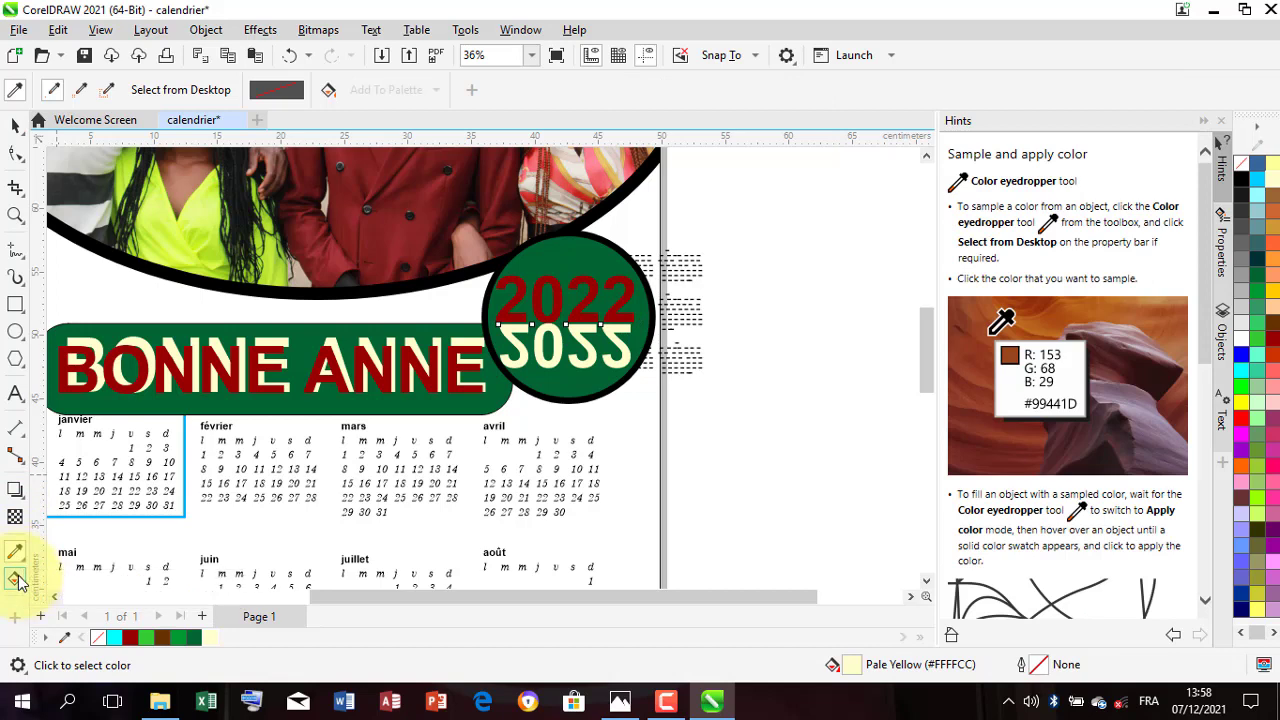
pyautogui.click(16, 491)
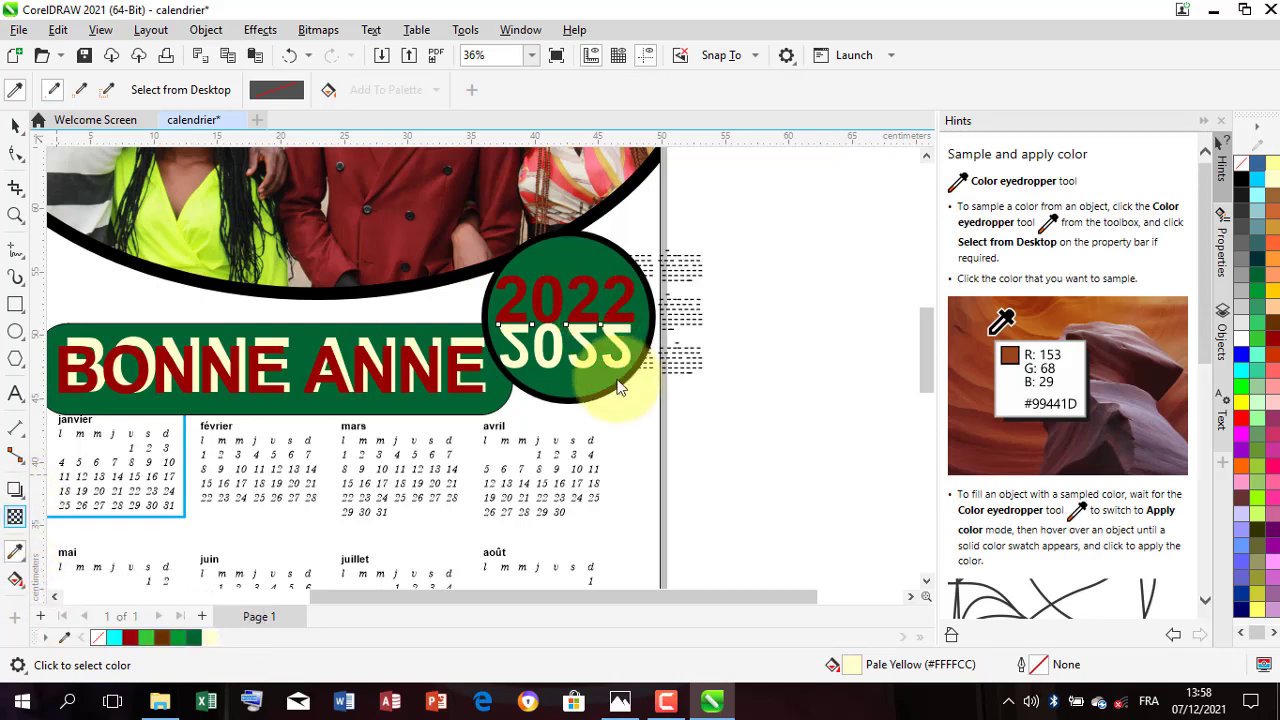
pyautogui.moveTo(547, 391); pyautogui.dragTo(553, 389)
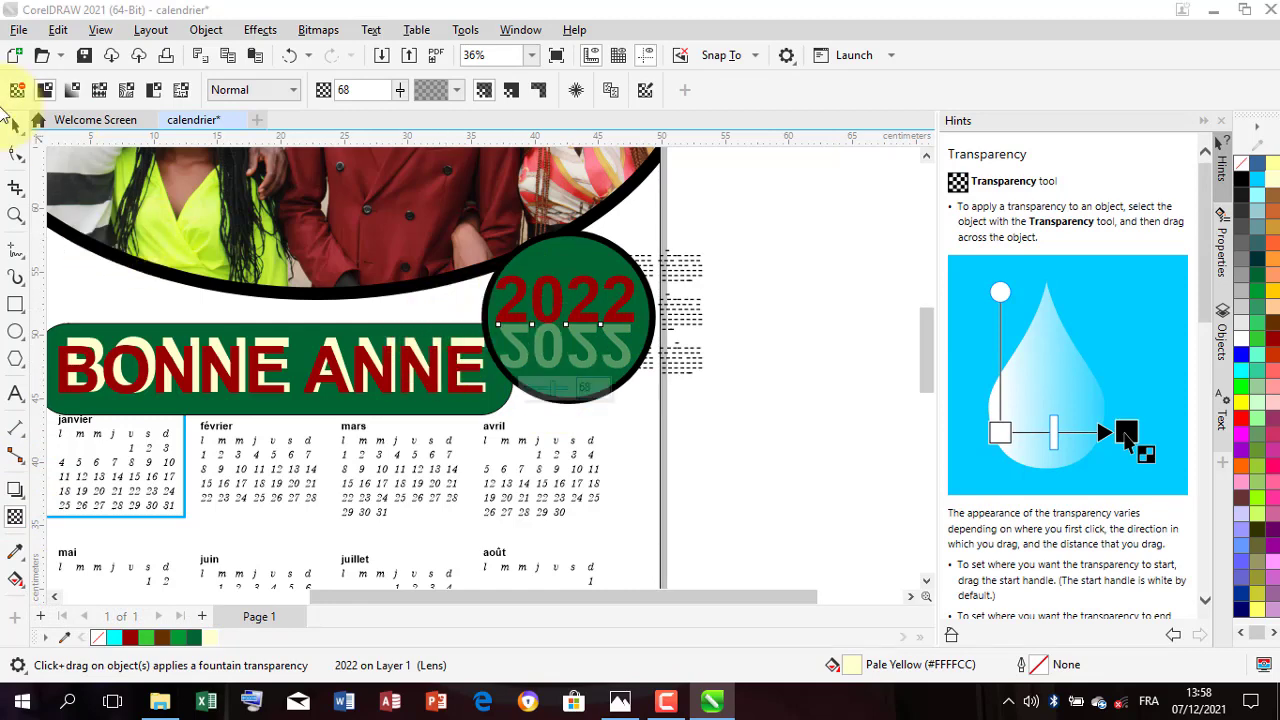
pyautogui.click(15, 125)
# Step: Give the upright red 2022 text a Pale Yellow #FFFFCC outline
pyautogui.click(630, 292)
pyautogui.scroll(1, 630, 292)
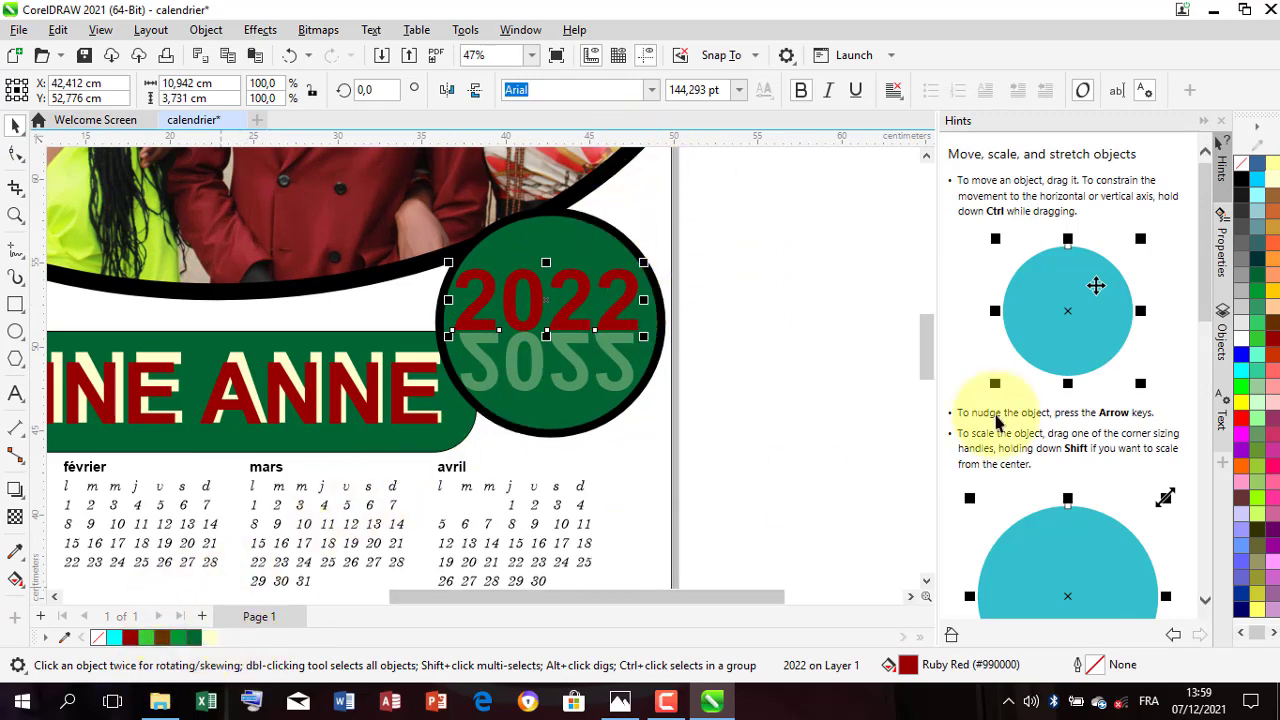
pyautogui.rightClick(210, 641)
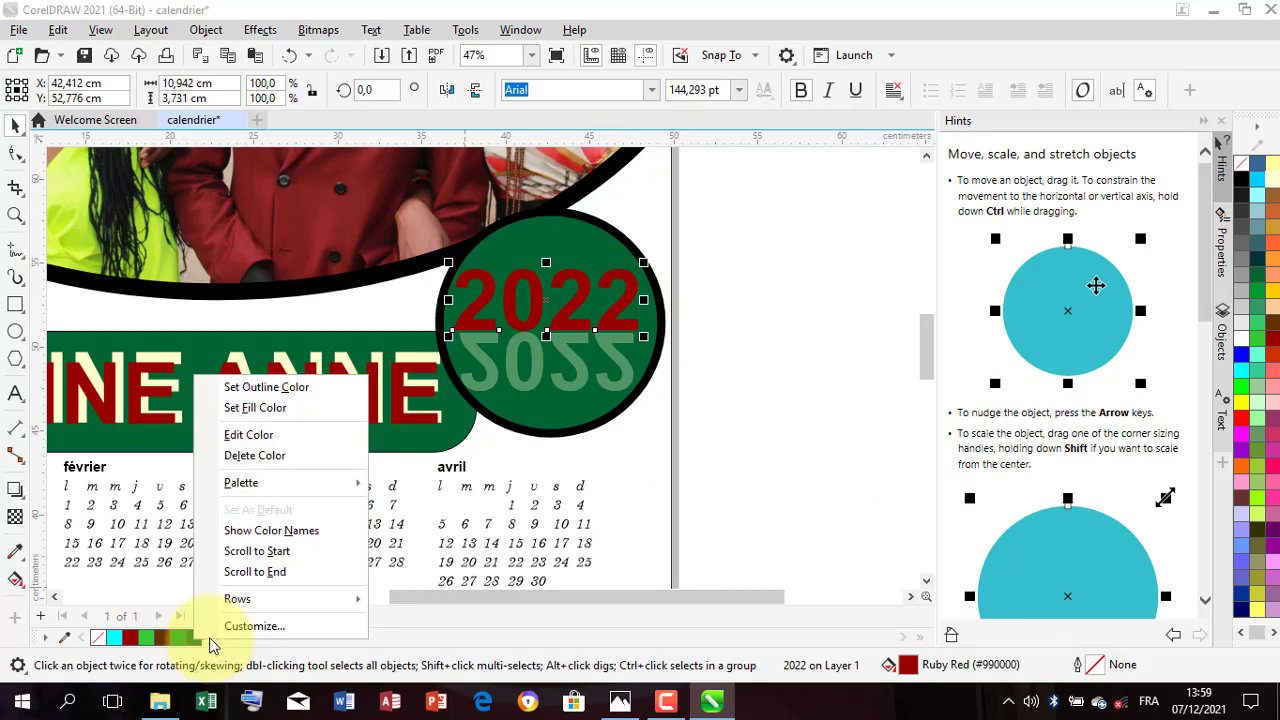
pyautogui.click(277, 386)
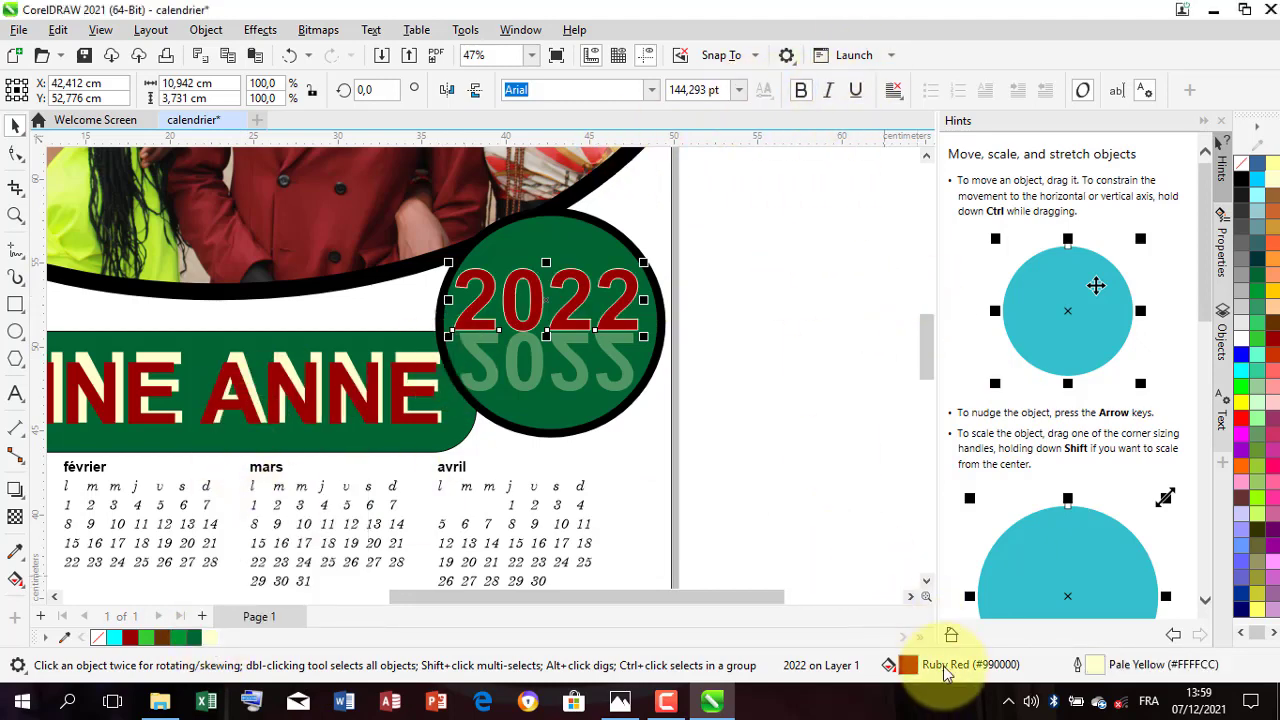
# Step: Set the outline width of the upright red 2022 text to 2.5 mm
pyautogui.doubleClick(1078, 664)
pyautogui.click(549, 240)
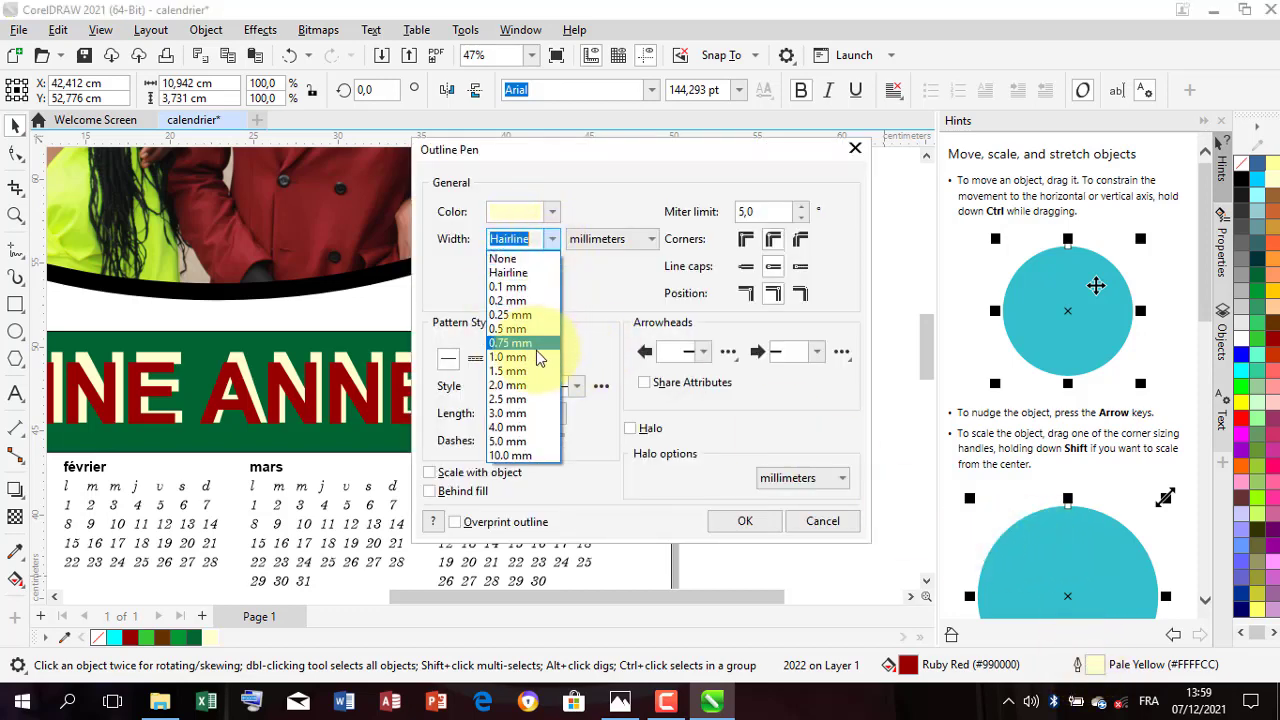
pyautogui.click(520, 400)
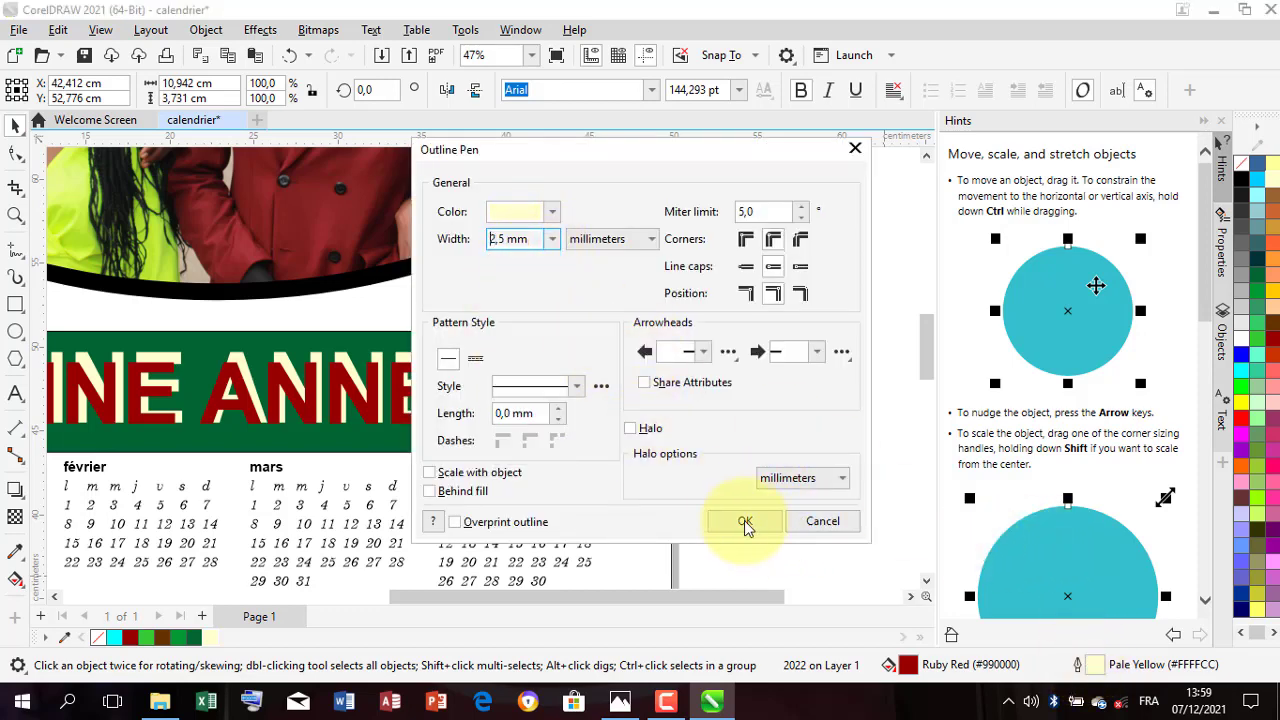
pyautogui.click(744, 520)
pyautogui.scroll(-2, 581, 387)
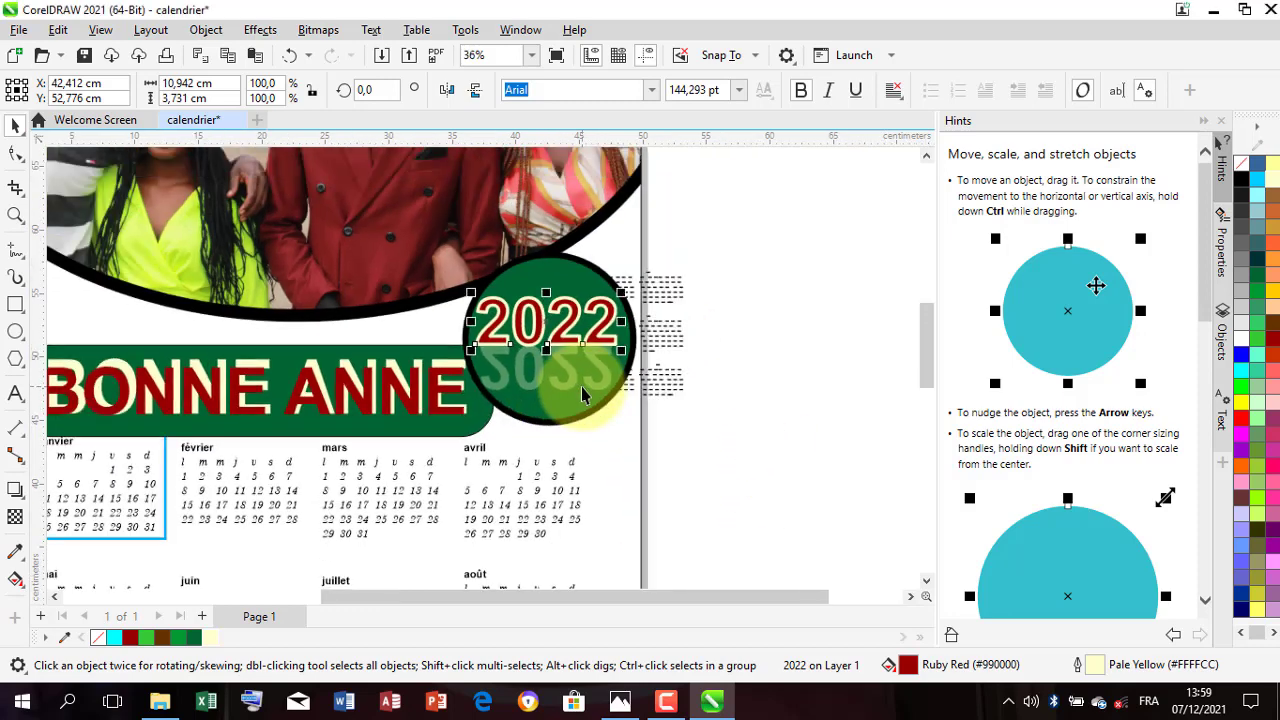
pyautogui.scroll(-4, 581, 387)
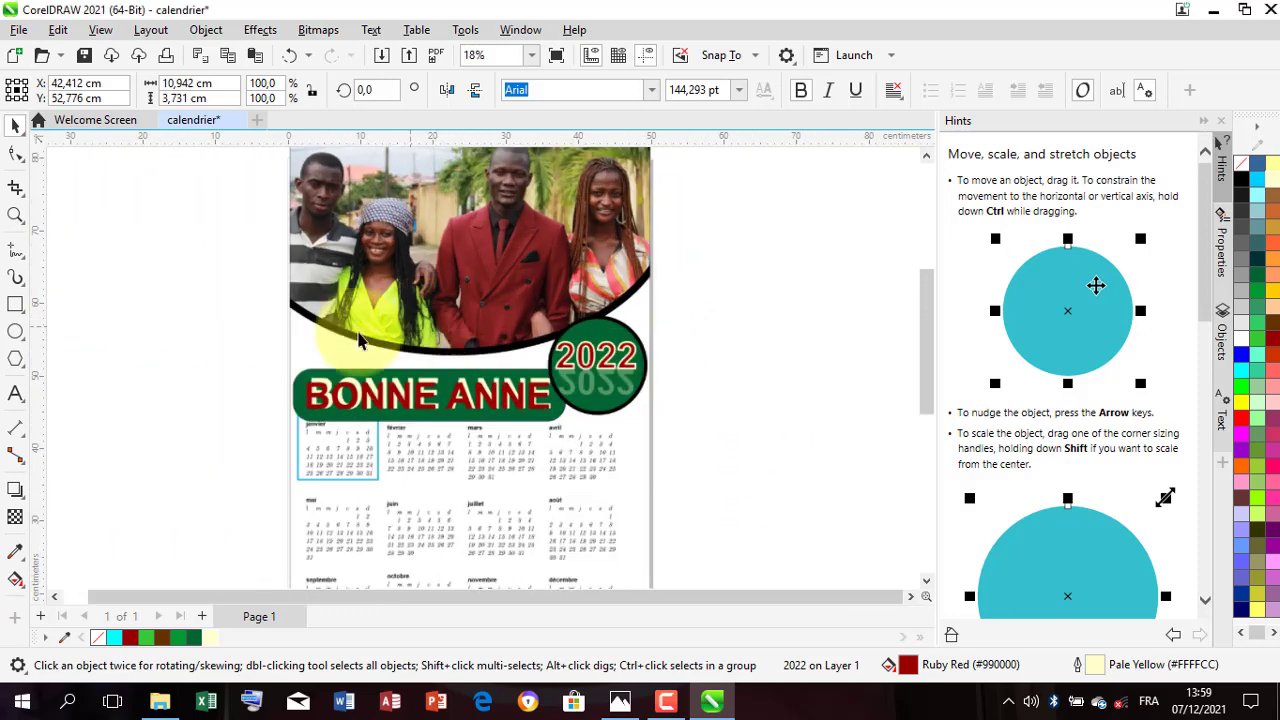
pyautogui.click(677, 429)
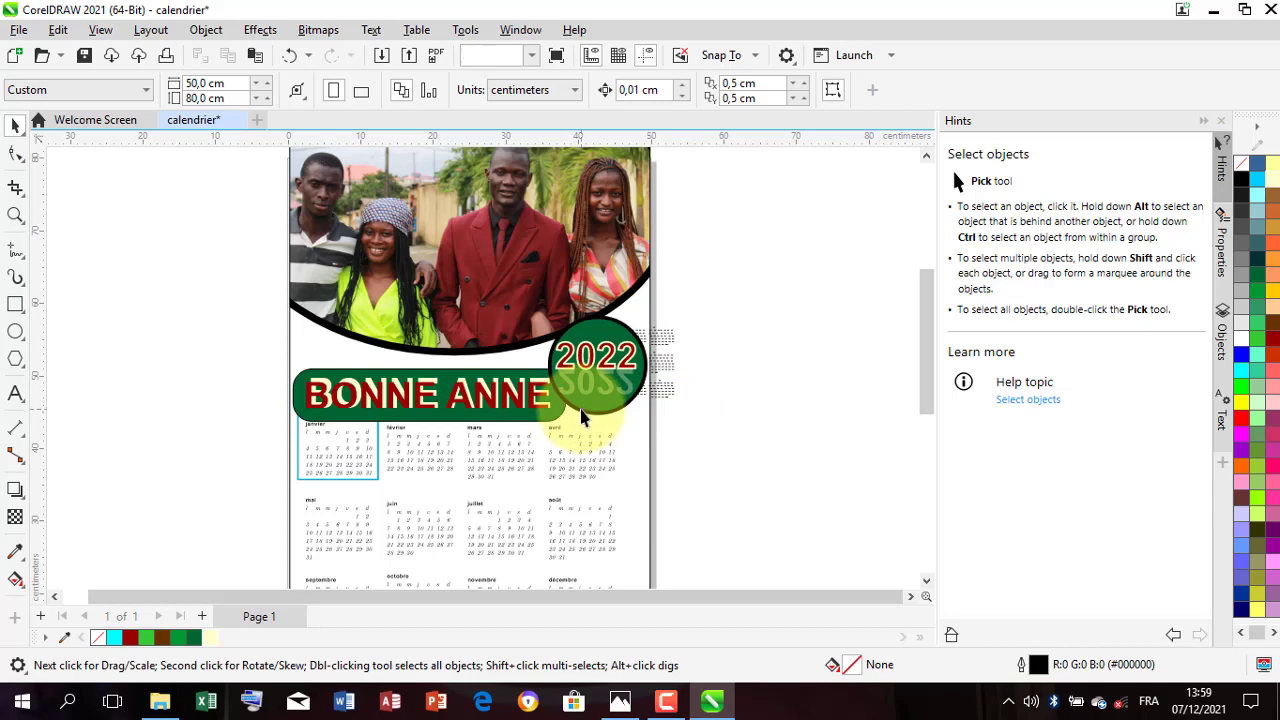
# Step: Duplicate the green badge circle twice and place the copies side by side over the lower-left part of the group photo
pyautogui.click(583, 417)
pyautogui.moveTo(583, 417); pyautogui.dragTo(340, 324)
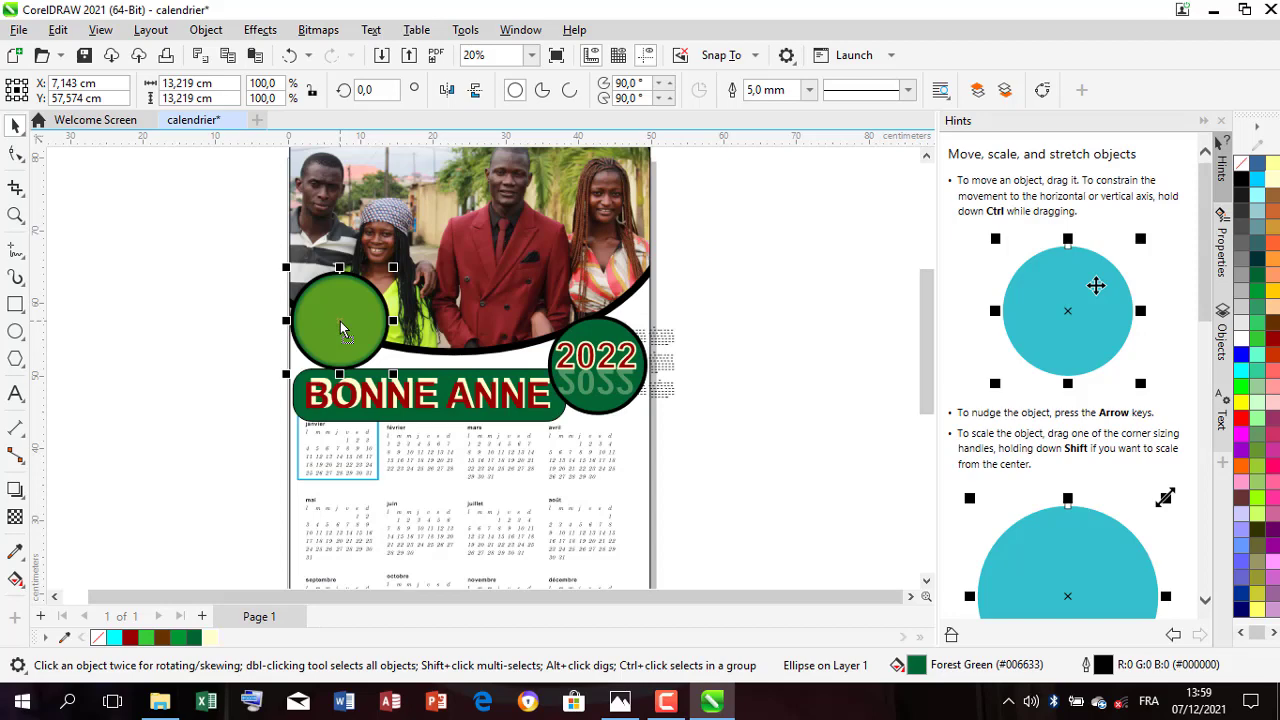
pyautogui.moveTo(340, 321); pyautogui.dragTo(457, 323)
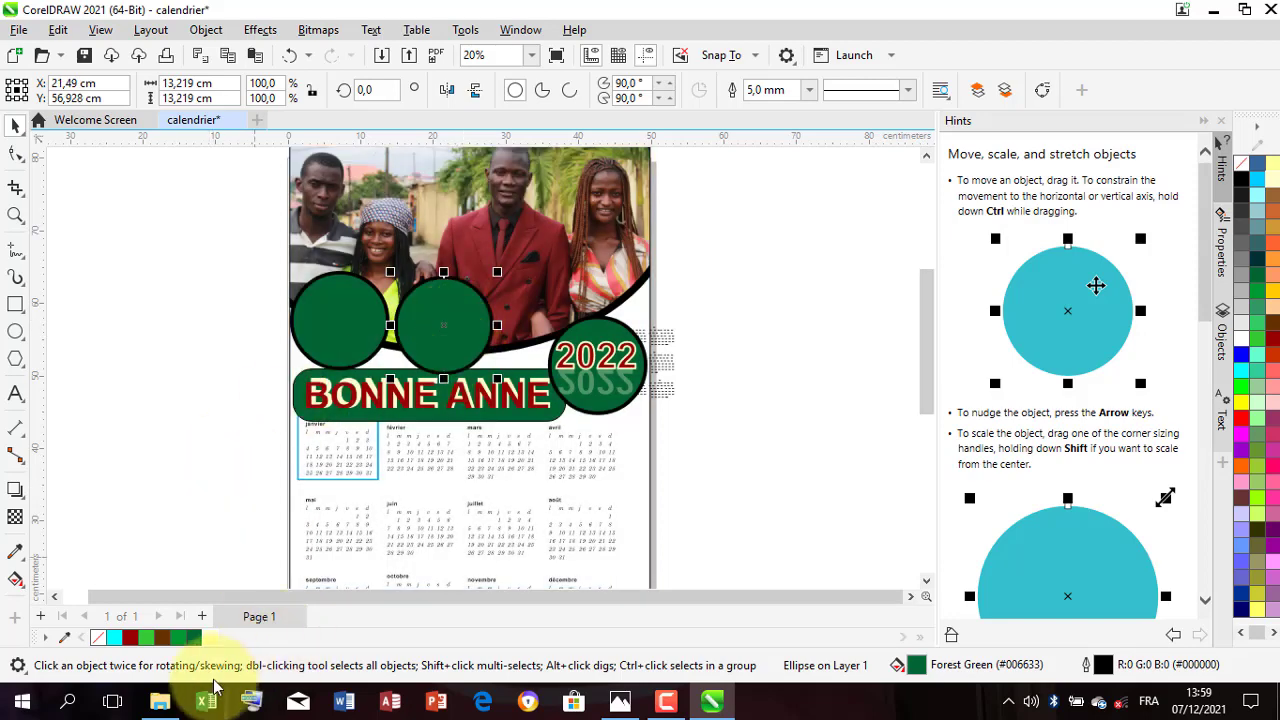
# Step: Bring portrait-3083403_1920 and portrait-of-young-woman-247878 from the Images folder in File Explorer into the calendar, beside the page
pyautogui.click(162, 701)
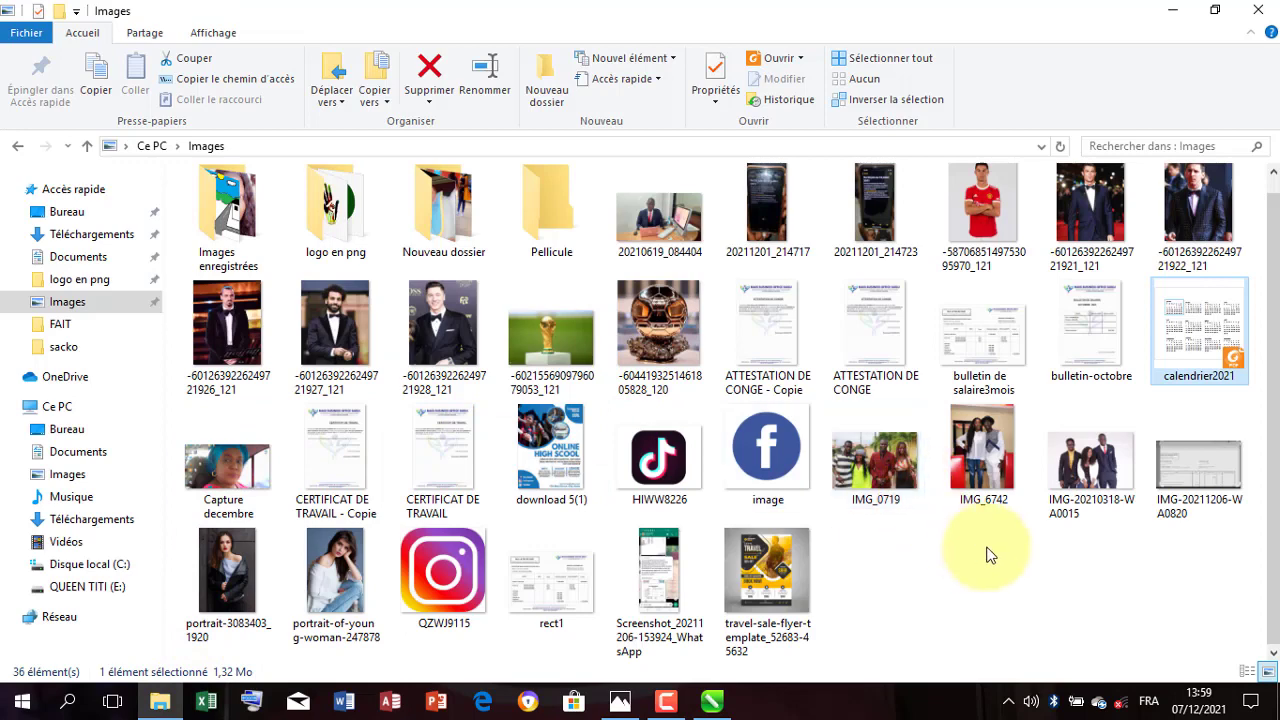
pyautogui.click(335, 572)
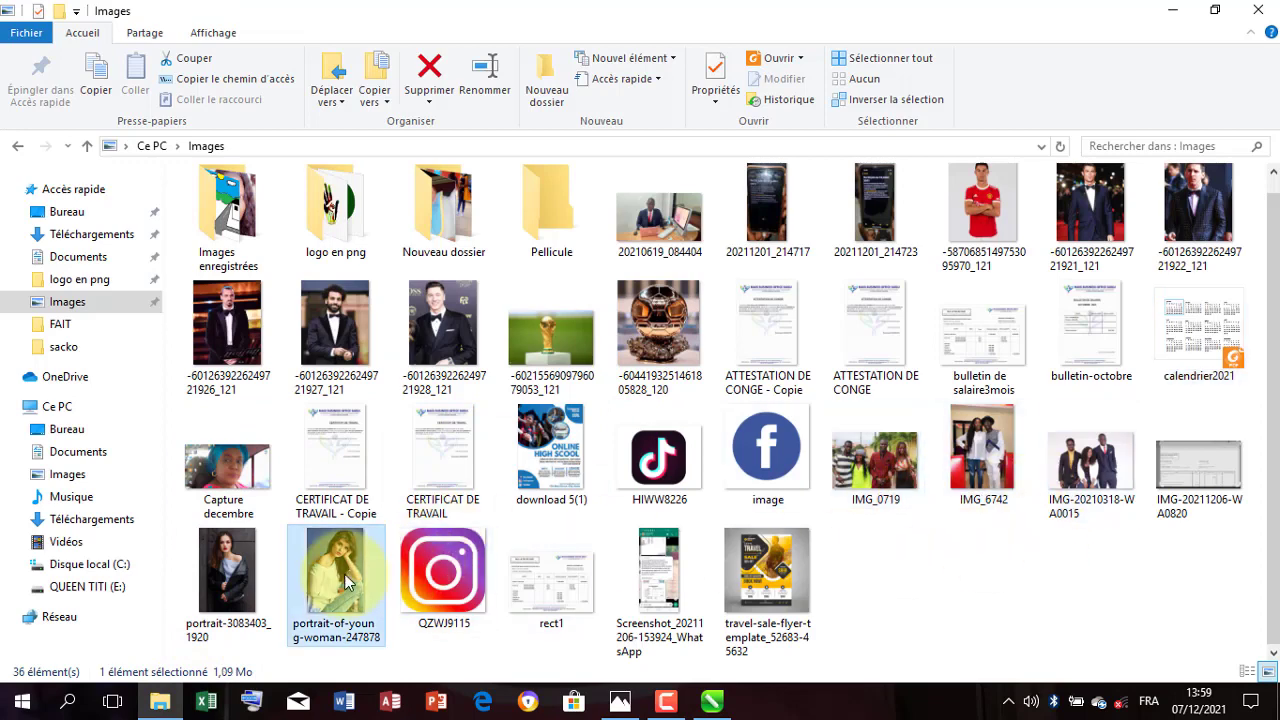
pyautogui.keyDown('ctrl'); pyautogui.click(242, 581); pyautogui.keyUp('ctrl')
pyautogui.moveTo(530, 594)
pyautogui.mouseDown()
pyautogui.moveTo(729, 680)
pyautogui.moveTo(716, 646)
pyautogui.moveTo(712, 418)
pyautogui.moveTo(746, 389)
pyautogui.mouseUp()
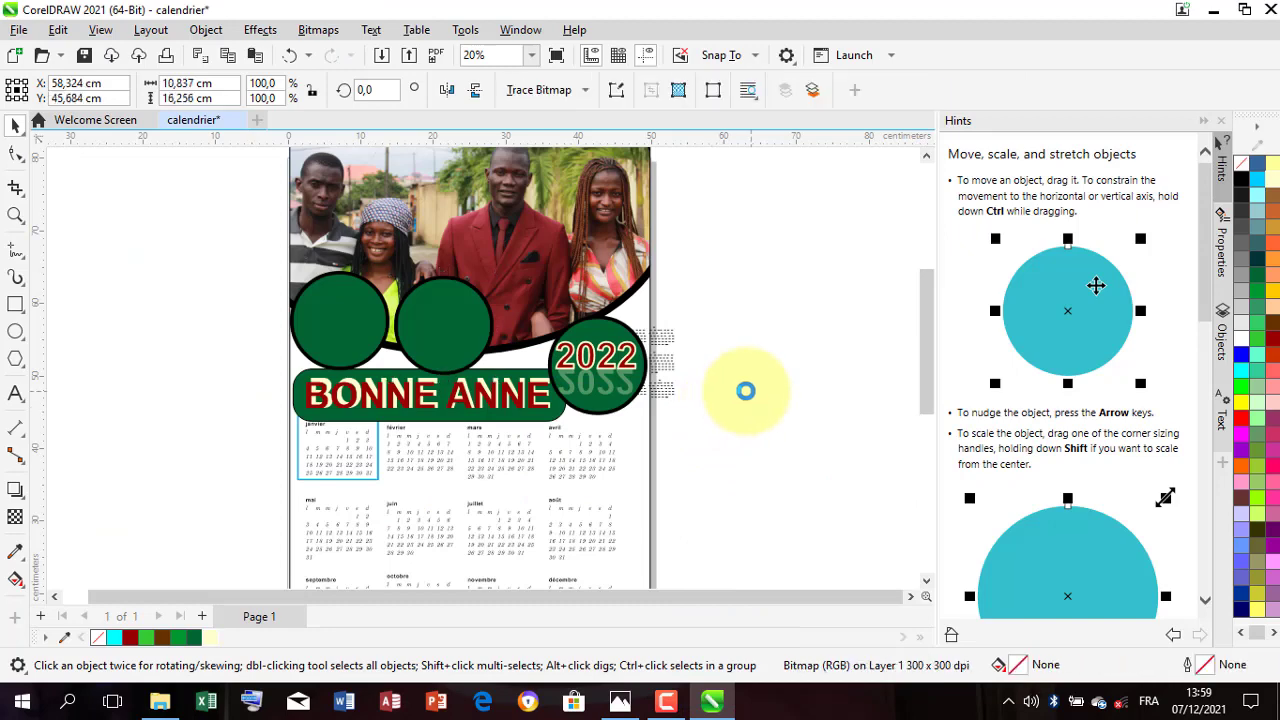
pyautogui.scroll(-1, 206, 330)
pyautogui.click(162, 308)
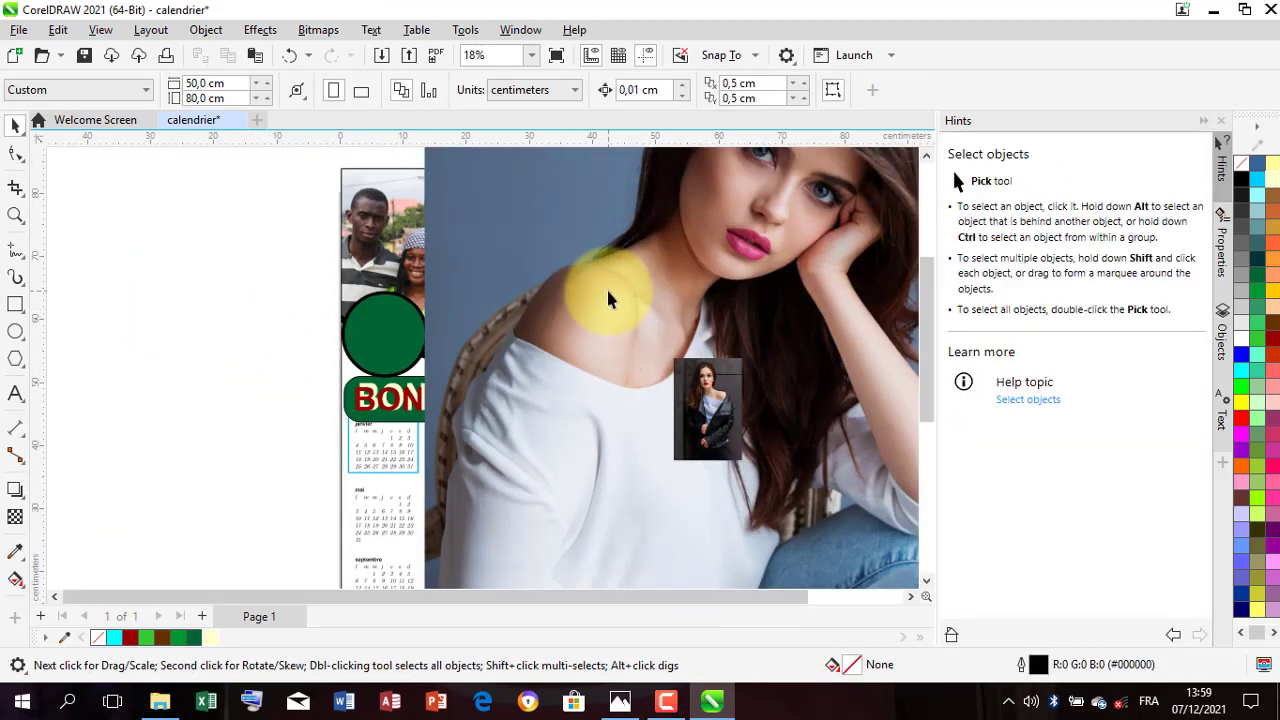
# Step: Try to PowerClip the large portrait inside the leftmost green circle on the group photo
pyautogui.click(608, 289)
pyautogui.rightClick(608, 290)
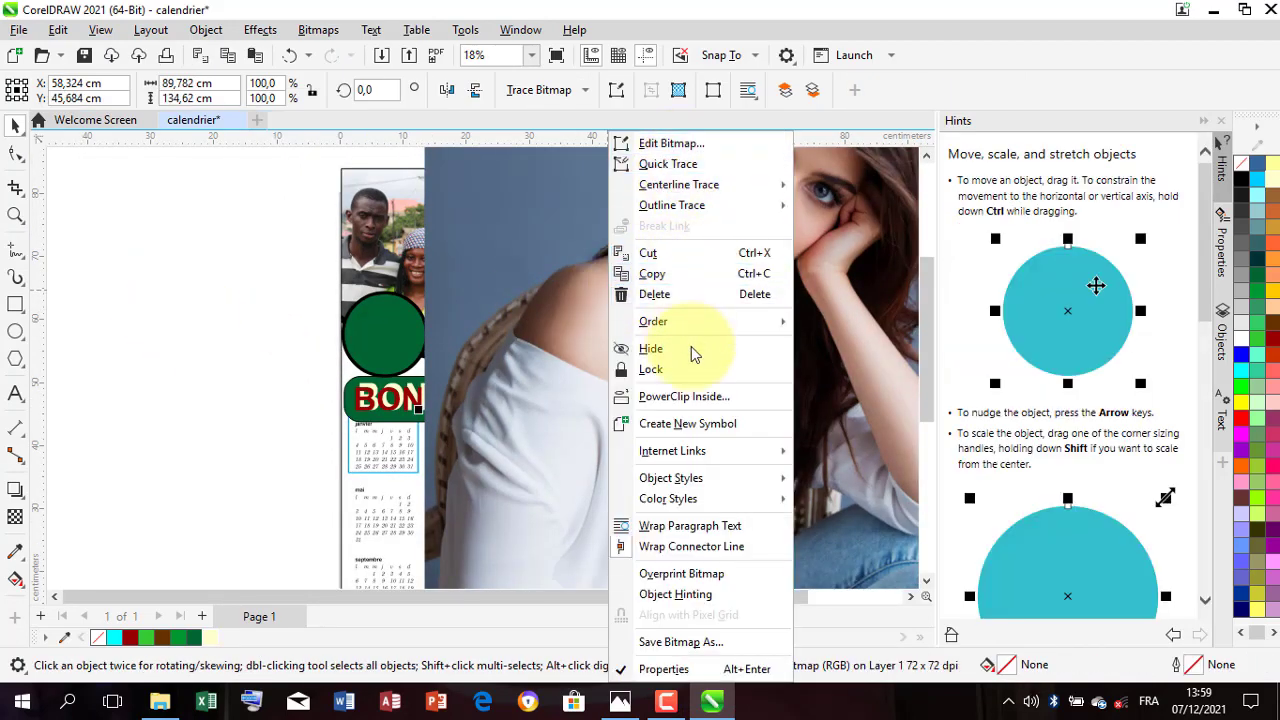
pyautogui.click(684, 396)
pyautogui.click(343, 352)
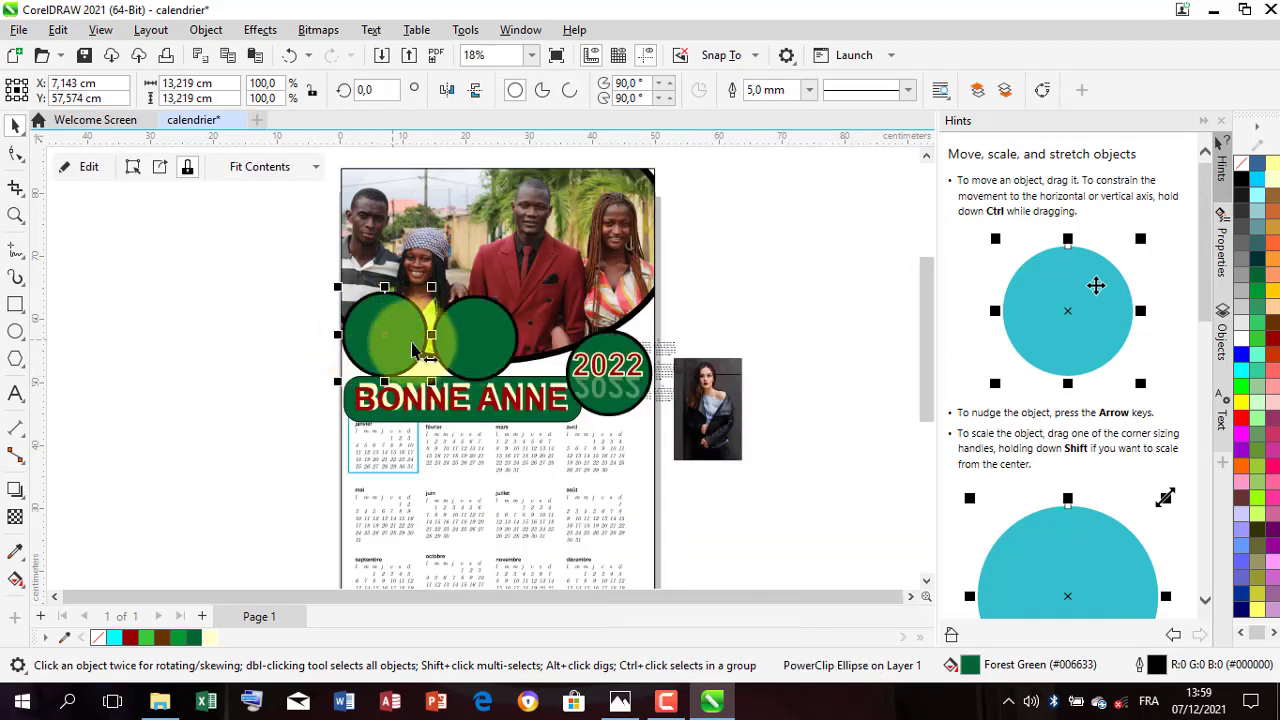
pyautogui.moveTo(413, 350); pyautogui.dragTo(392, 310)
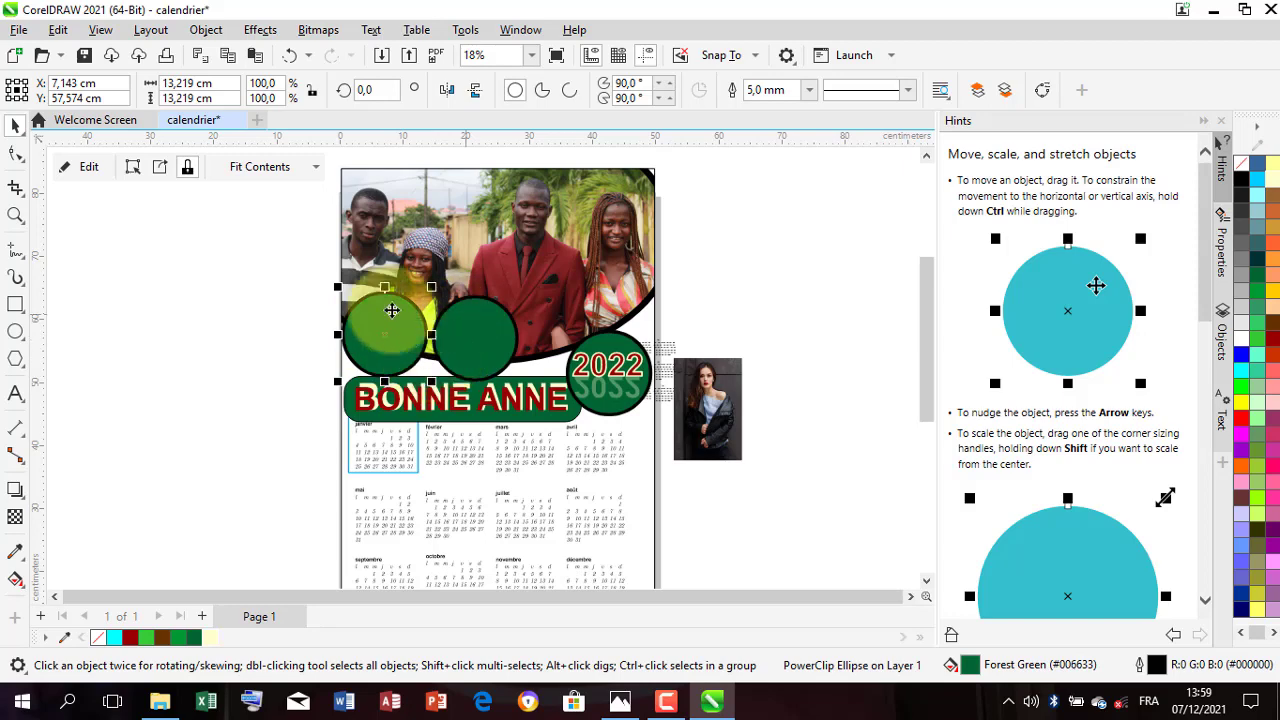
pyautogui.click(205, 290)
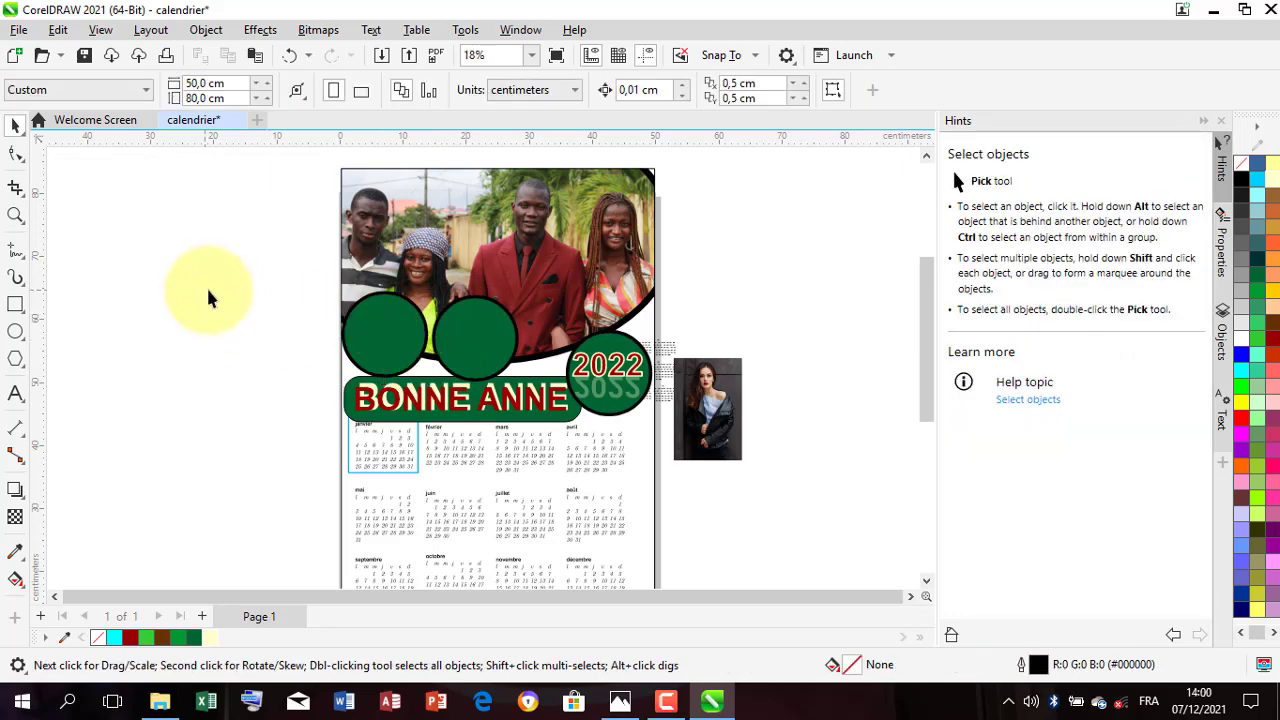
# Step: Move the leftmost green circle off the page into the empty area beside it and PowerClip the large portrait inside it
pyautogui.click(388, 342)
pyautogui.moveTo(388, 347); pyautogui.dragTo(231, 320)
pyautogui.rightClick(559, 313)
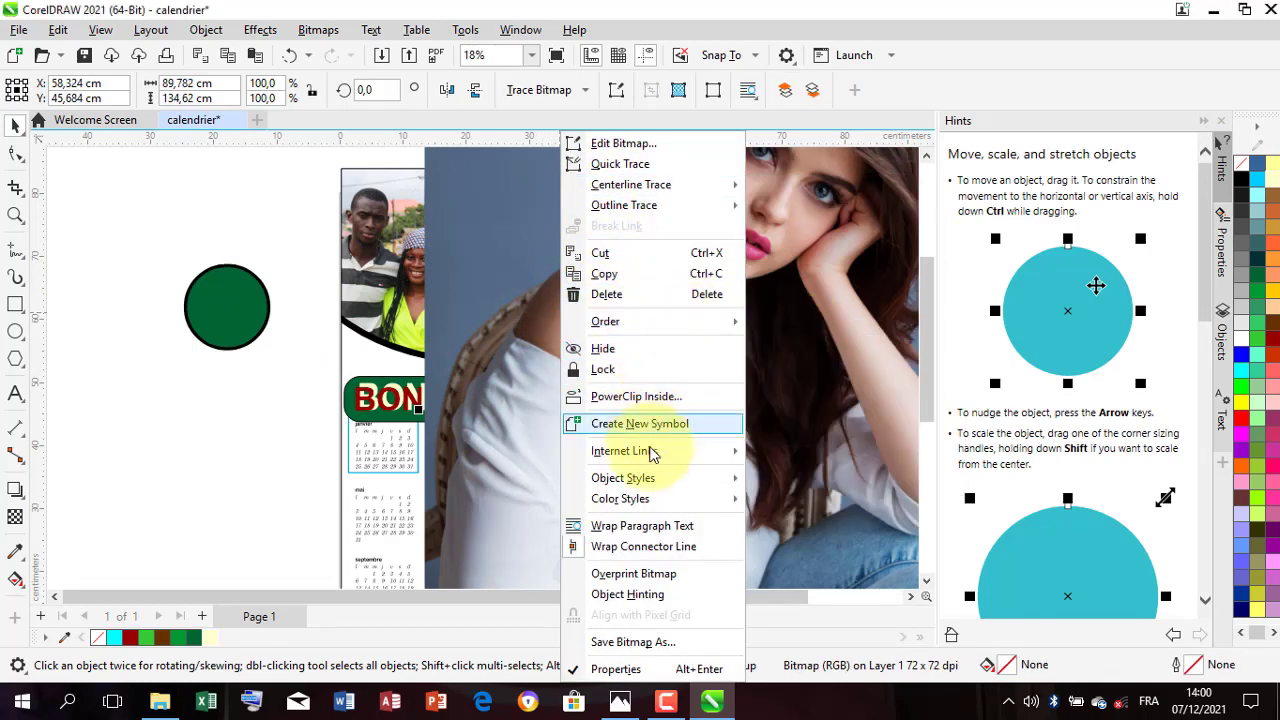
pyautogui.click(636, 396)
pyautogui.click(188, 332)
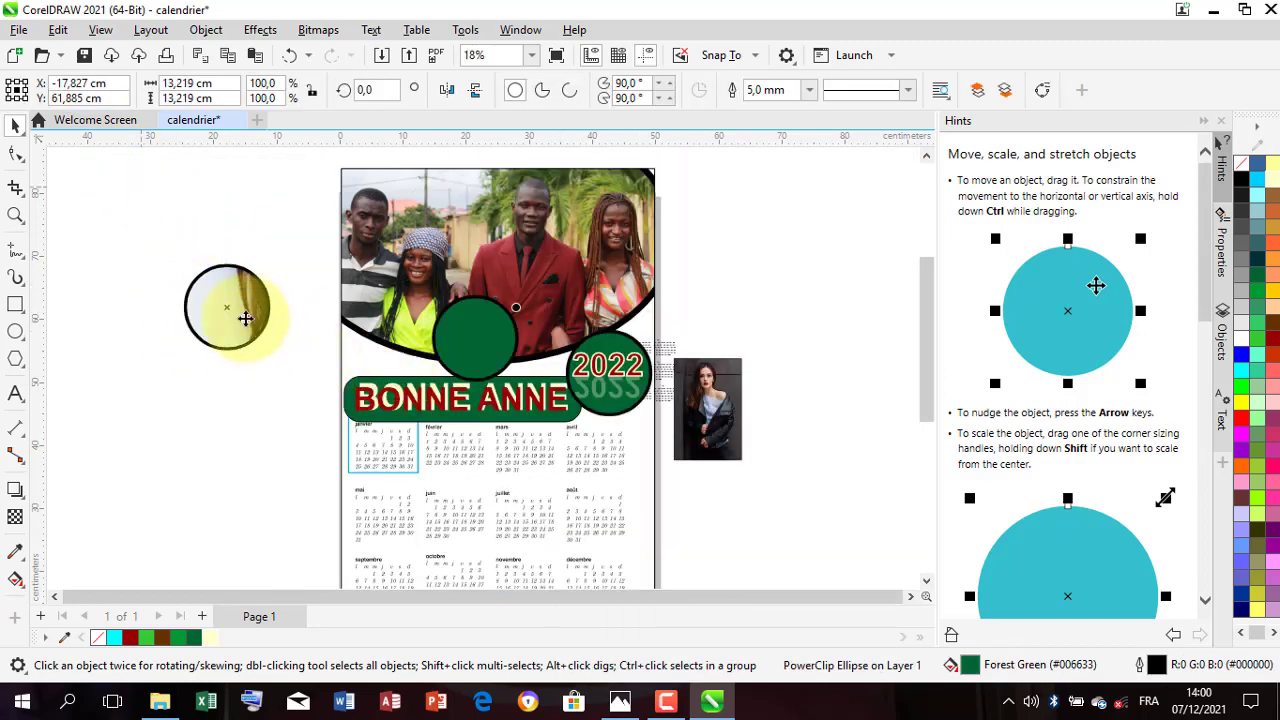
# Step: Scale the clipped portrait to about 14.4 by 21.6 cm, centre it in its circle and return the circle to the group photo's lower-left corner
pyautogui.click(226, 310)
pyautogui.moveTo(223, 315); pyautogui.dragTo(219, 317)
pyautogui.scroll(-3, 465, 348)
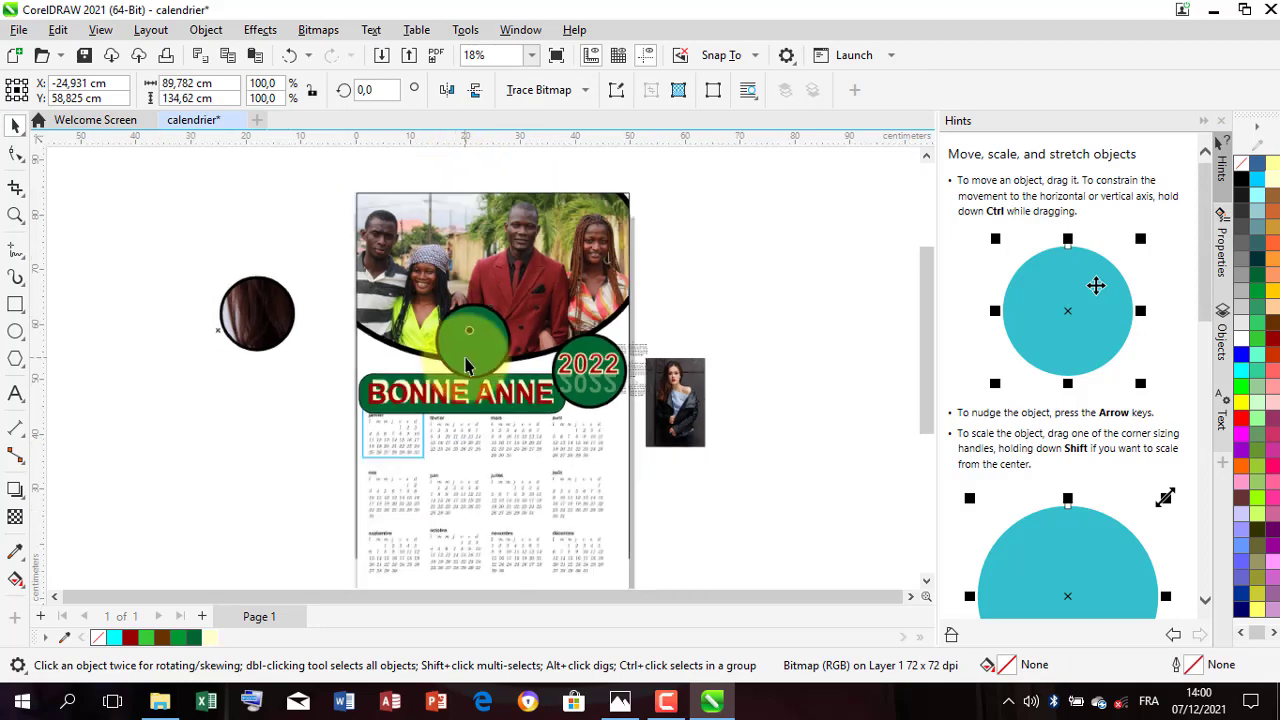
pyautogui.scroll(-2, 308, 318)
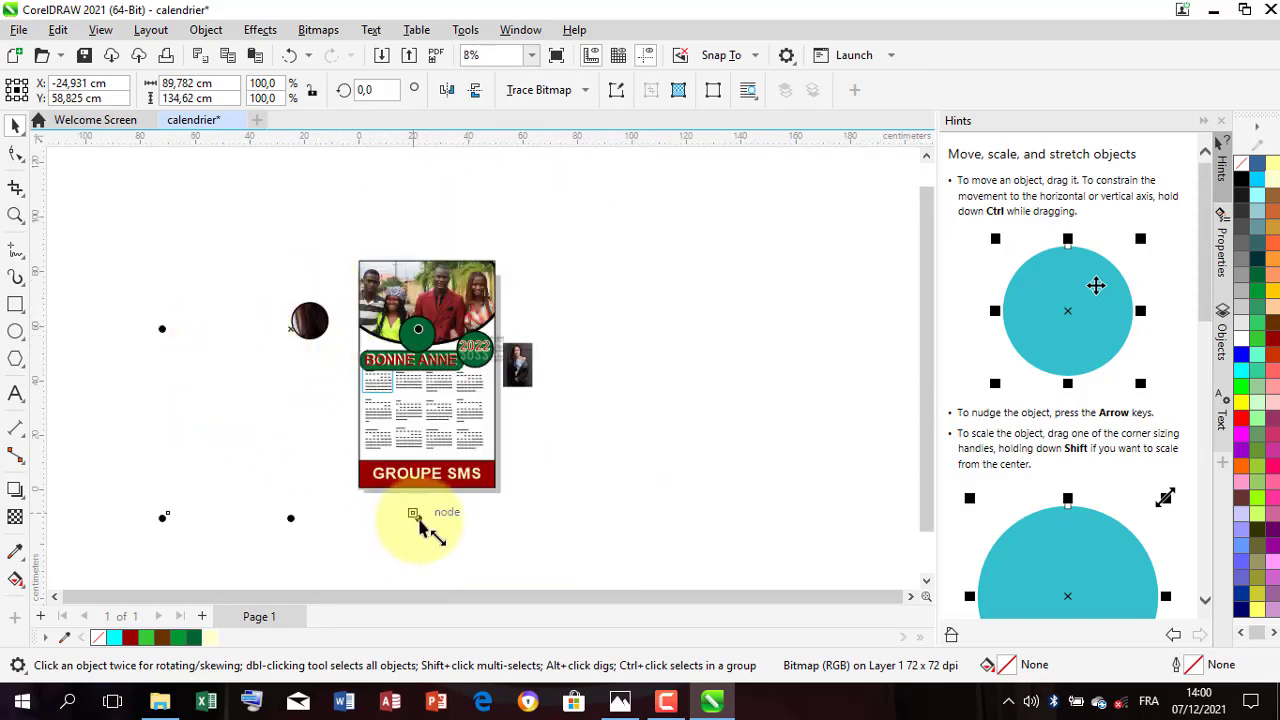
pyautogui.moveTo(420, 525); pyautogui.dragTo(330, 385)
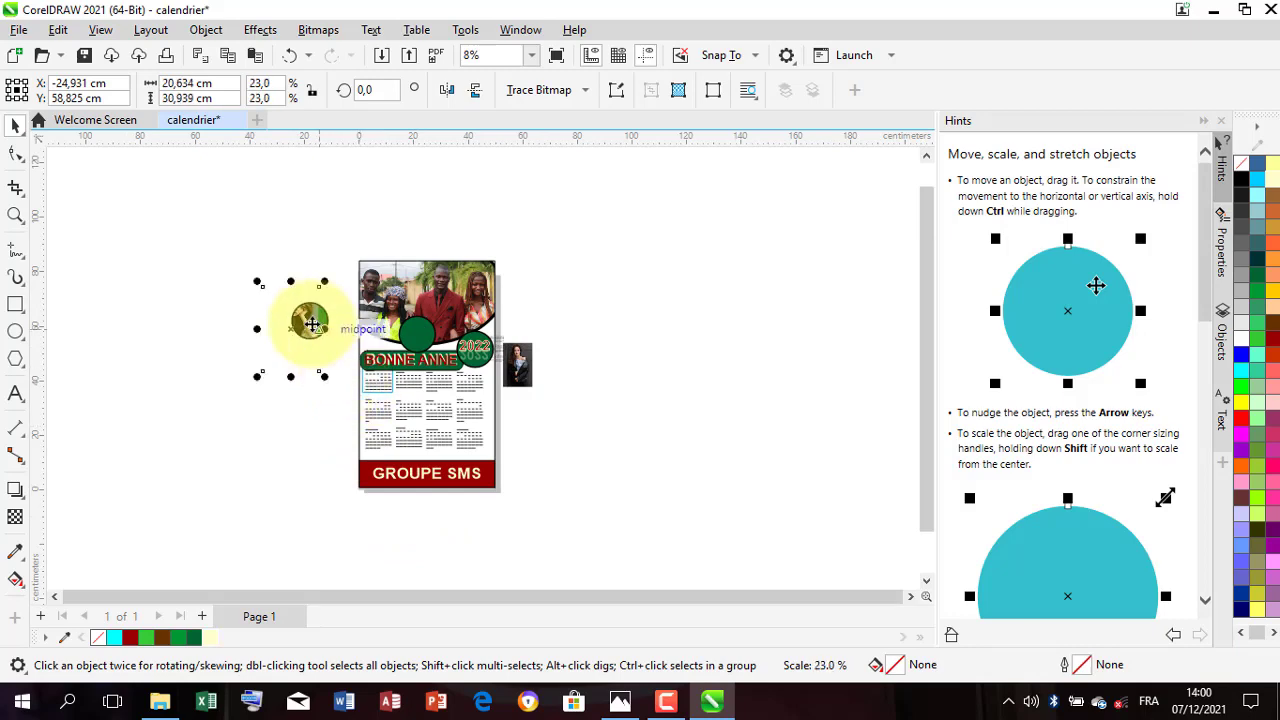
pyautogui.scroll(2, 310, 320)
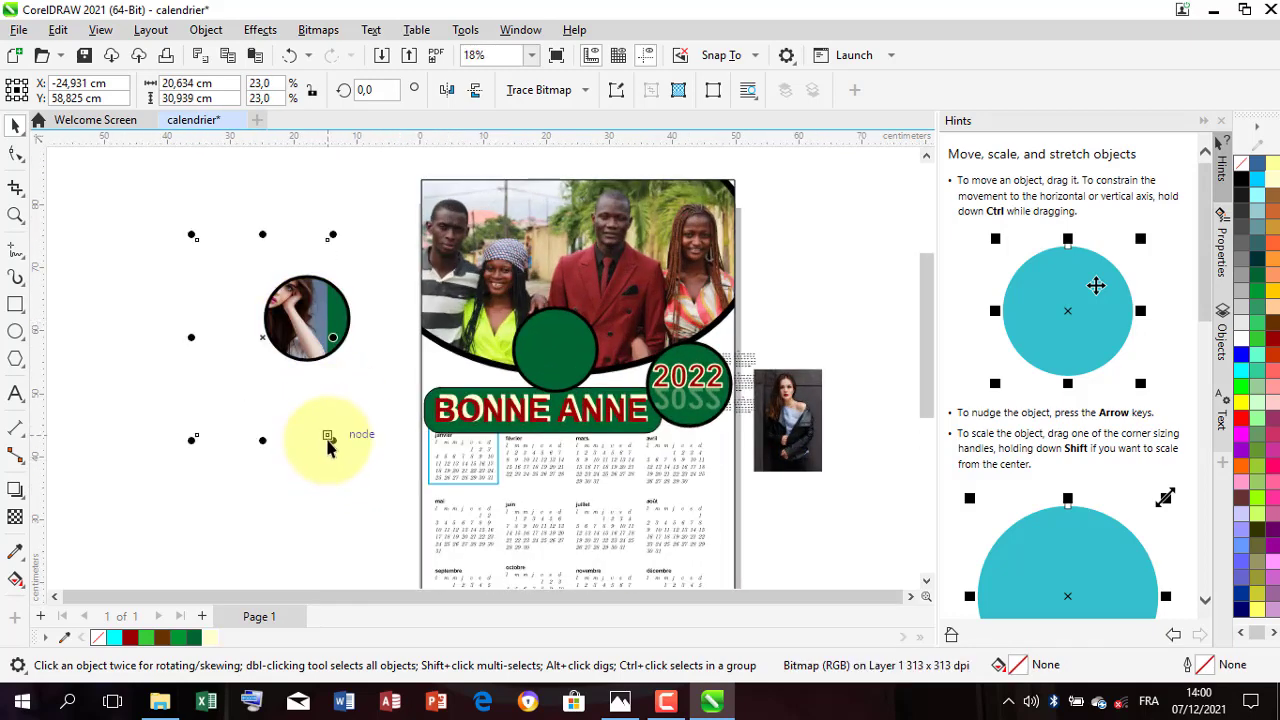
pyautogui.moveTo(331, 439); pyautogui.dragTo(308, 401)
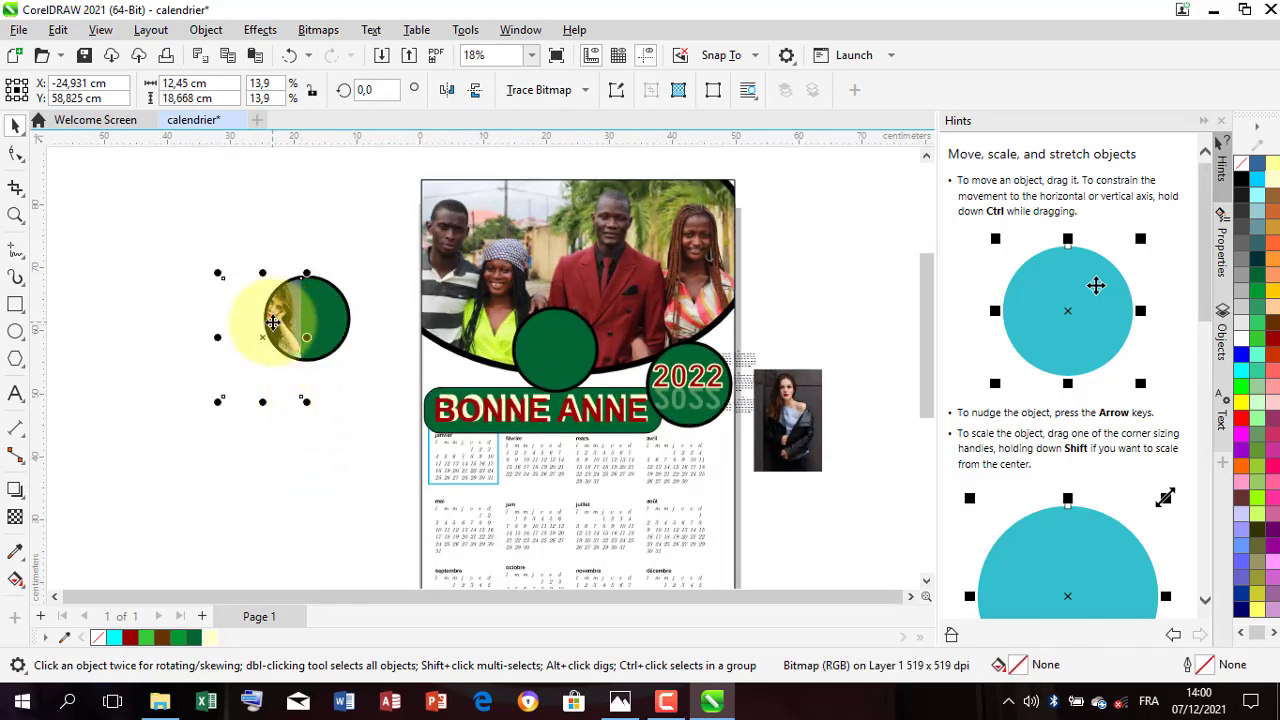
pyautogui.moveTo(273, 322); pyautogui.dragTo(318, 320)
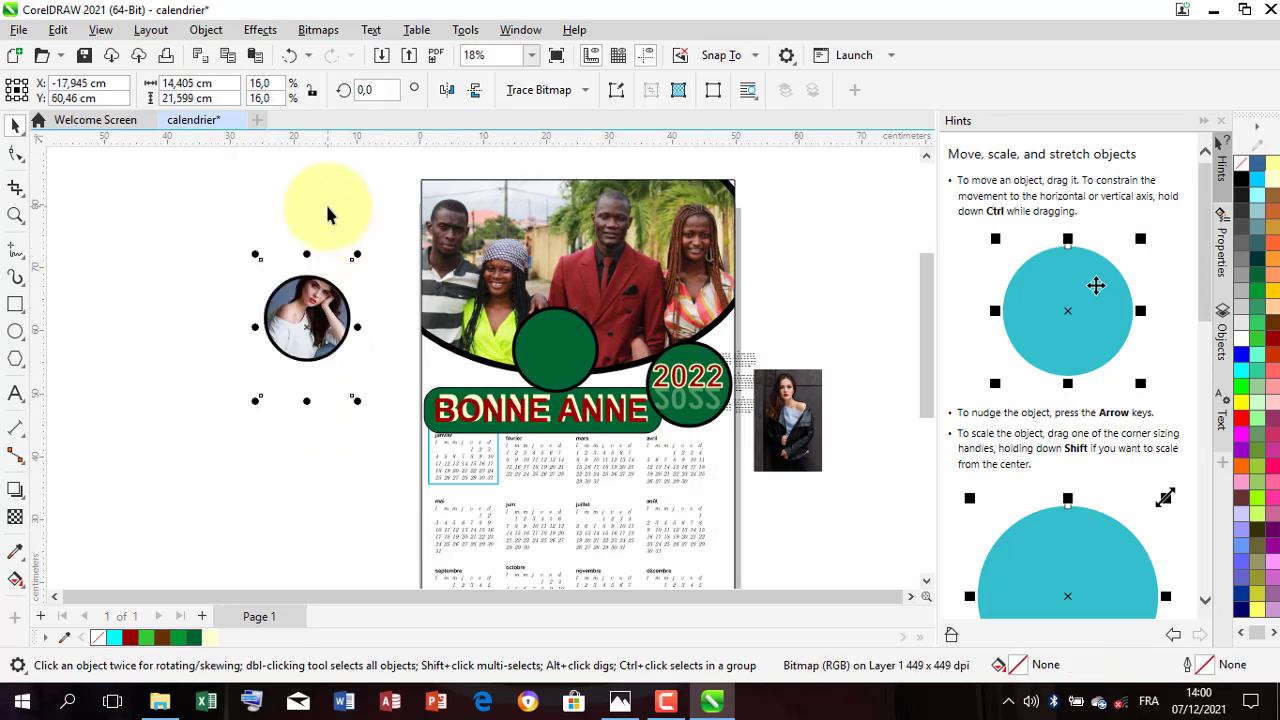
pyautogui.click(366, 377)
pyautogui.scroll(-2, 347, 366)
# Step: Move the remaining empty green circle off the page and PowerClip the dark-background portrait inside it
pyautogui.moveTo(347, 366)
pyautogui.mouseDown()
pyautogui.moveTo(481, 400)
pyautogui.moveTo(470, 380)
pyautogui.moveTo(366, 380)
pyautogui.mouseUp()
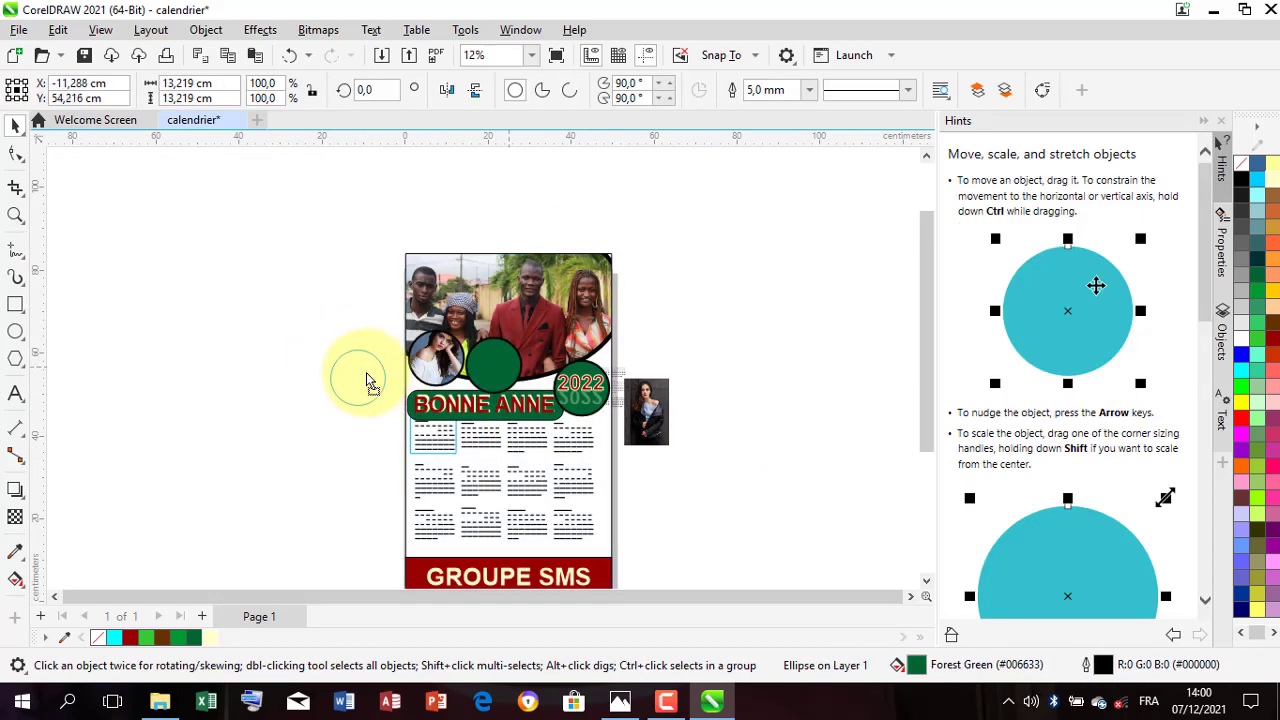
pyautogui.rightClick(645, 425)
pyautogui.click(713, 394)
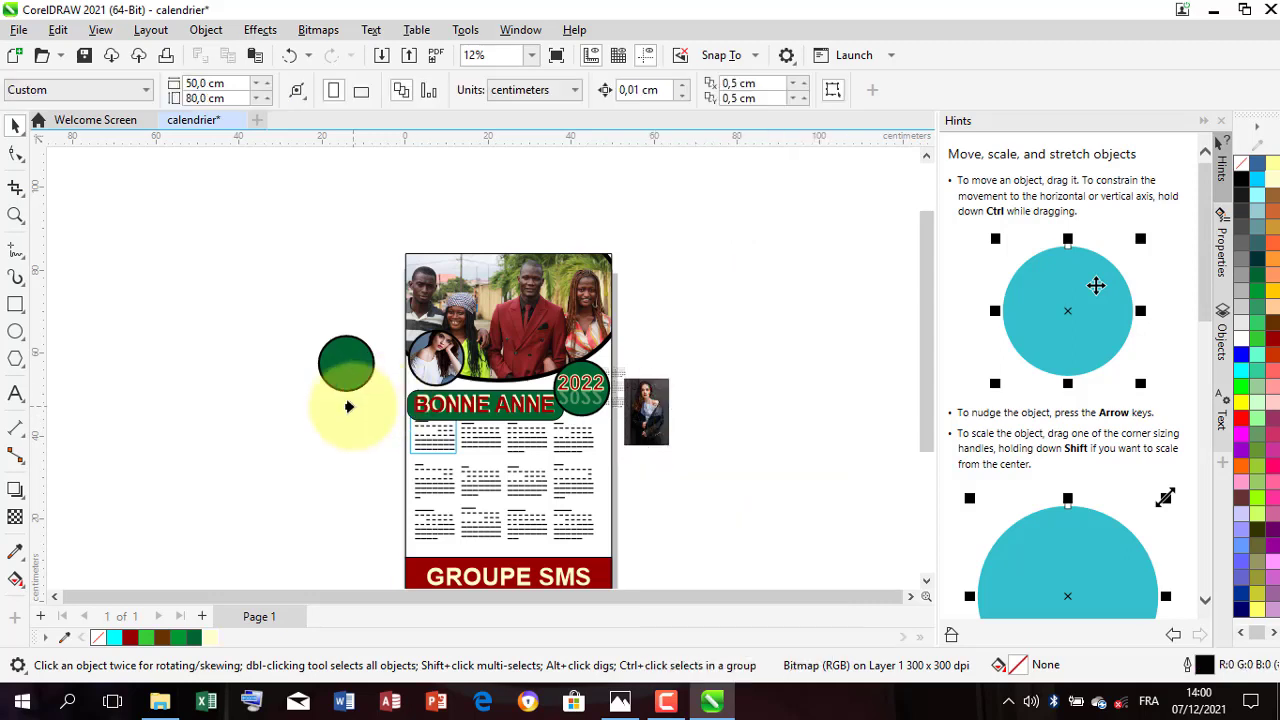
pyautogui.click(341, 390)
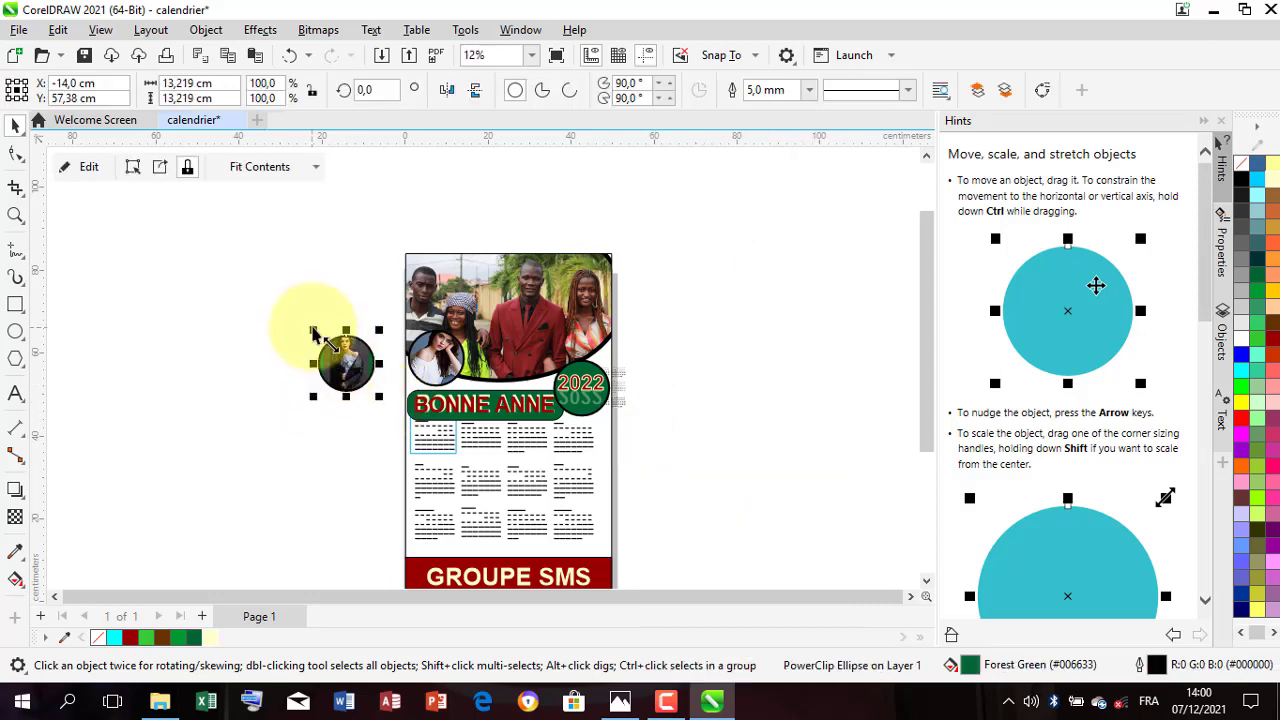
# Step: Adjust the dark-background portrait to fill its circle and place the circle beside the first portrait, at about X 20.7, Y 56.7 cm
pyautogui.click(132, 167)
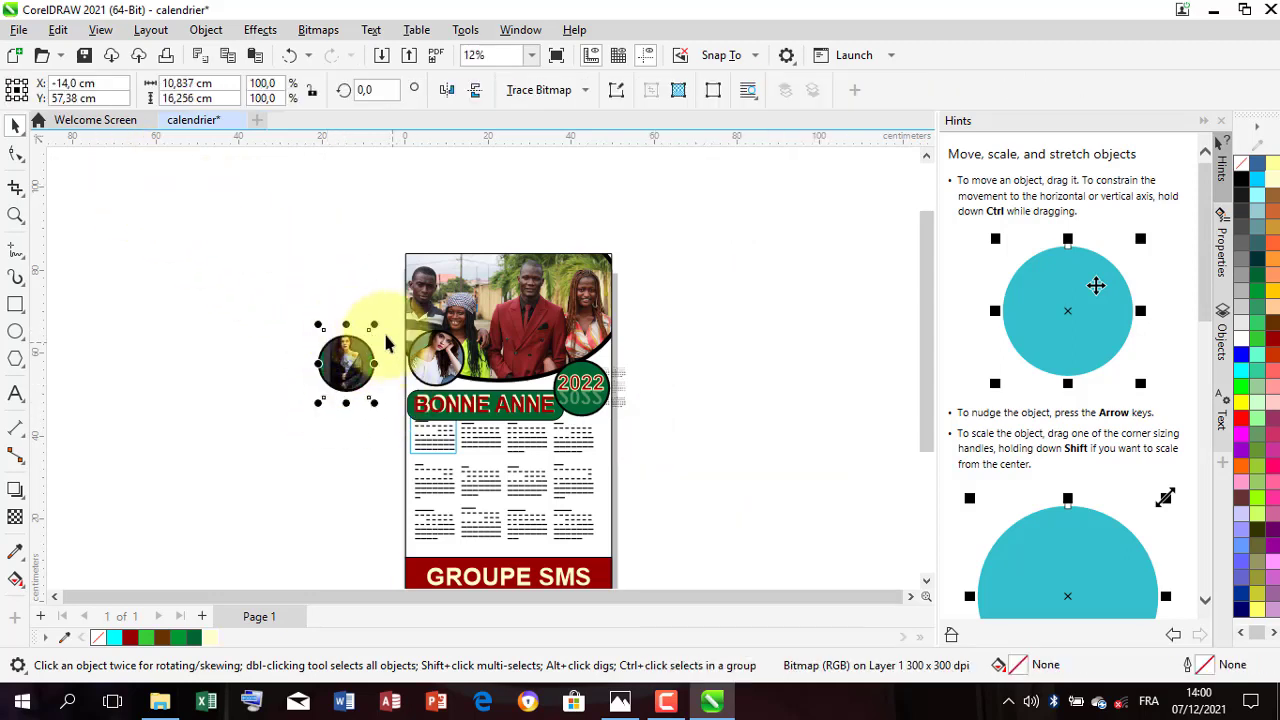
pyautogui.moveTo(378, 333); pyautogui.dragTo(542, 377)
pyautogui.scroll(1, 343, 371)
pyautogui.click(369, 252)
pyautogui.scroll(-1, 583, 466)
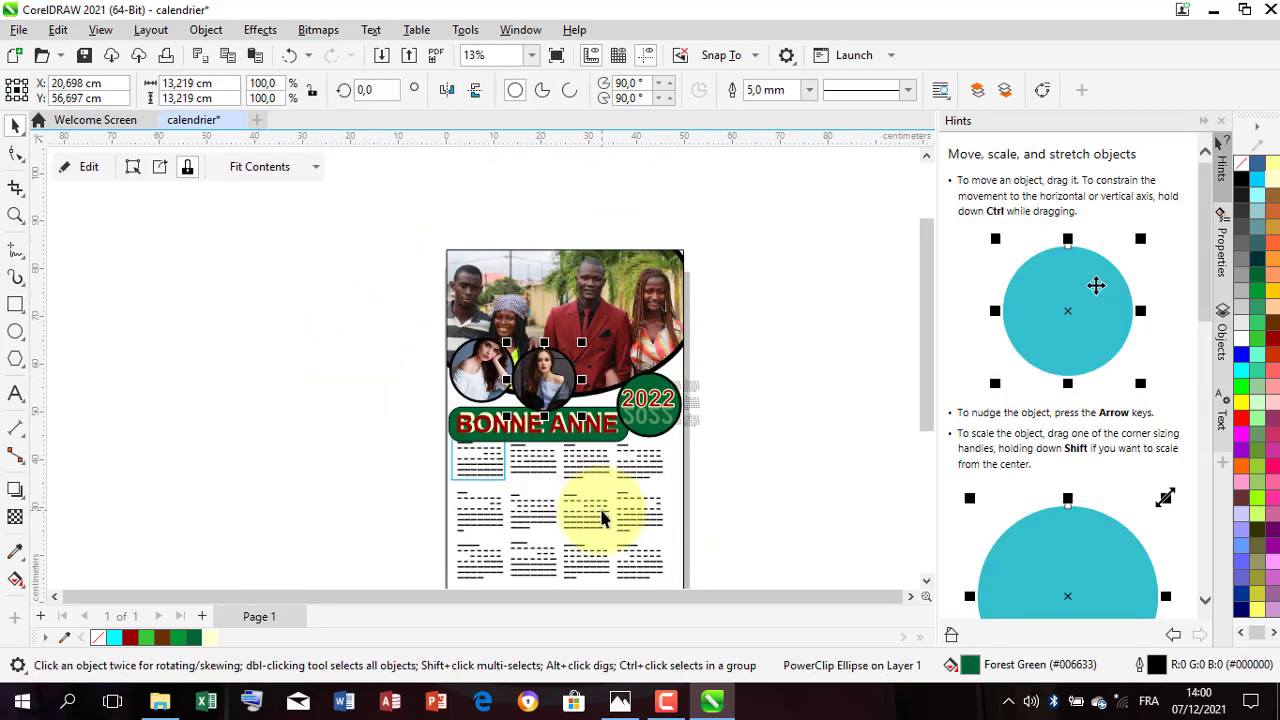
# Step: Narrow the red BONNE ANNE text from its left side to about 32.9 cm wide
pyautogui.scroll(3, 541, 458)
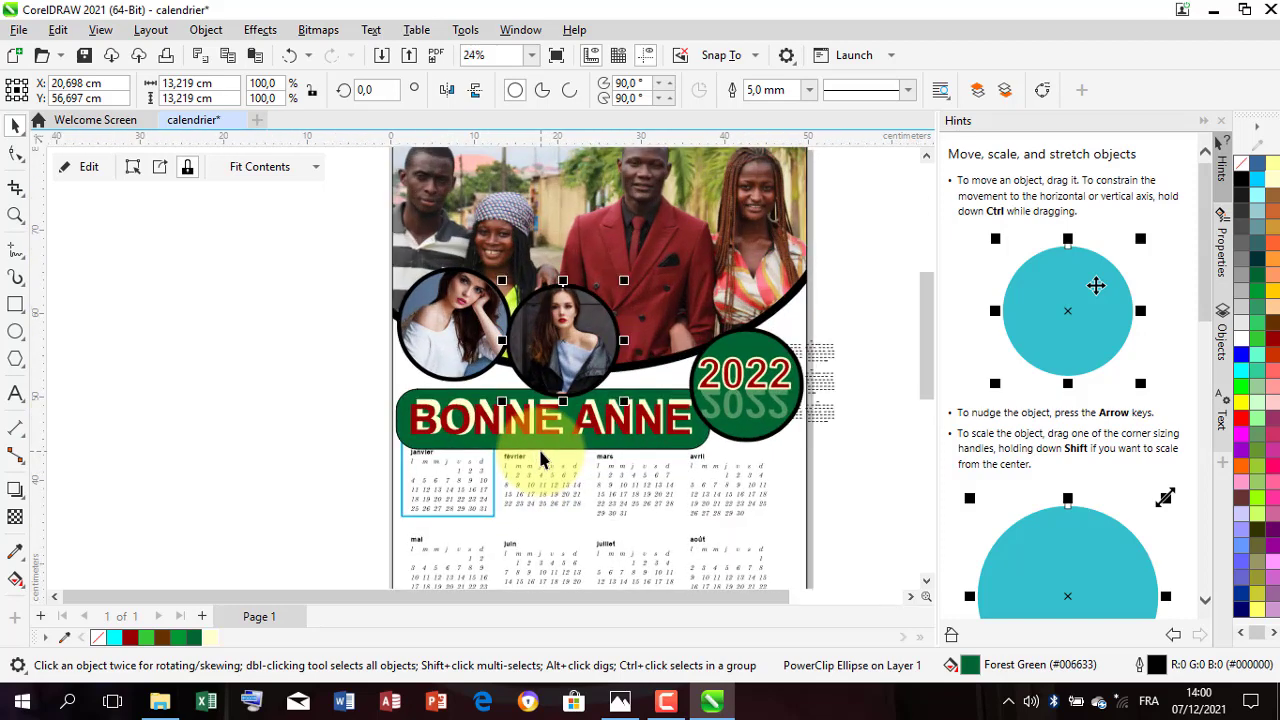
pyautogui.click(414, 425)
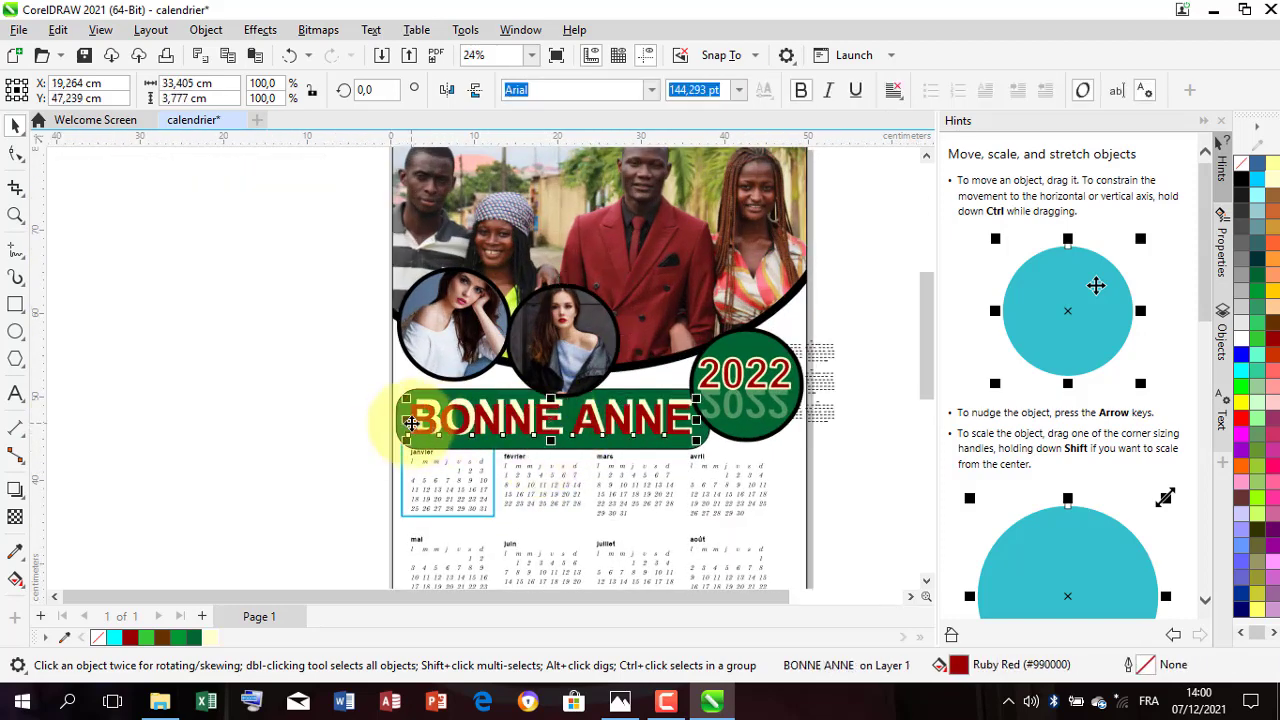
pyautogui.moveTo(409, 425); pyautogui.dragTo(413, 424)
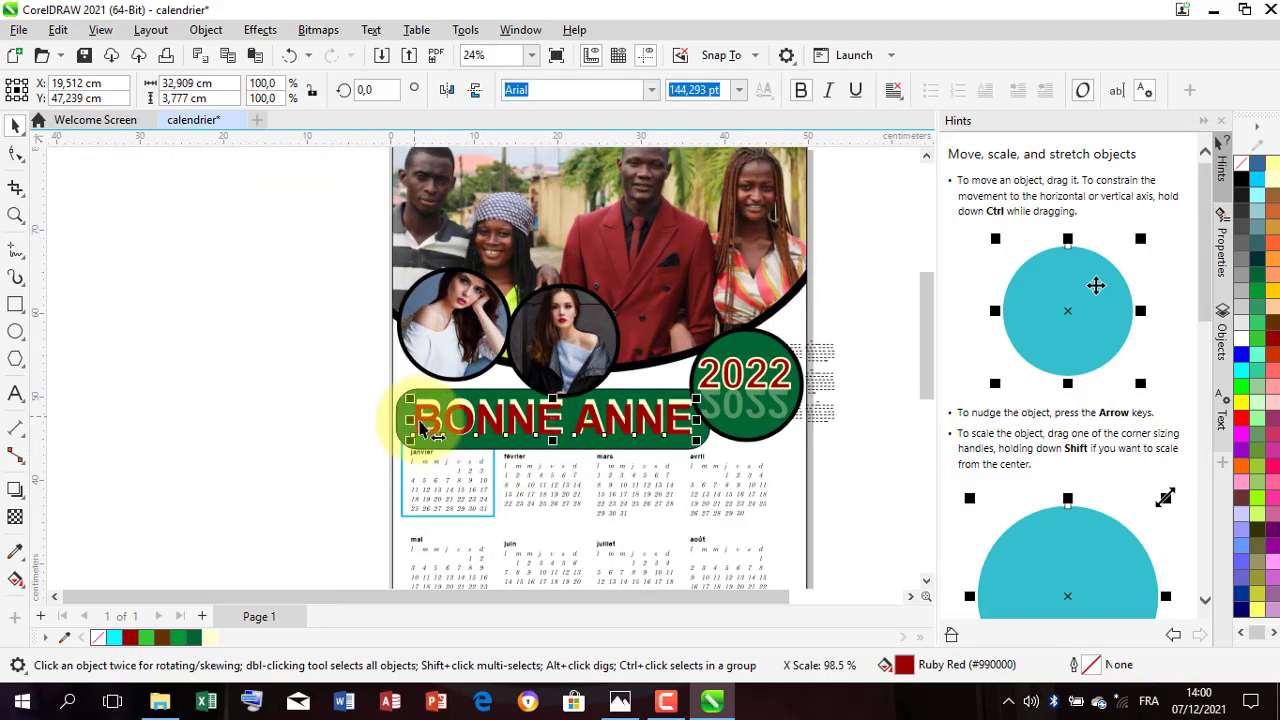
pyautogui.scroll(-4, 420, 425)
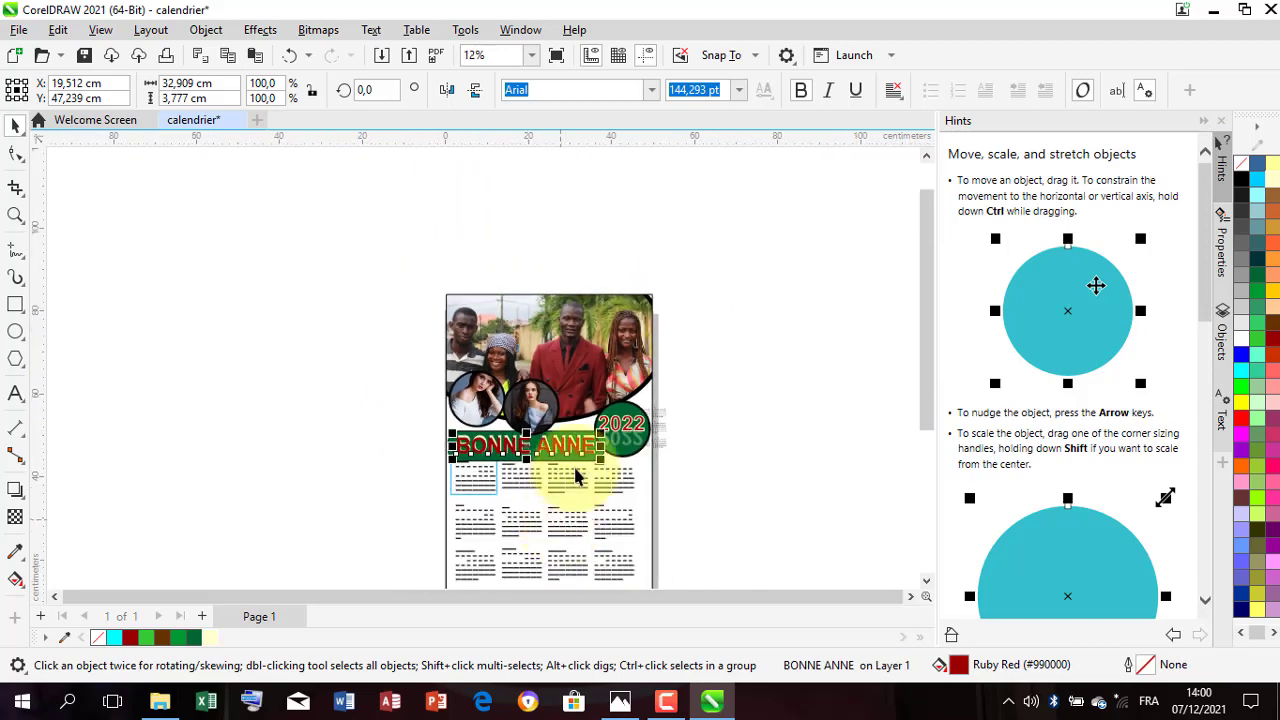
pyautogui.scroll(-2, 575, 478)
pyautogui.scroll(3, 590, 540)
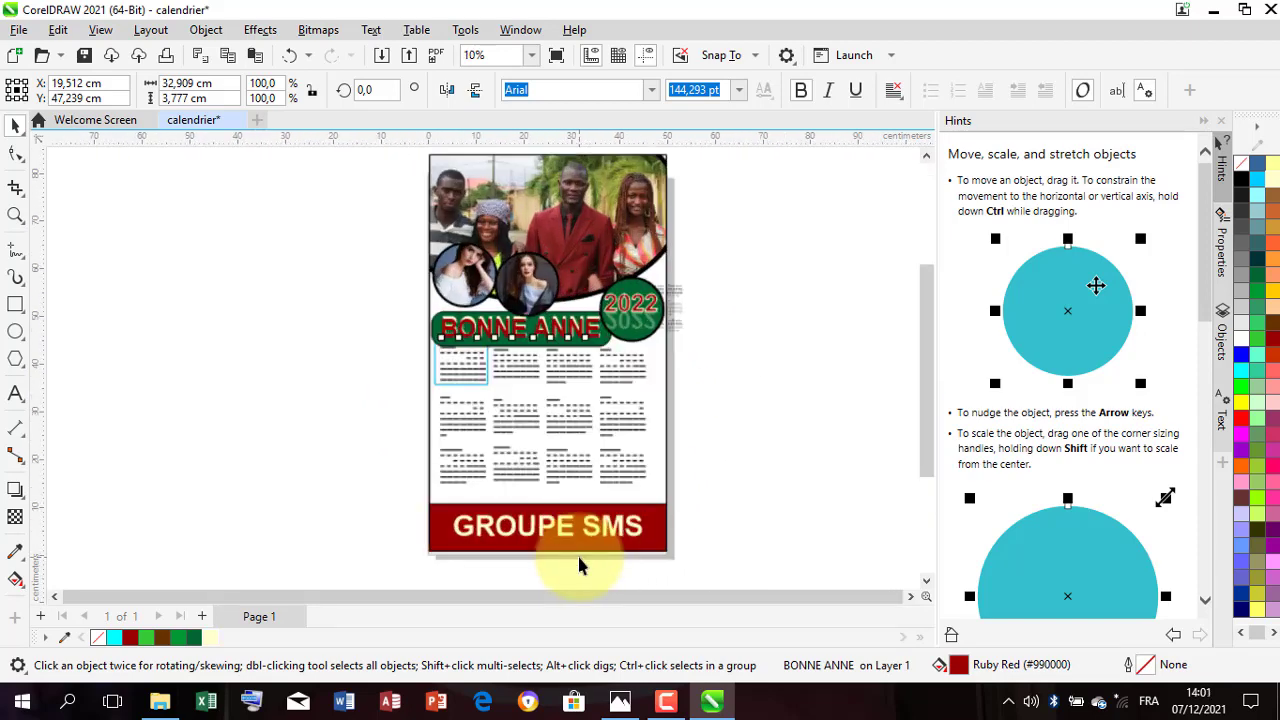
pyautogui.scroll(1, 579, 566)
pyautogui.click(720, 378)
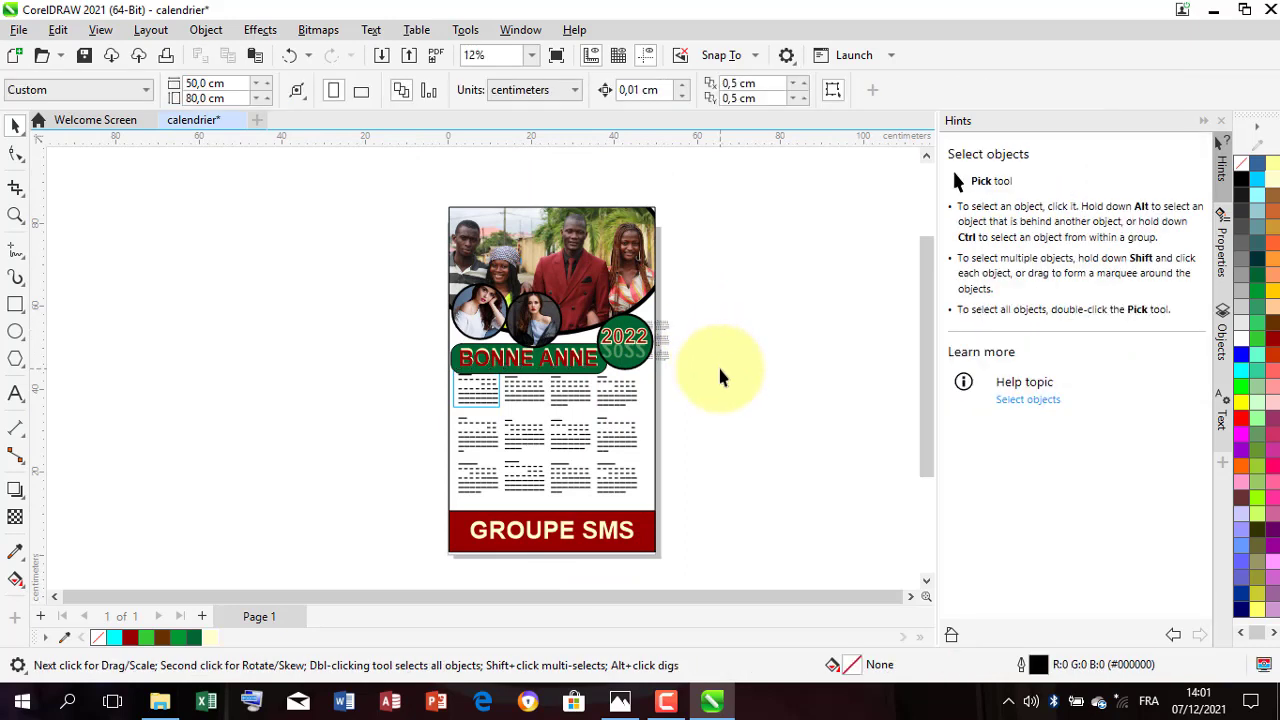
# Step: Open the JPEG export settings for the calendar in JPG - JPEG Bitmaps format and cancel the export
pyautogui.click(408, 58)
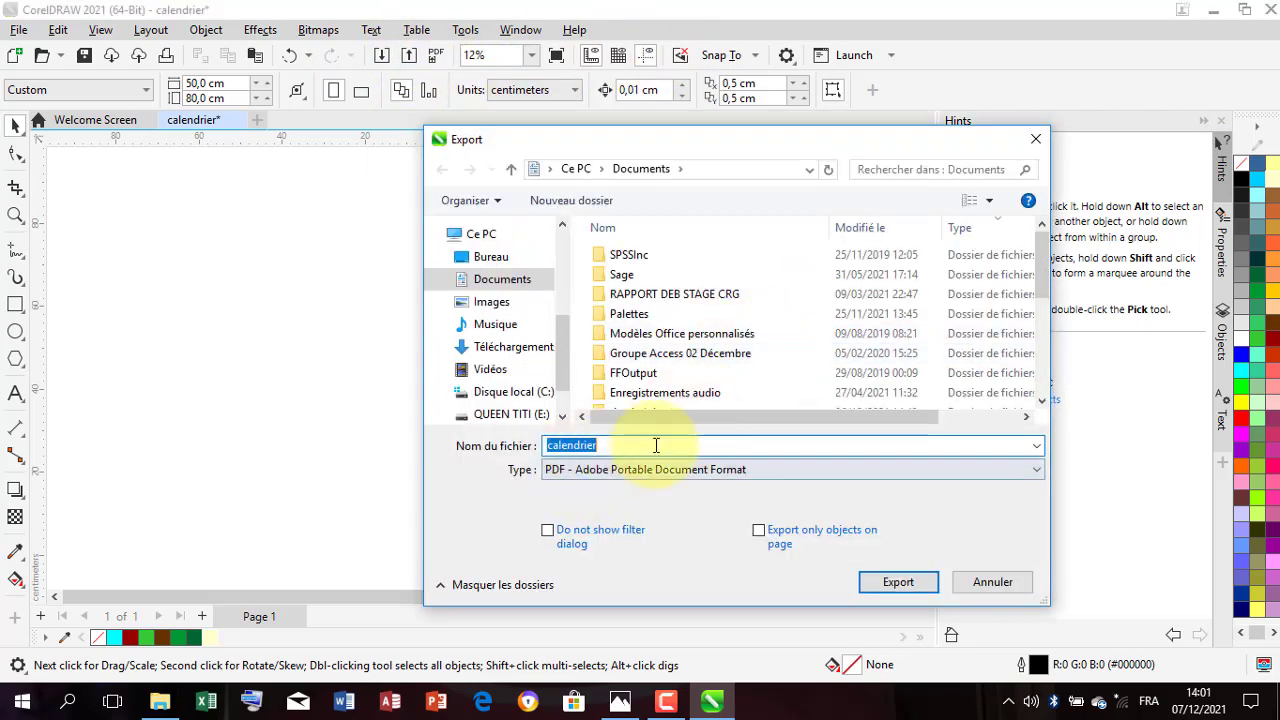
pyautogui.click(629, 469)
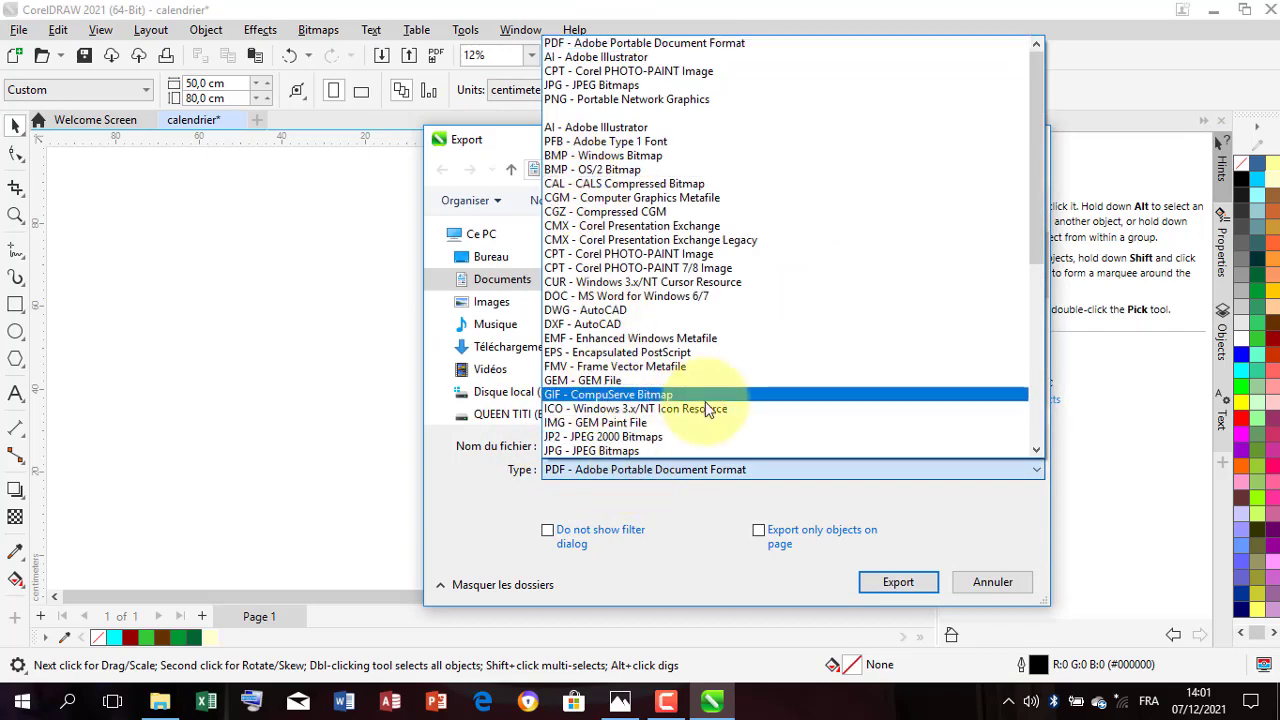
pyautogui.scroll(-1, 633, 449)
pyautogui.scroll(-1, 633, 449)
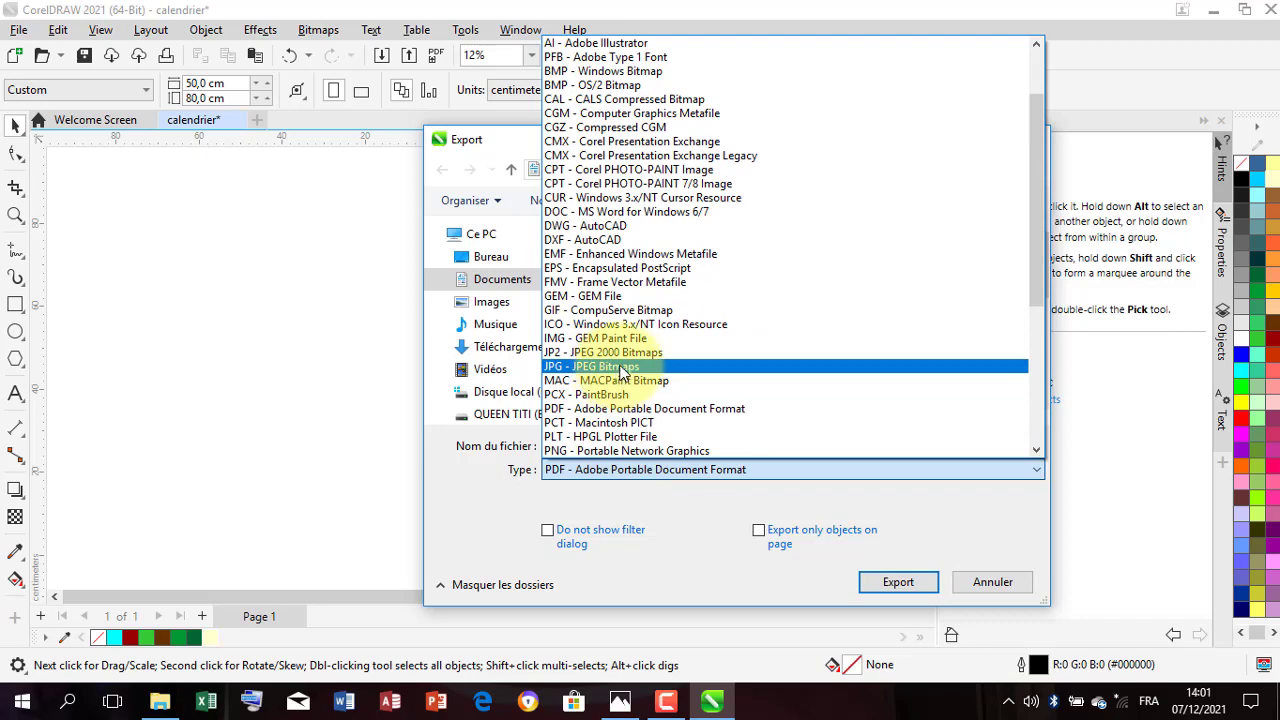
pyautogui.click(624, 371)
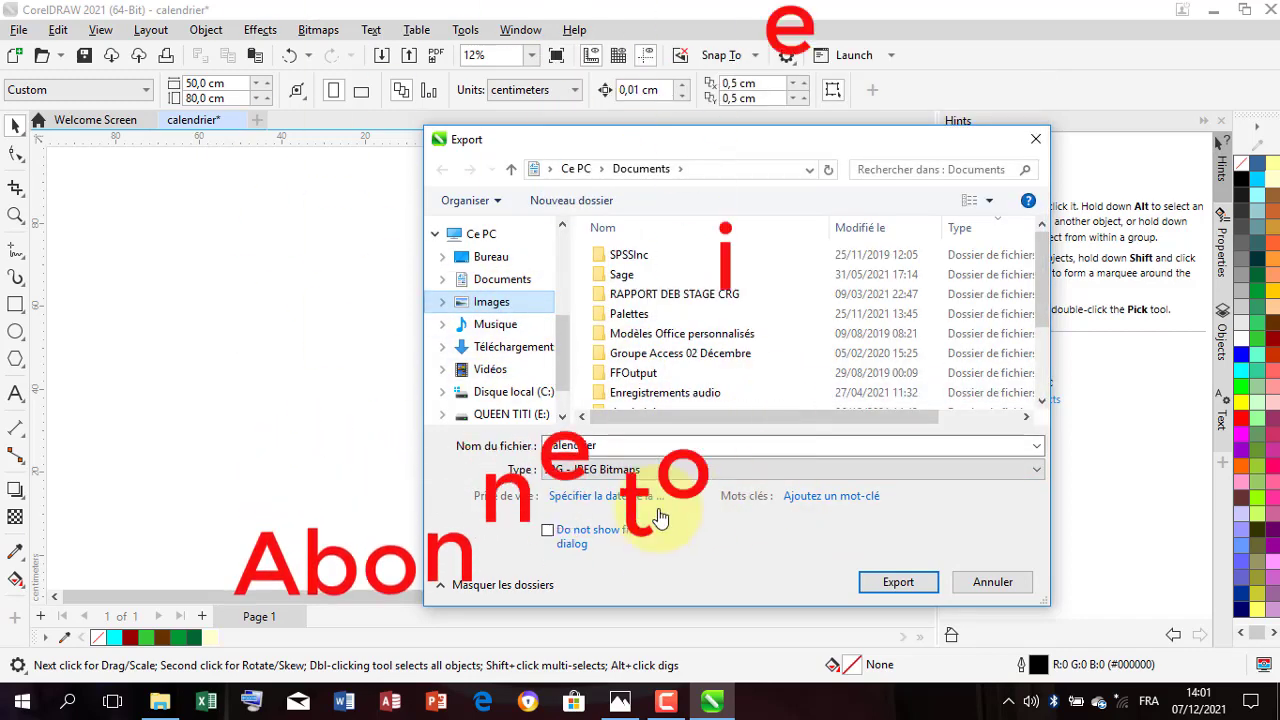
pyautogui.click(898, 582)
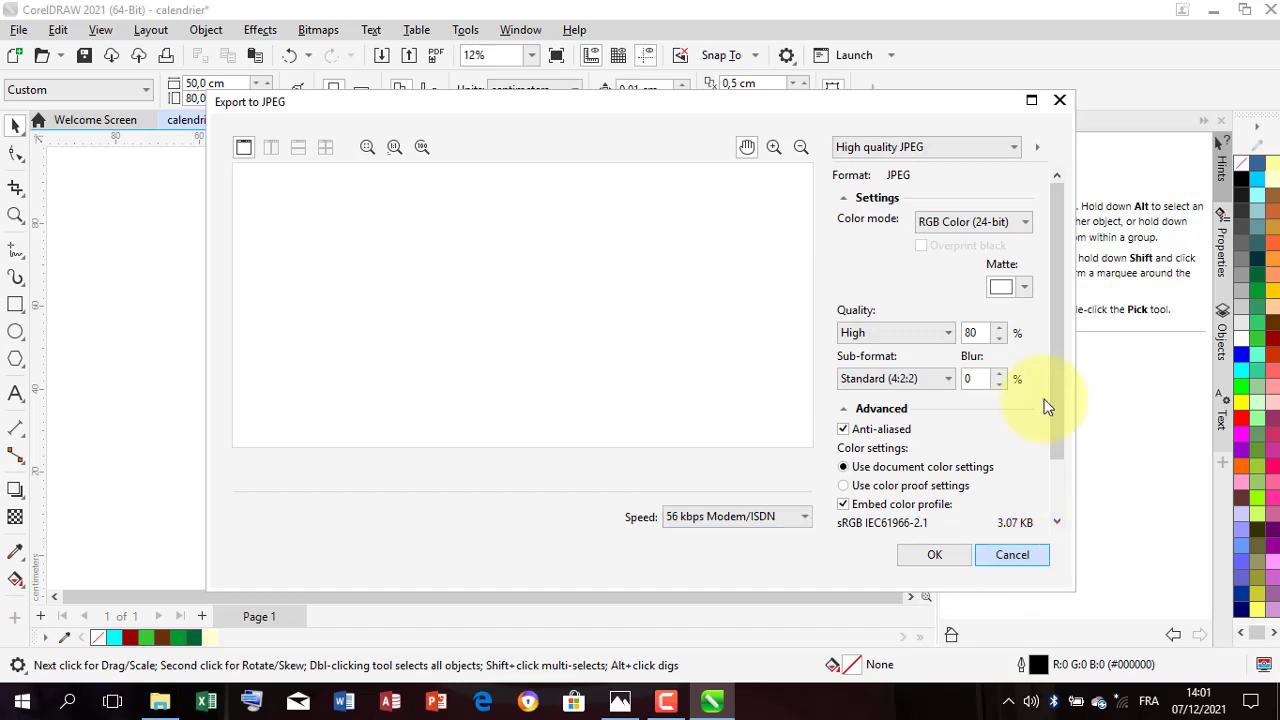
pyautogui.click(1060, 101)
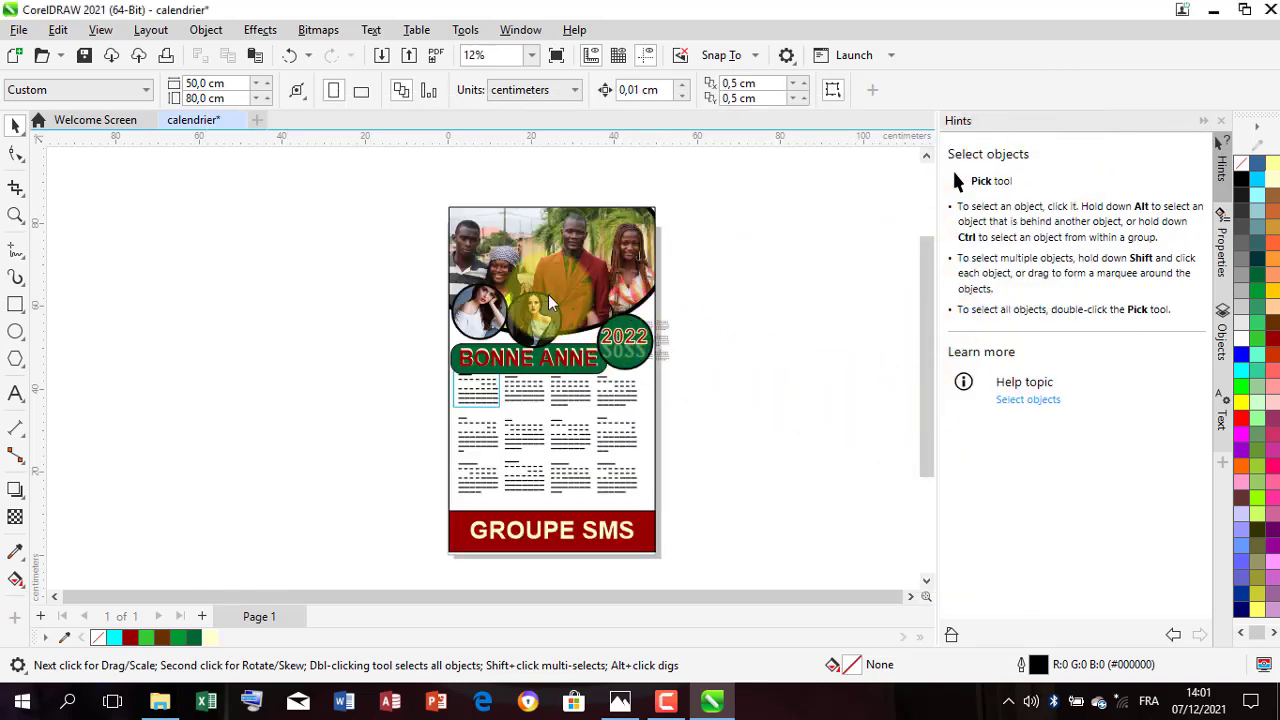
pyautogui.scroll(1, 553, 286)
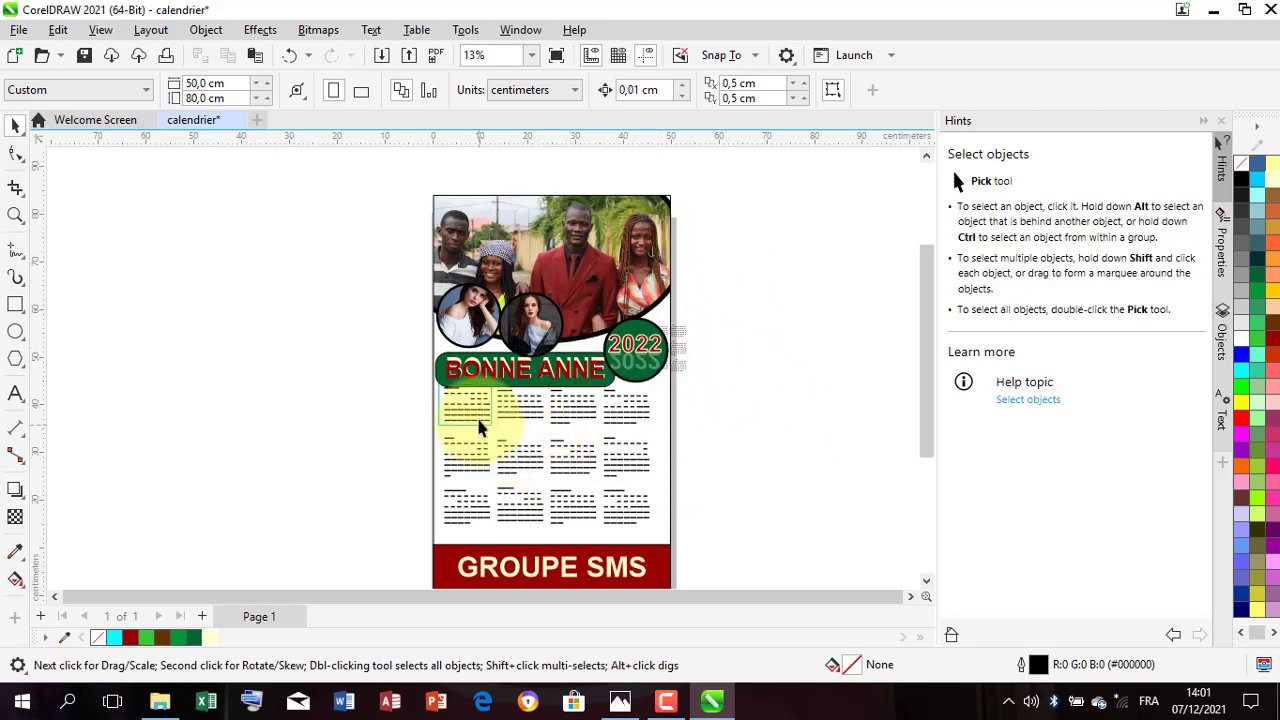
pyautogui.scroll(1, 478, 418)
pyautogui.scroll(-2, 612, 420)
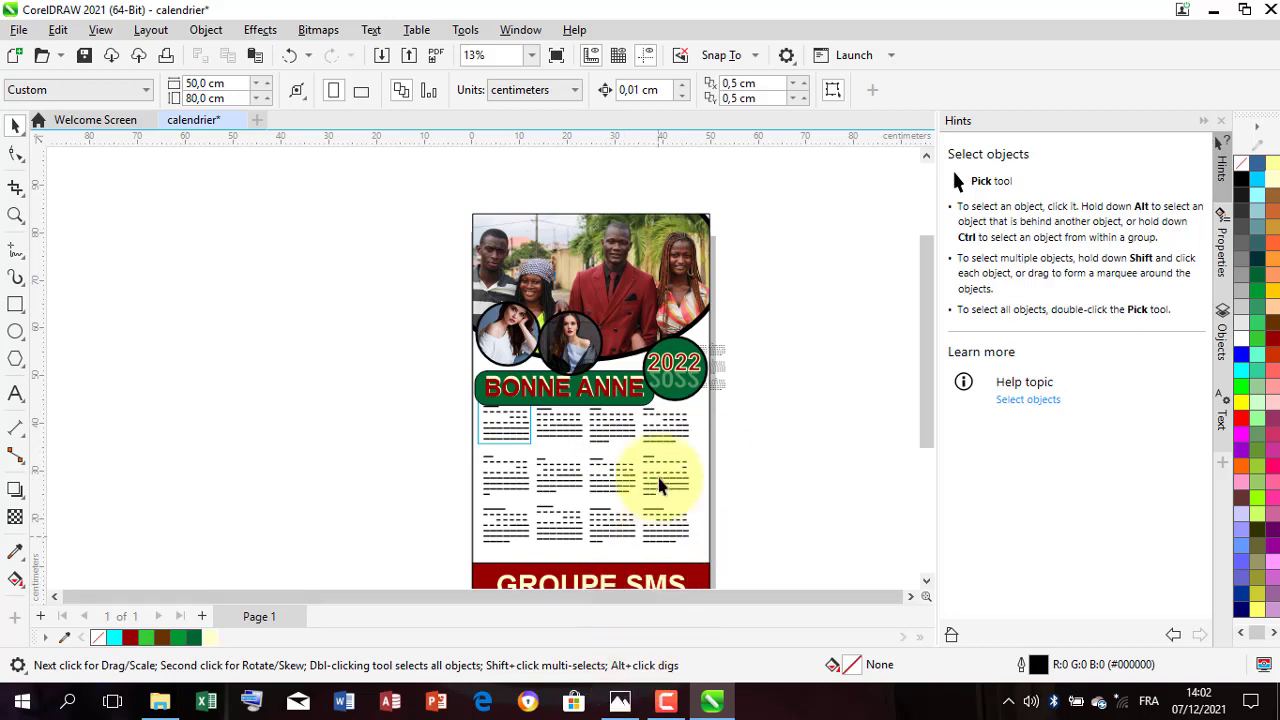
pyautogui.scroll(-1, 657, 480)
pyautogui.scroll(-1, 640, 470)
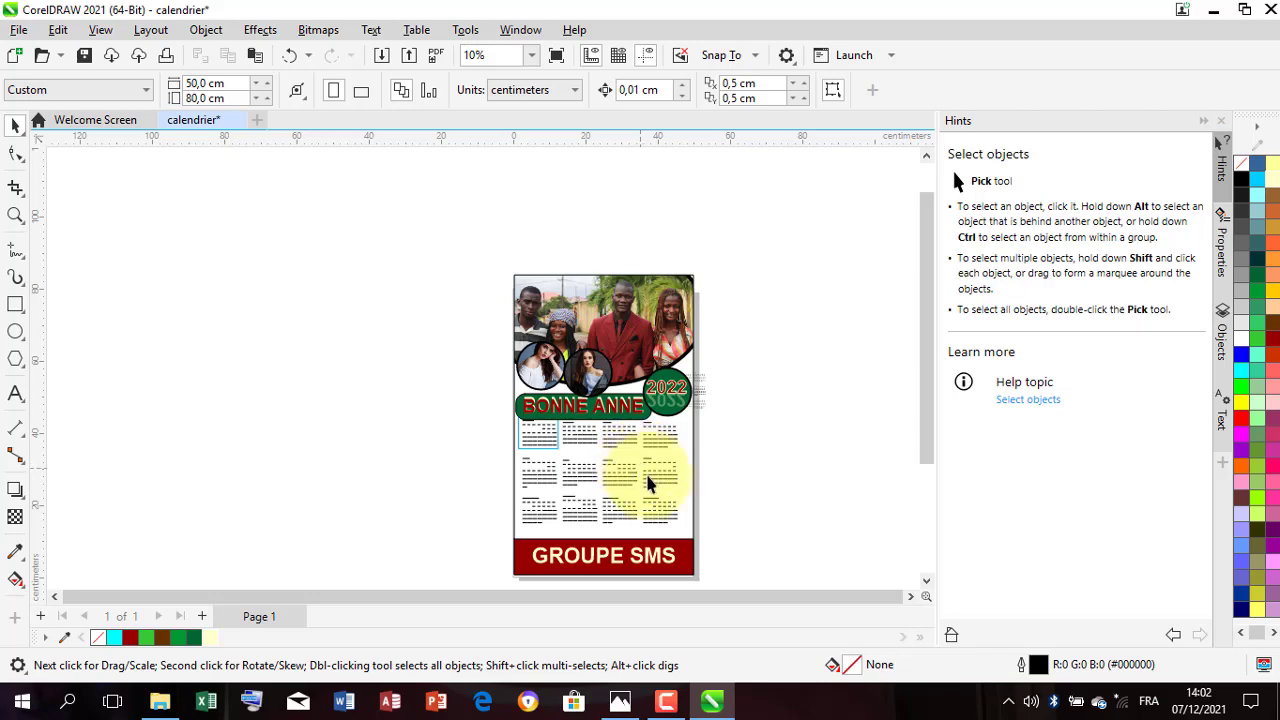
pyautogui.click(620, 700)
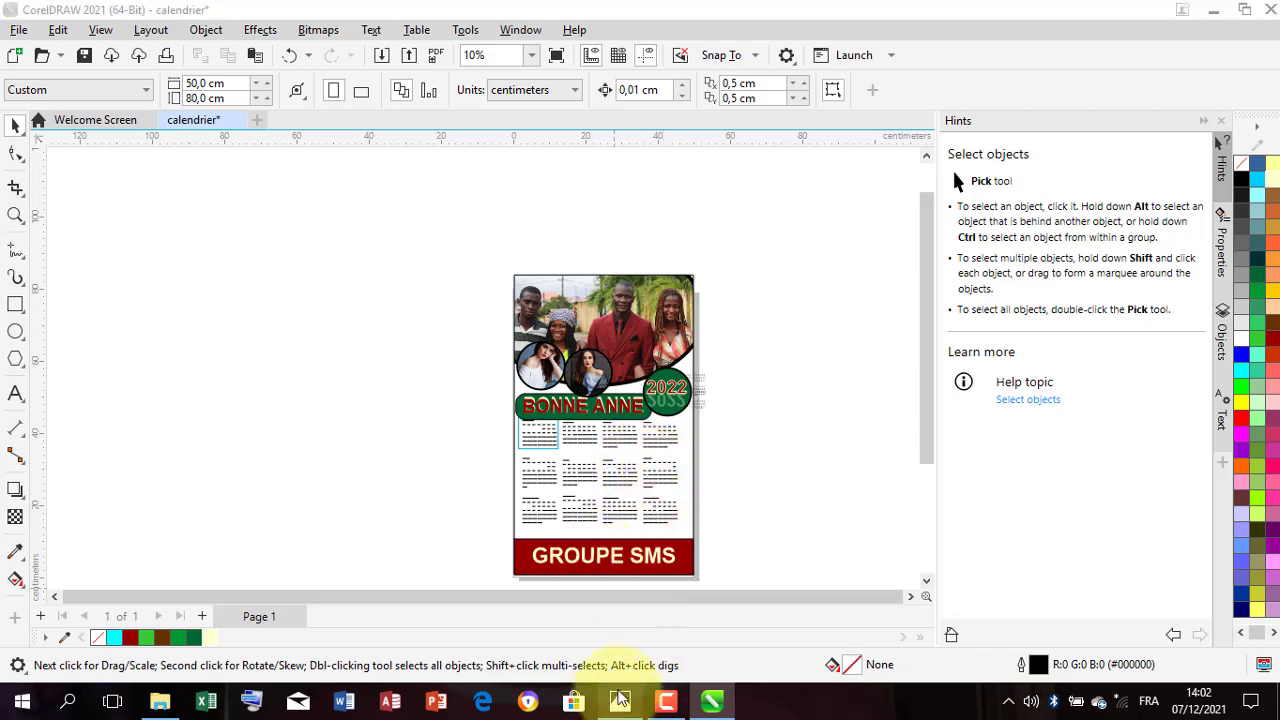